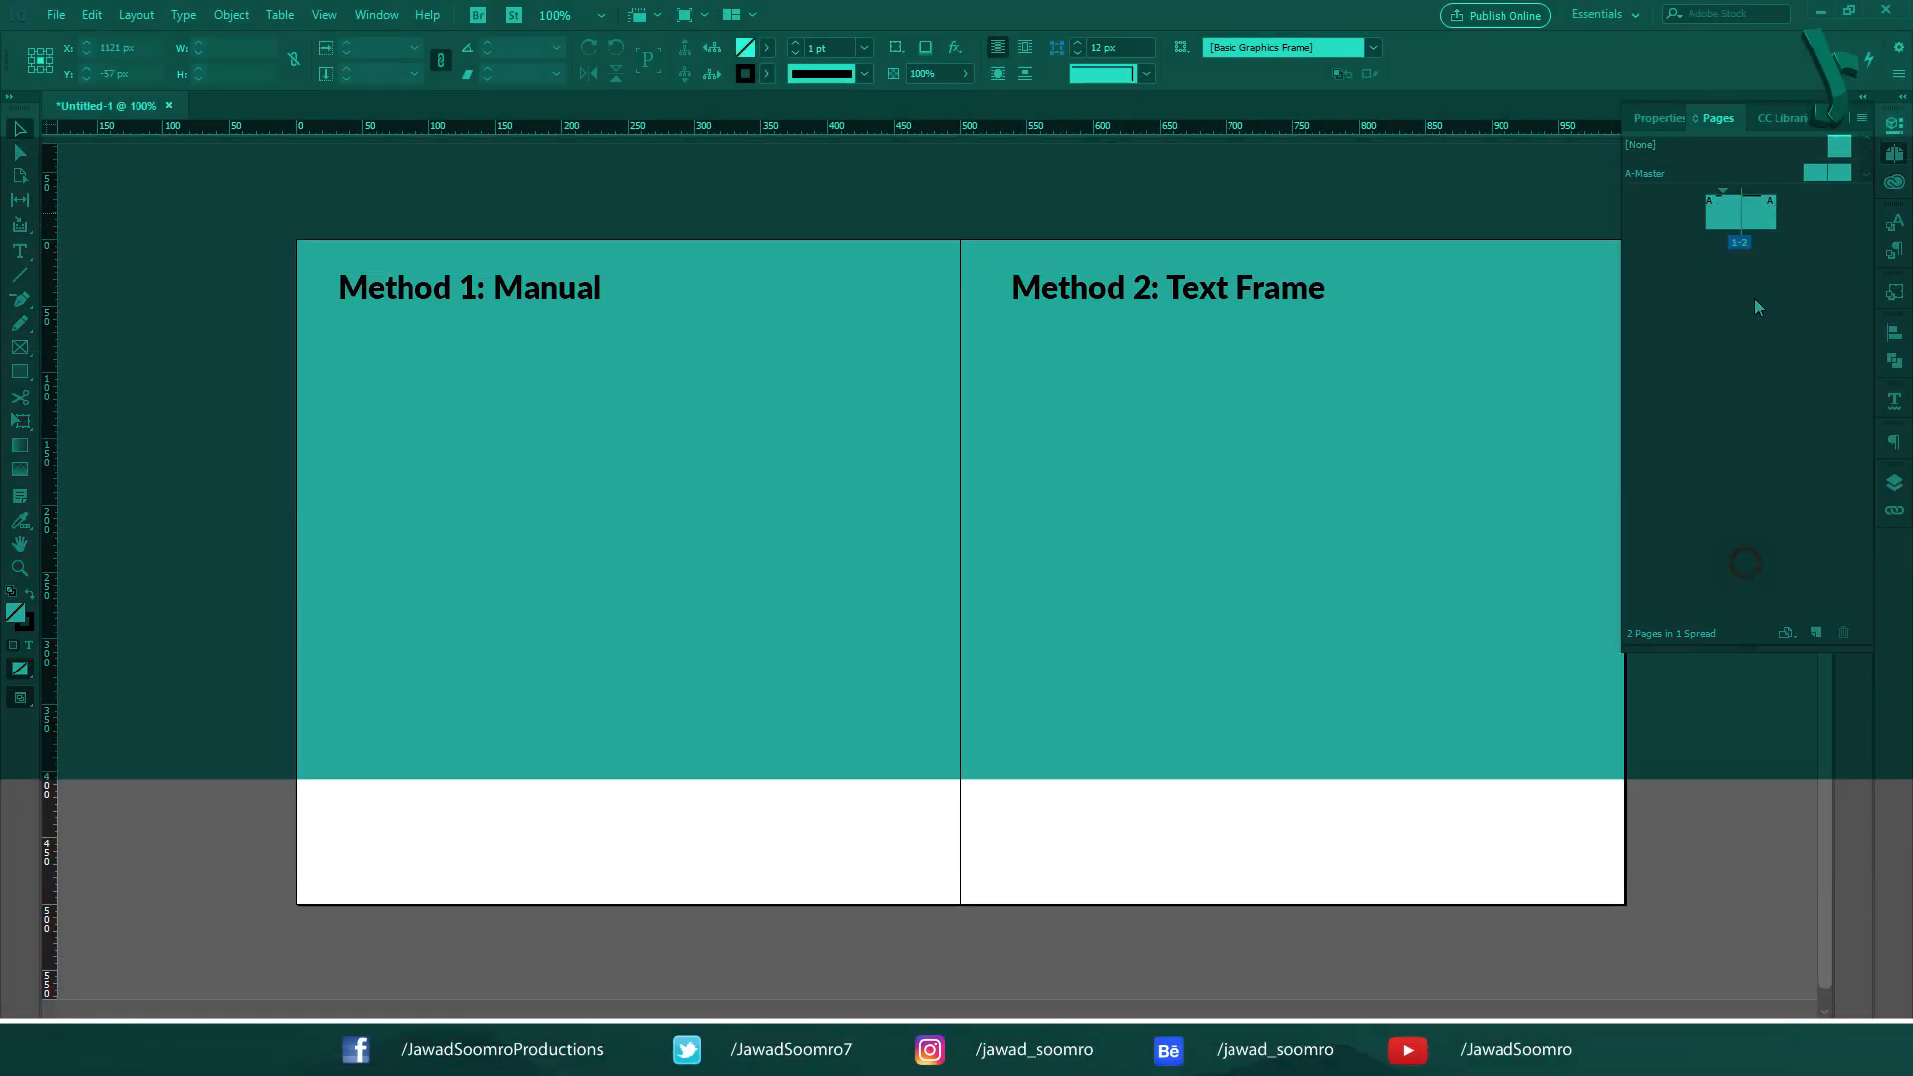
- Delete the Method 2: Text Frame page together with the objects it contains
right_click(1754, 297)
left_click(1732, 308)
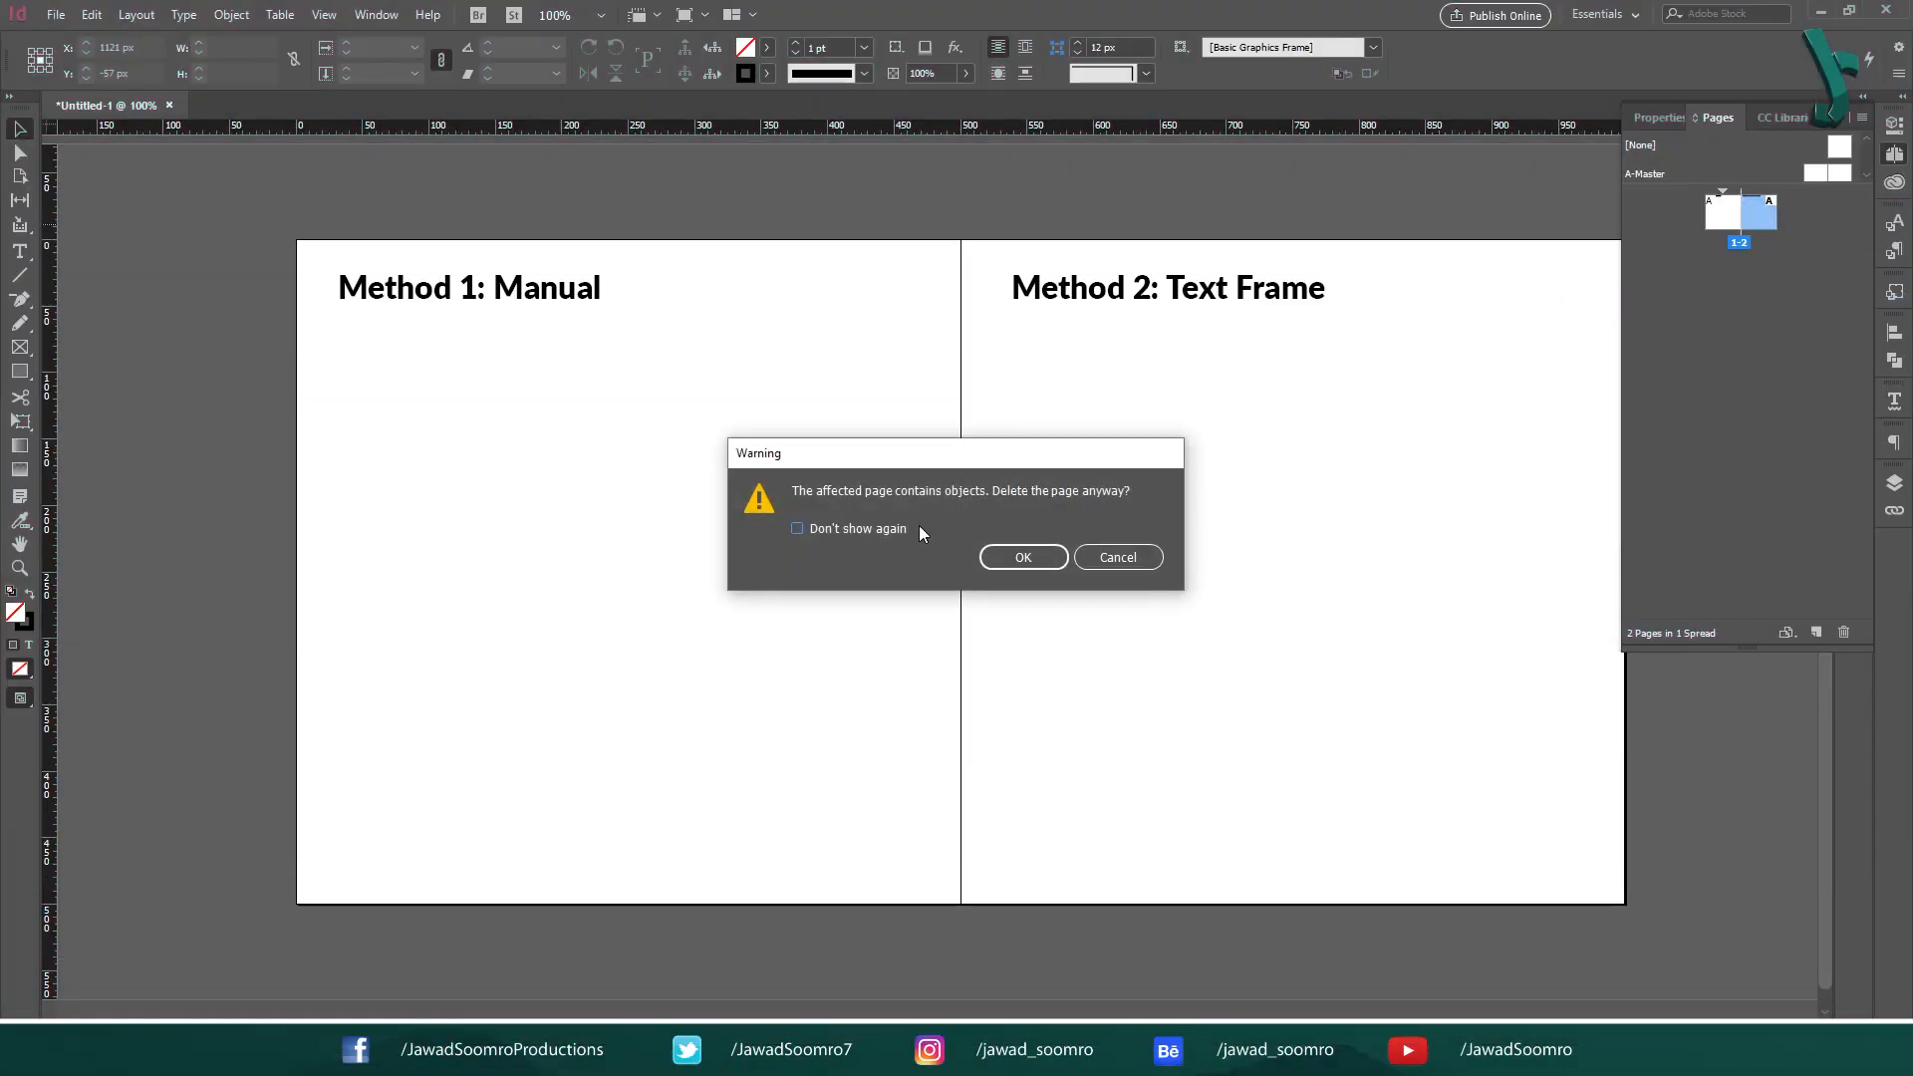
left_click(1015, 555)
left_click_drag(505, 409, 915, 438)
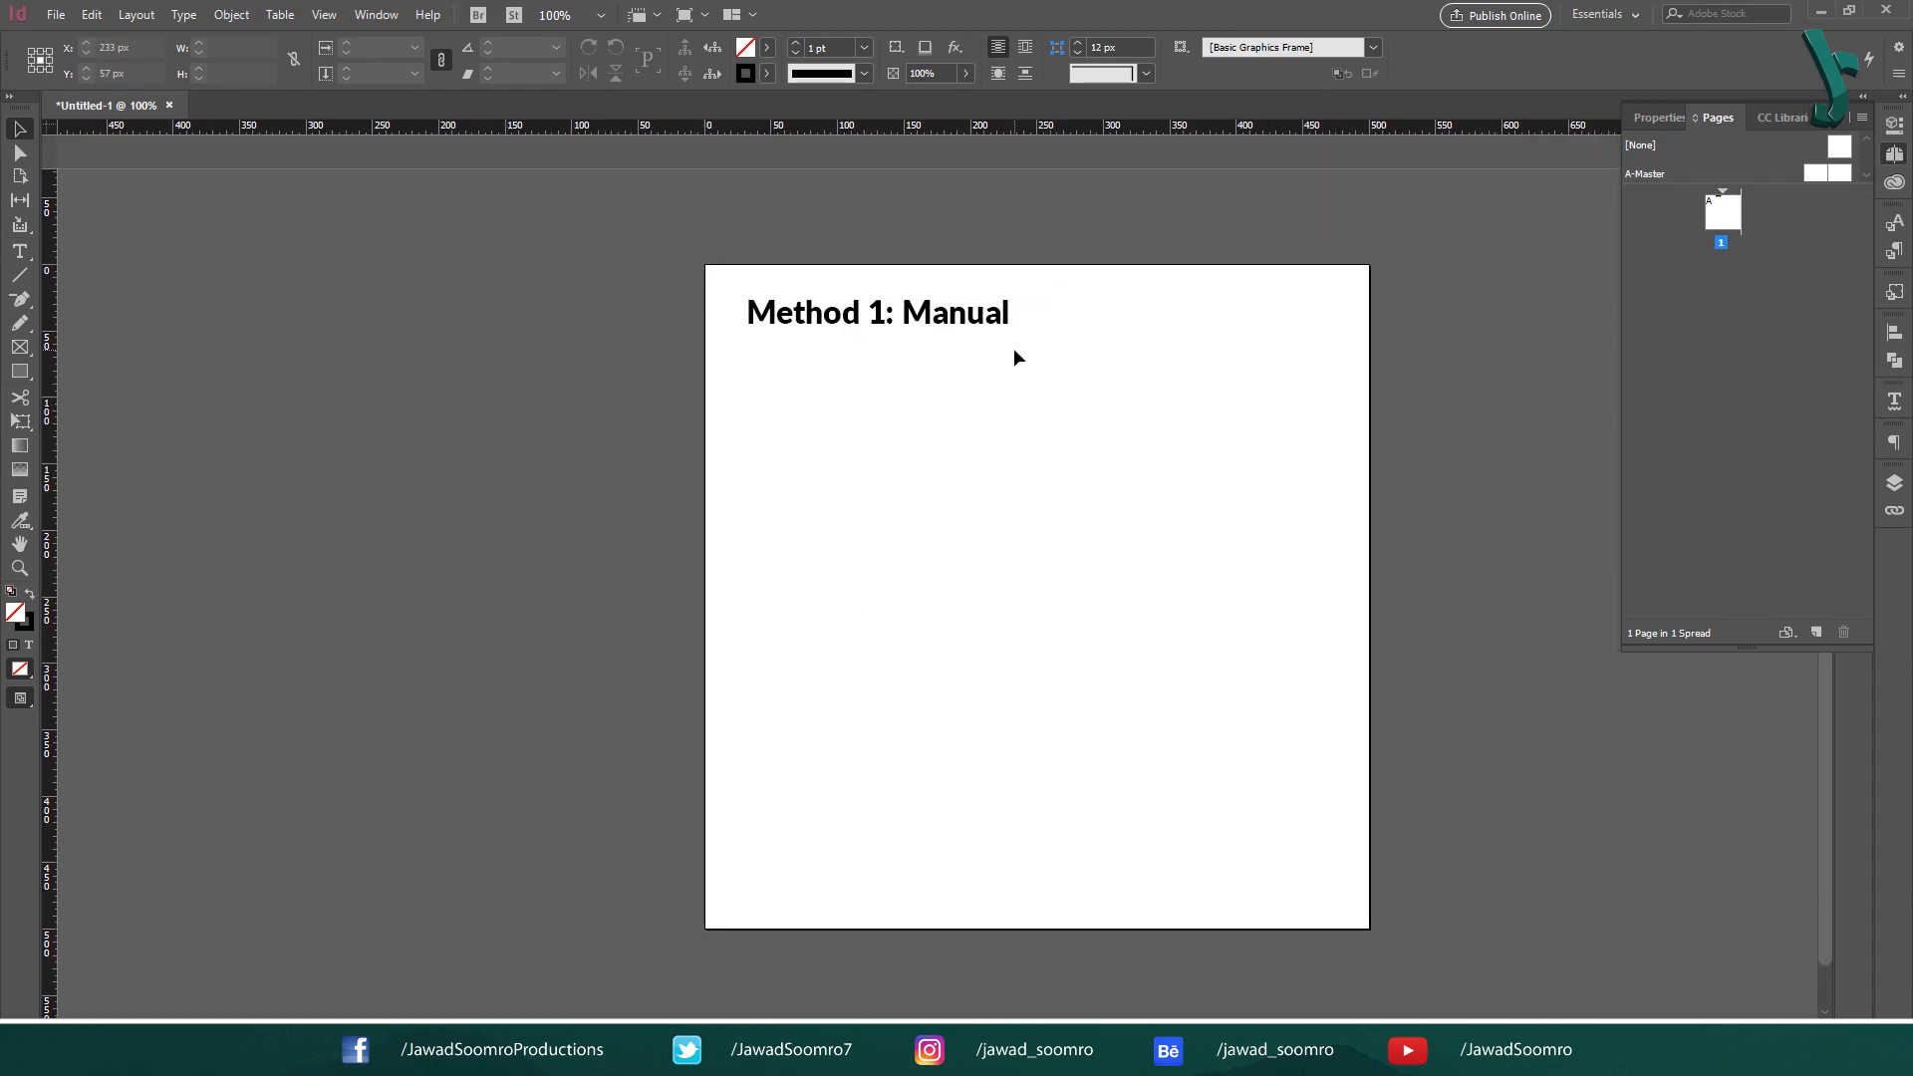
- Create a table with 4 body rows and 6 columns, about 421 by 339 px, beneath the Method 1: Manual heading
left_click(280, 15)
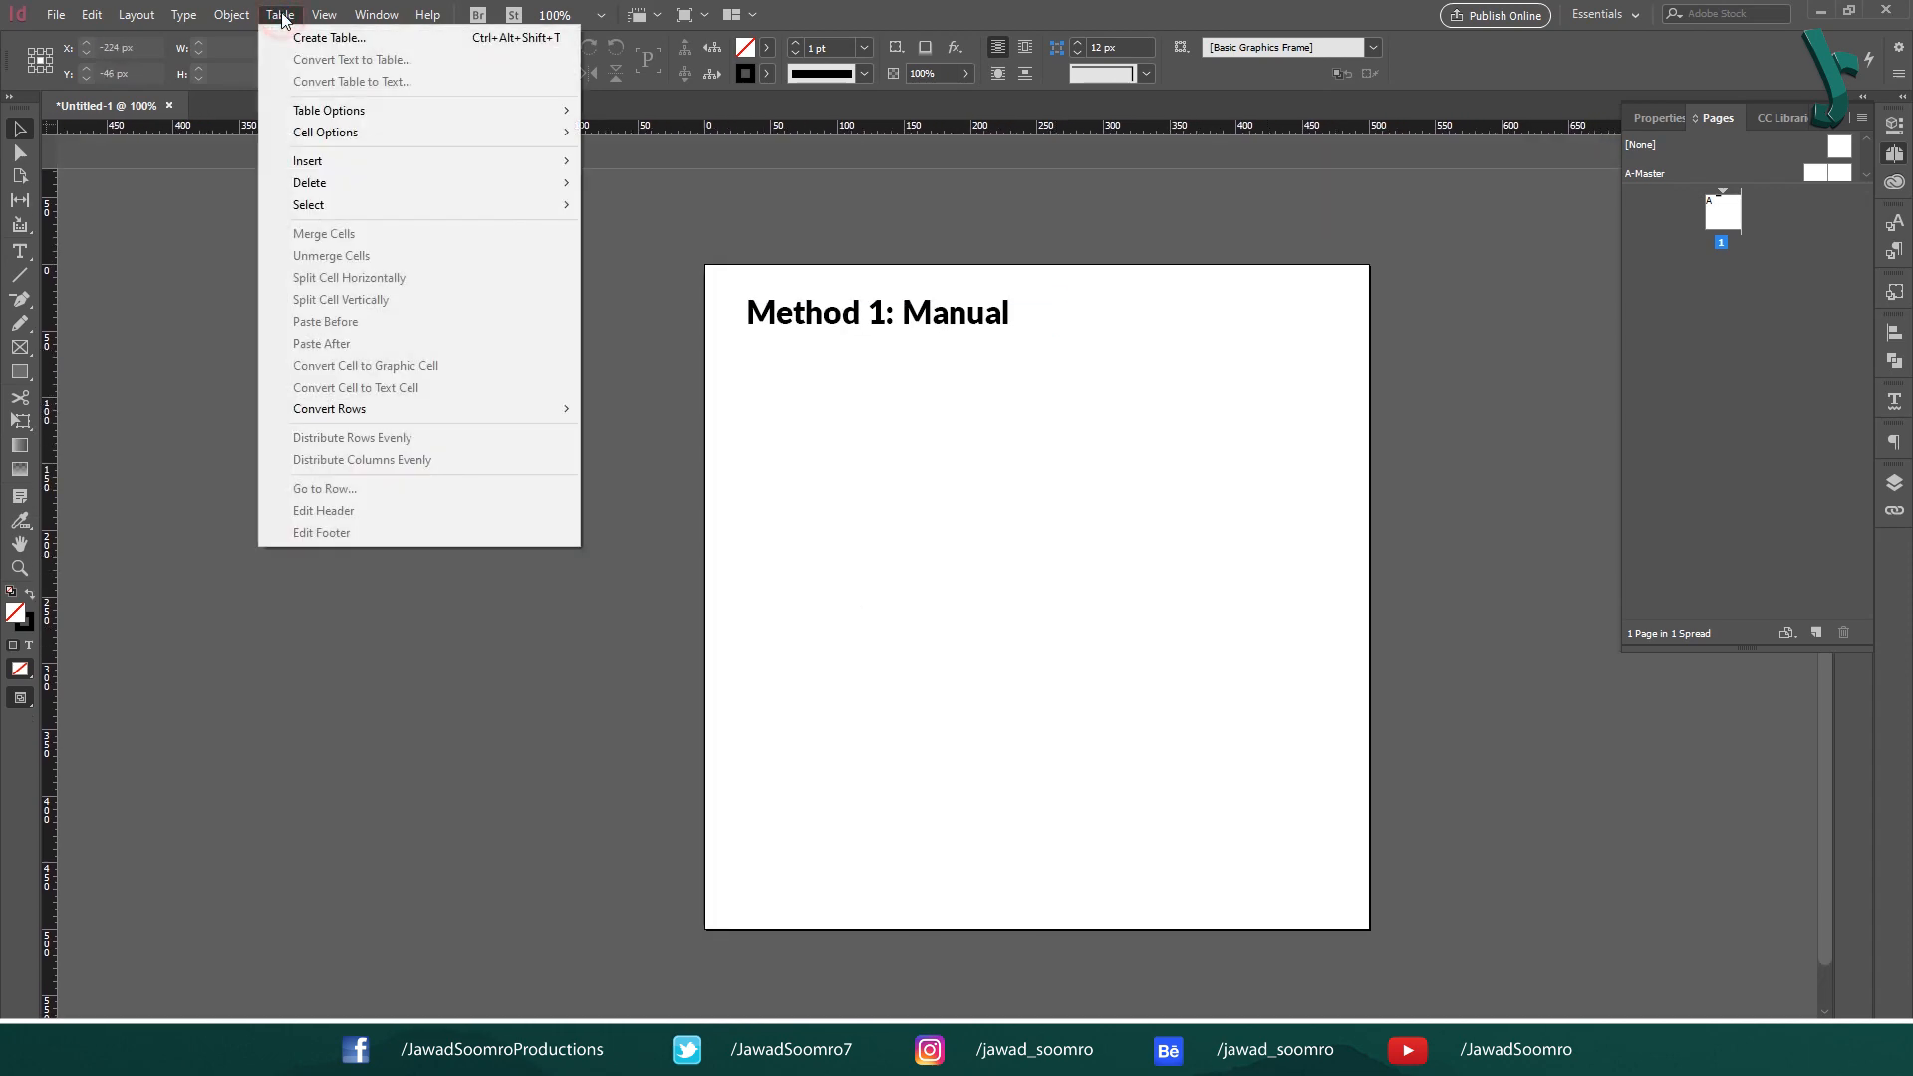
left_click(518, 40)
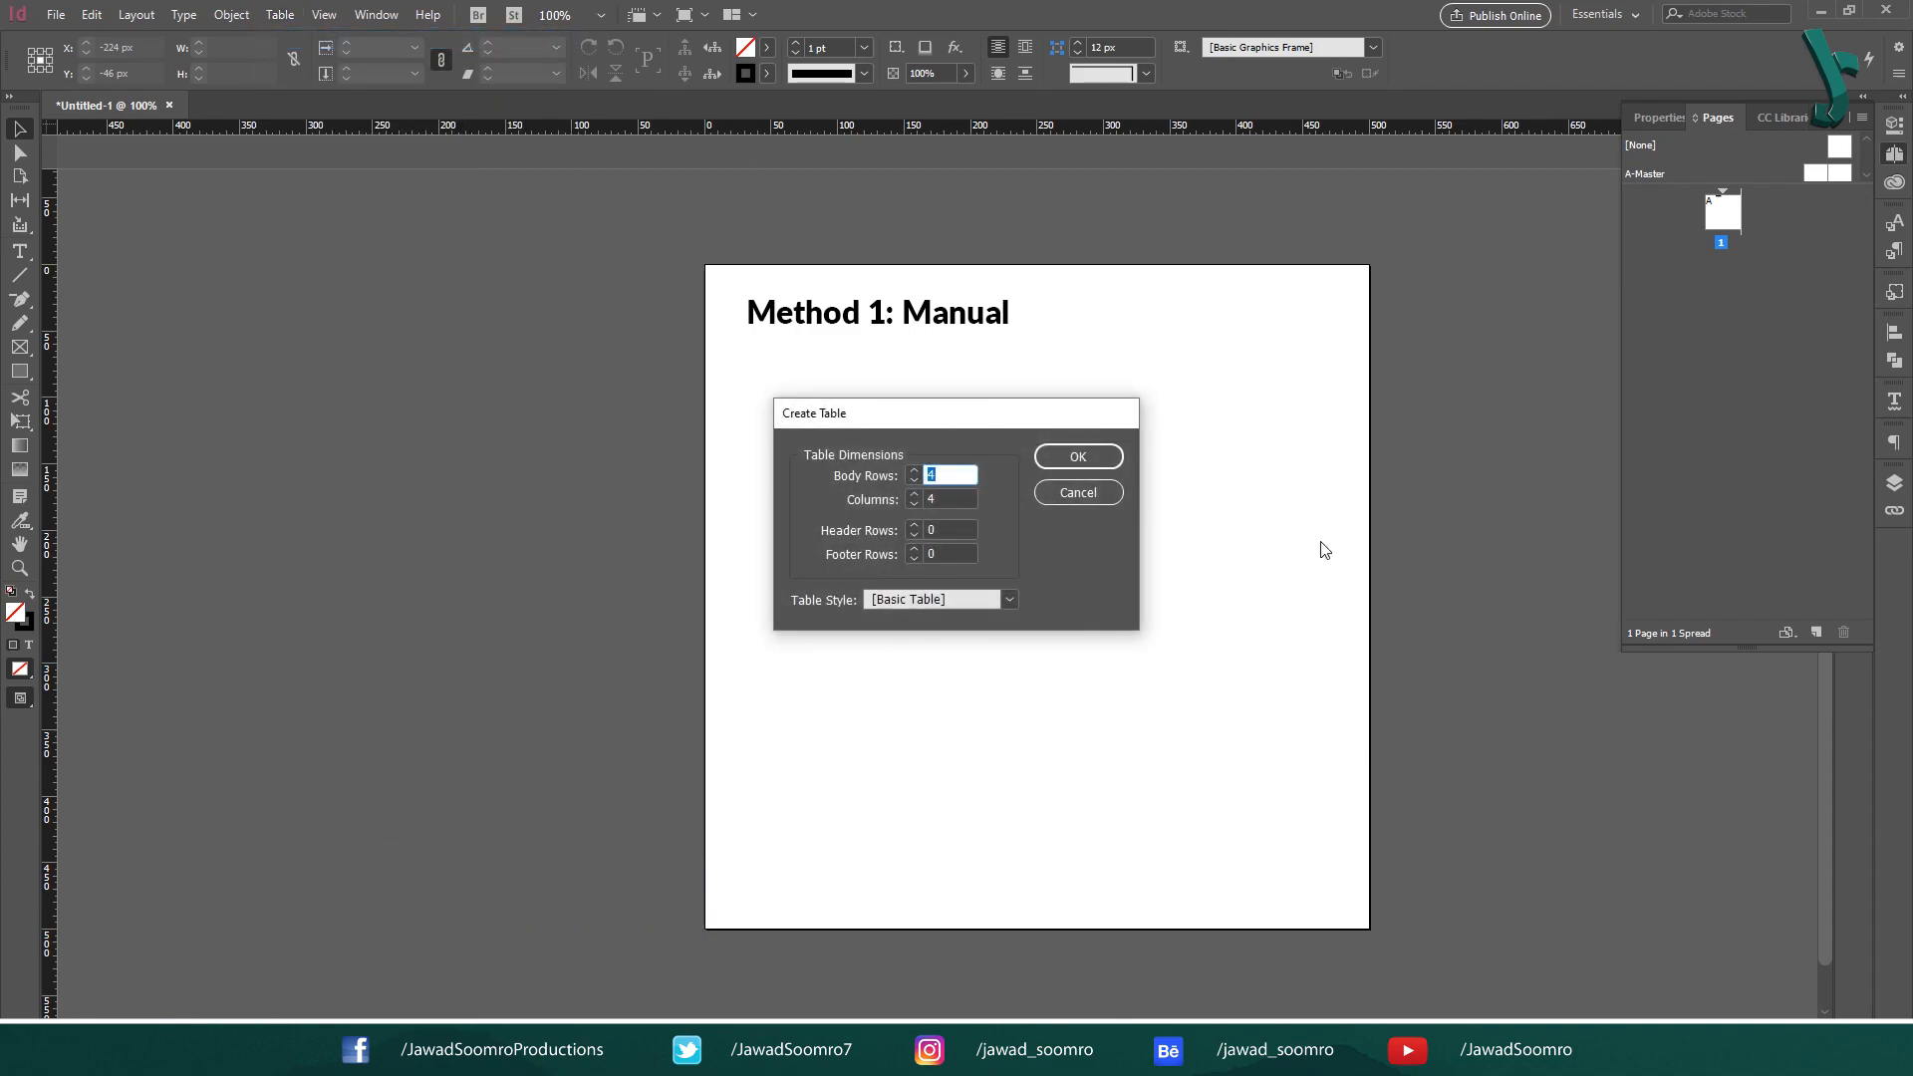
left_click_drag(995, 407, 1003, 423)
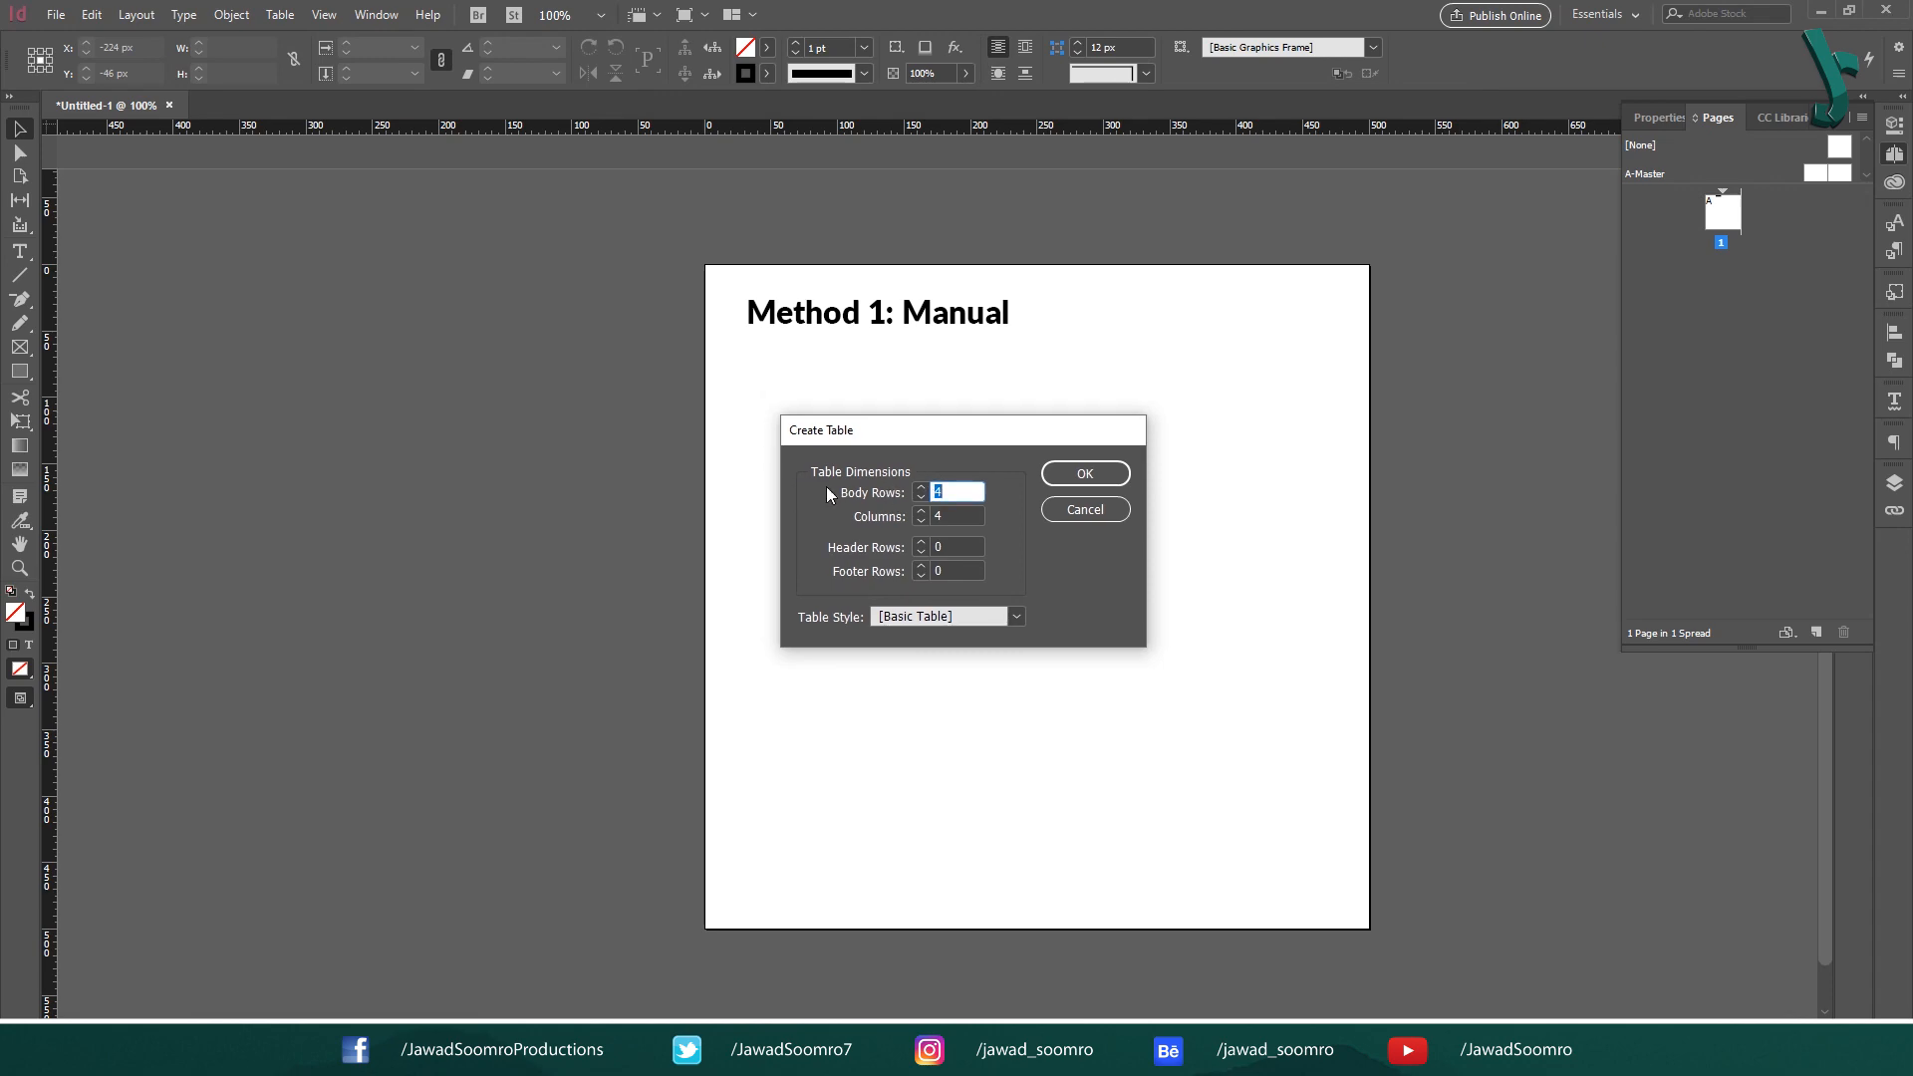
left_click(853, 489)
double_click(958, 489)
type("4")
key("Tab")
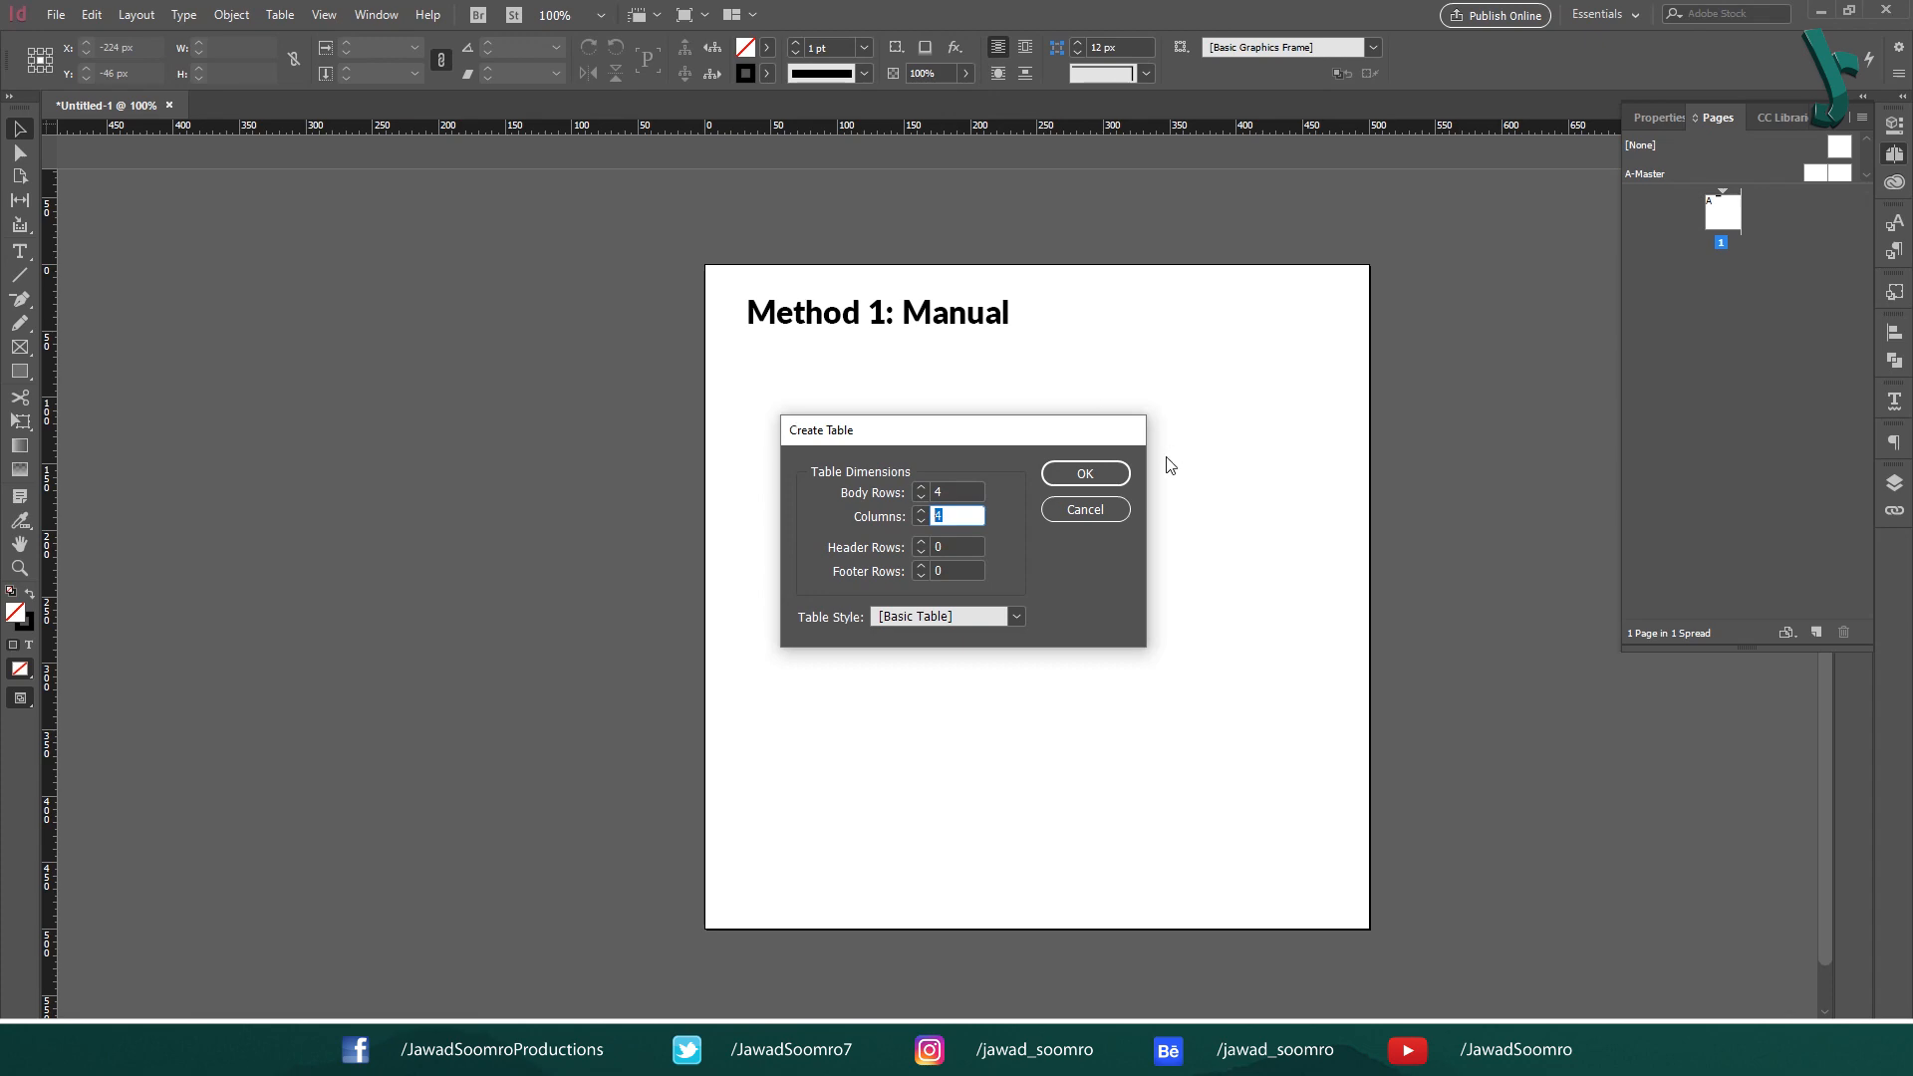
type("6")
double_click(961, 547)
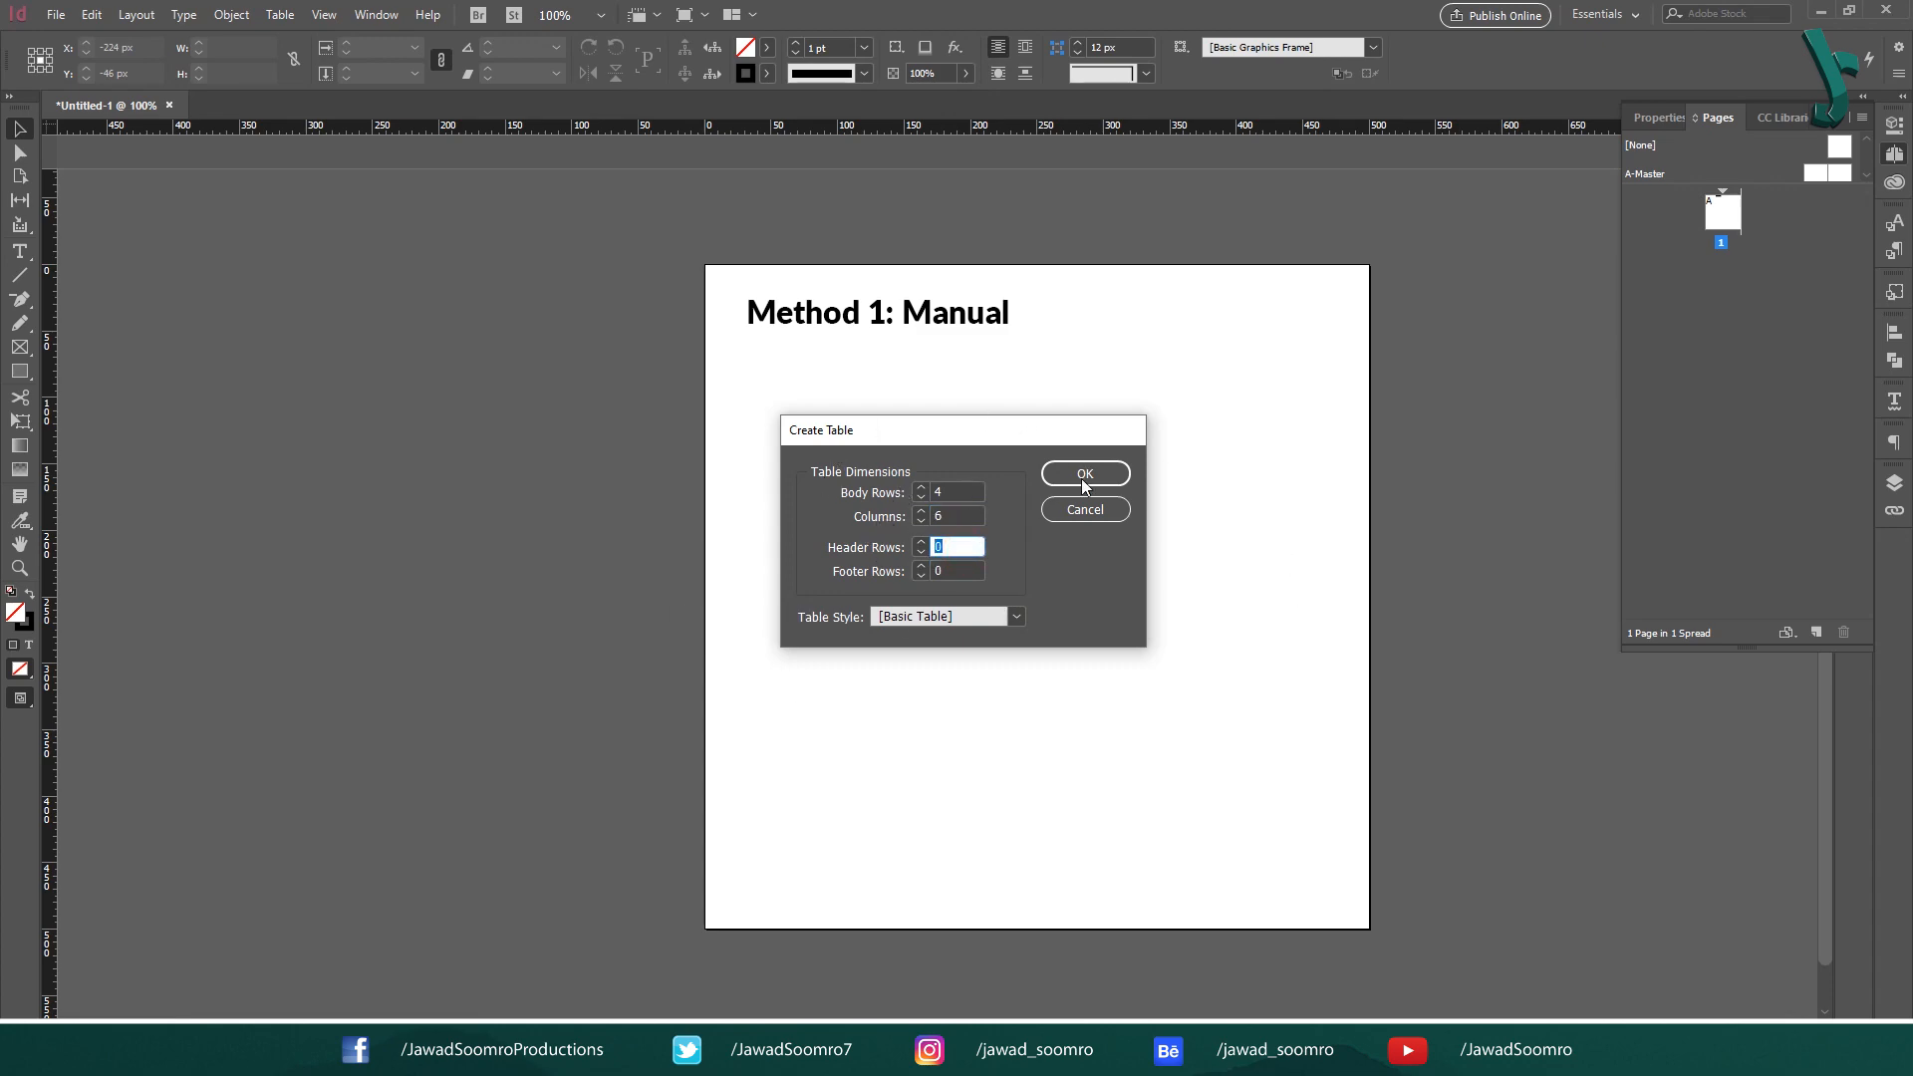
double_click(961, 570)
left_click(1091, 477)
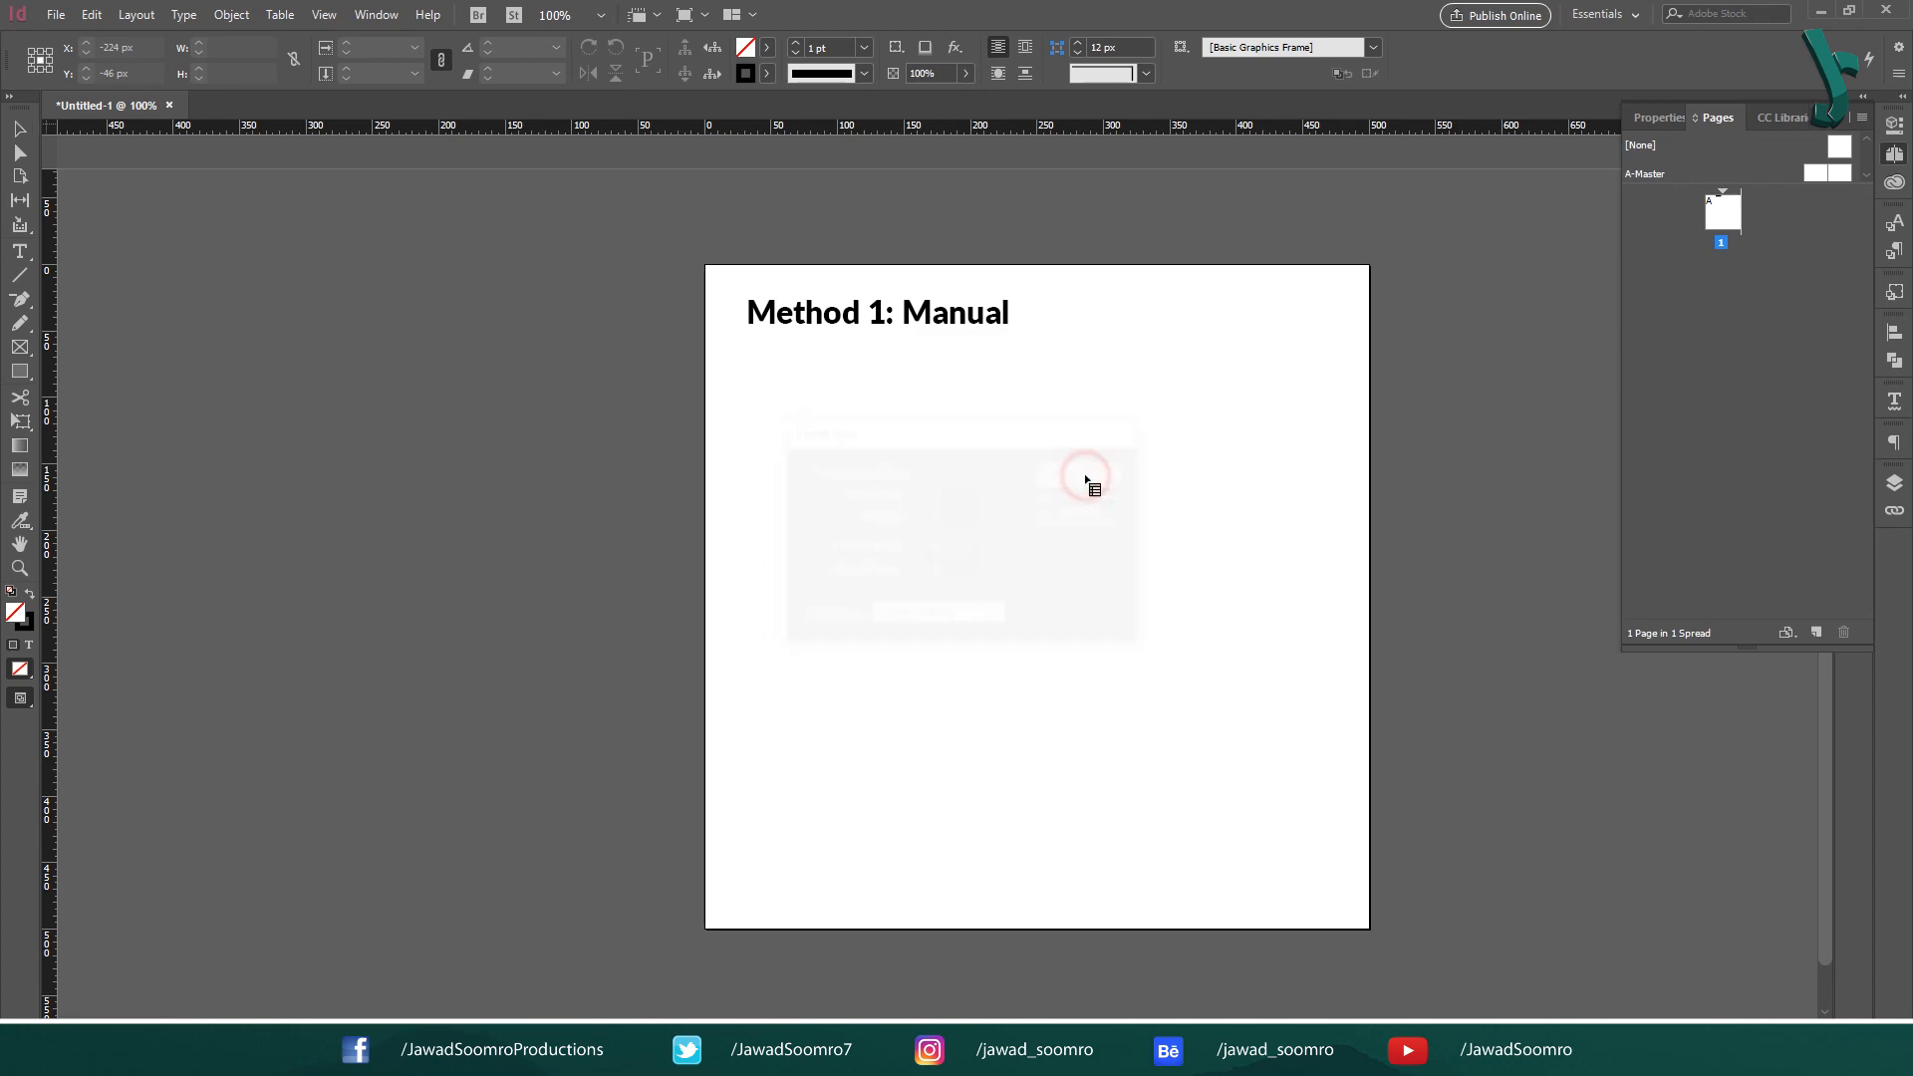
left_click_drag(748, 377, 1319, 828)
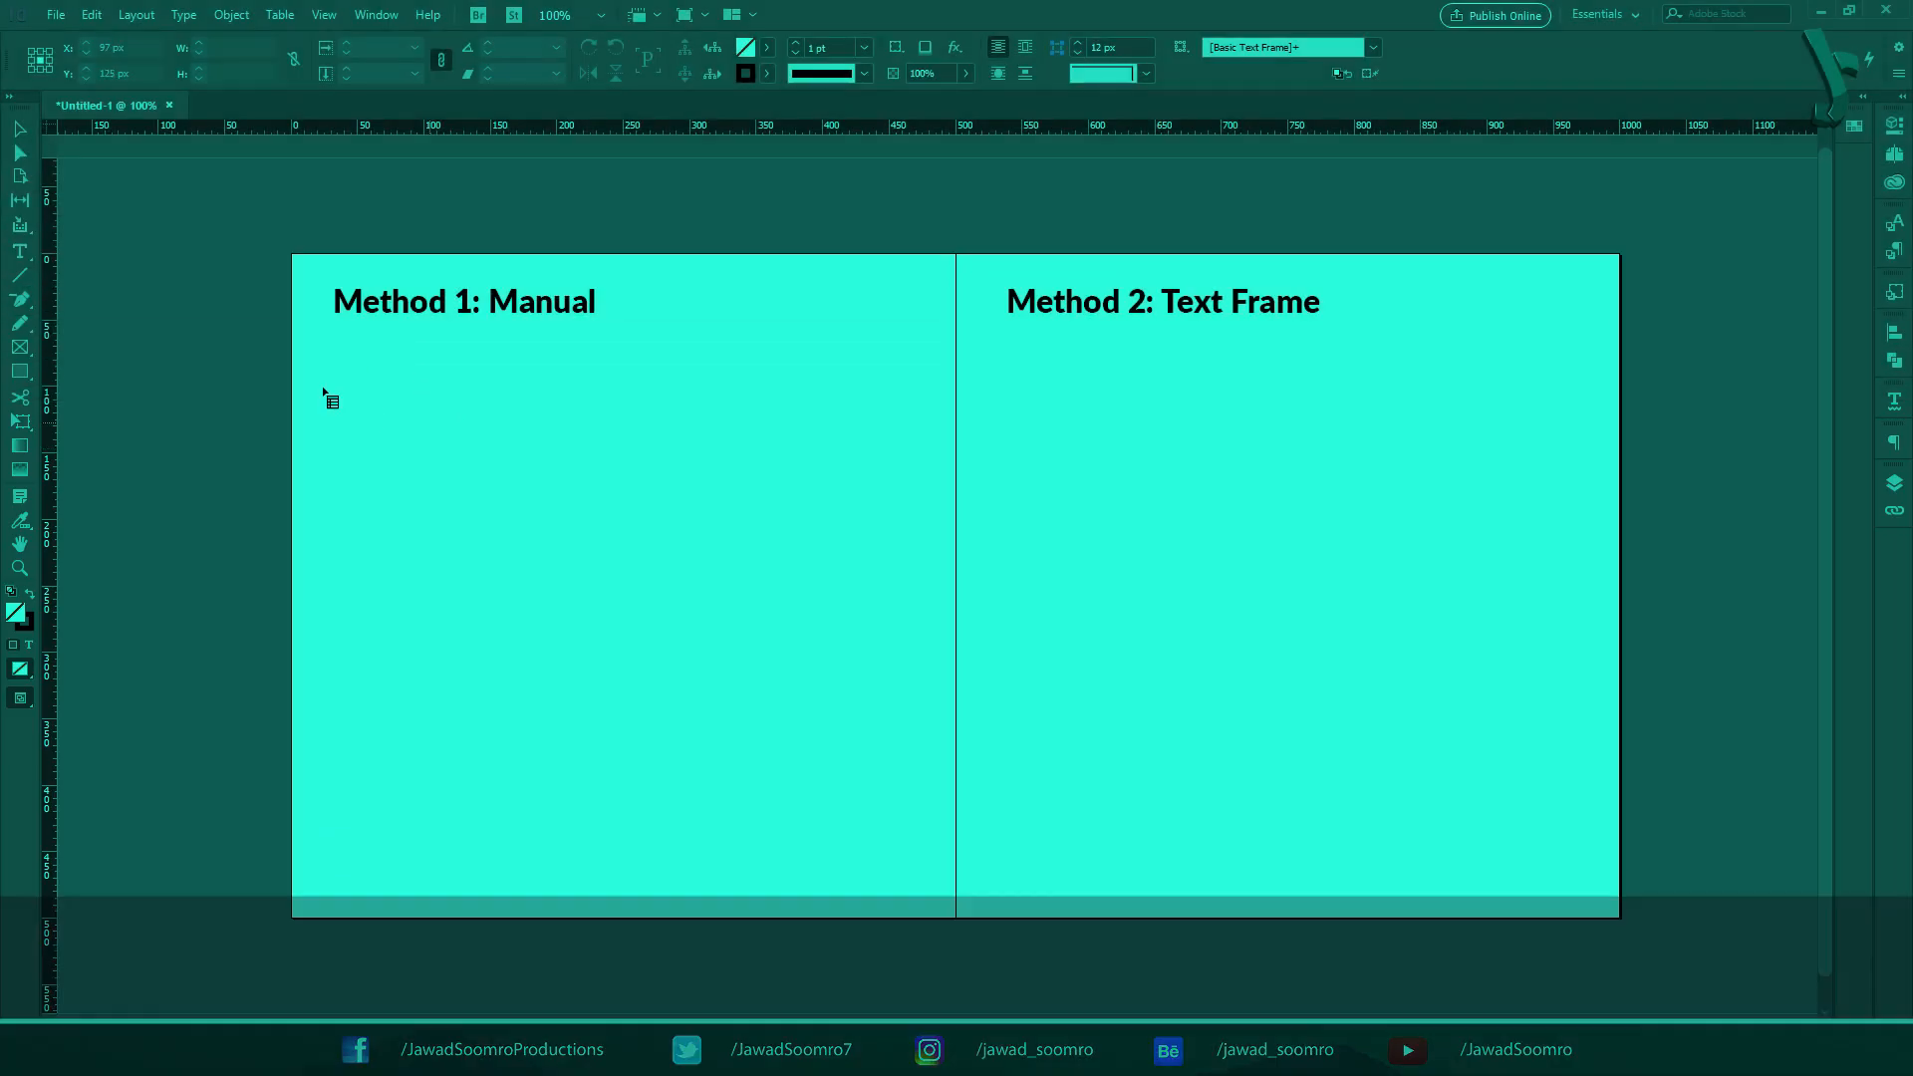
left_click_drag(332, 368, 891, 817)
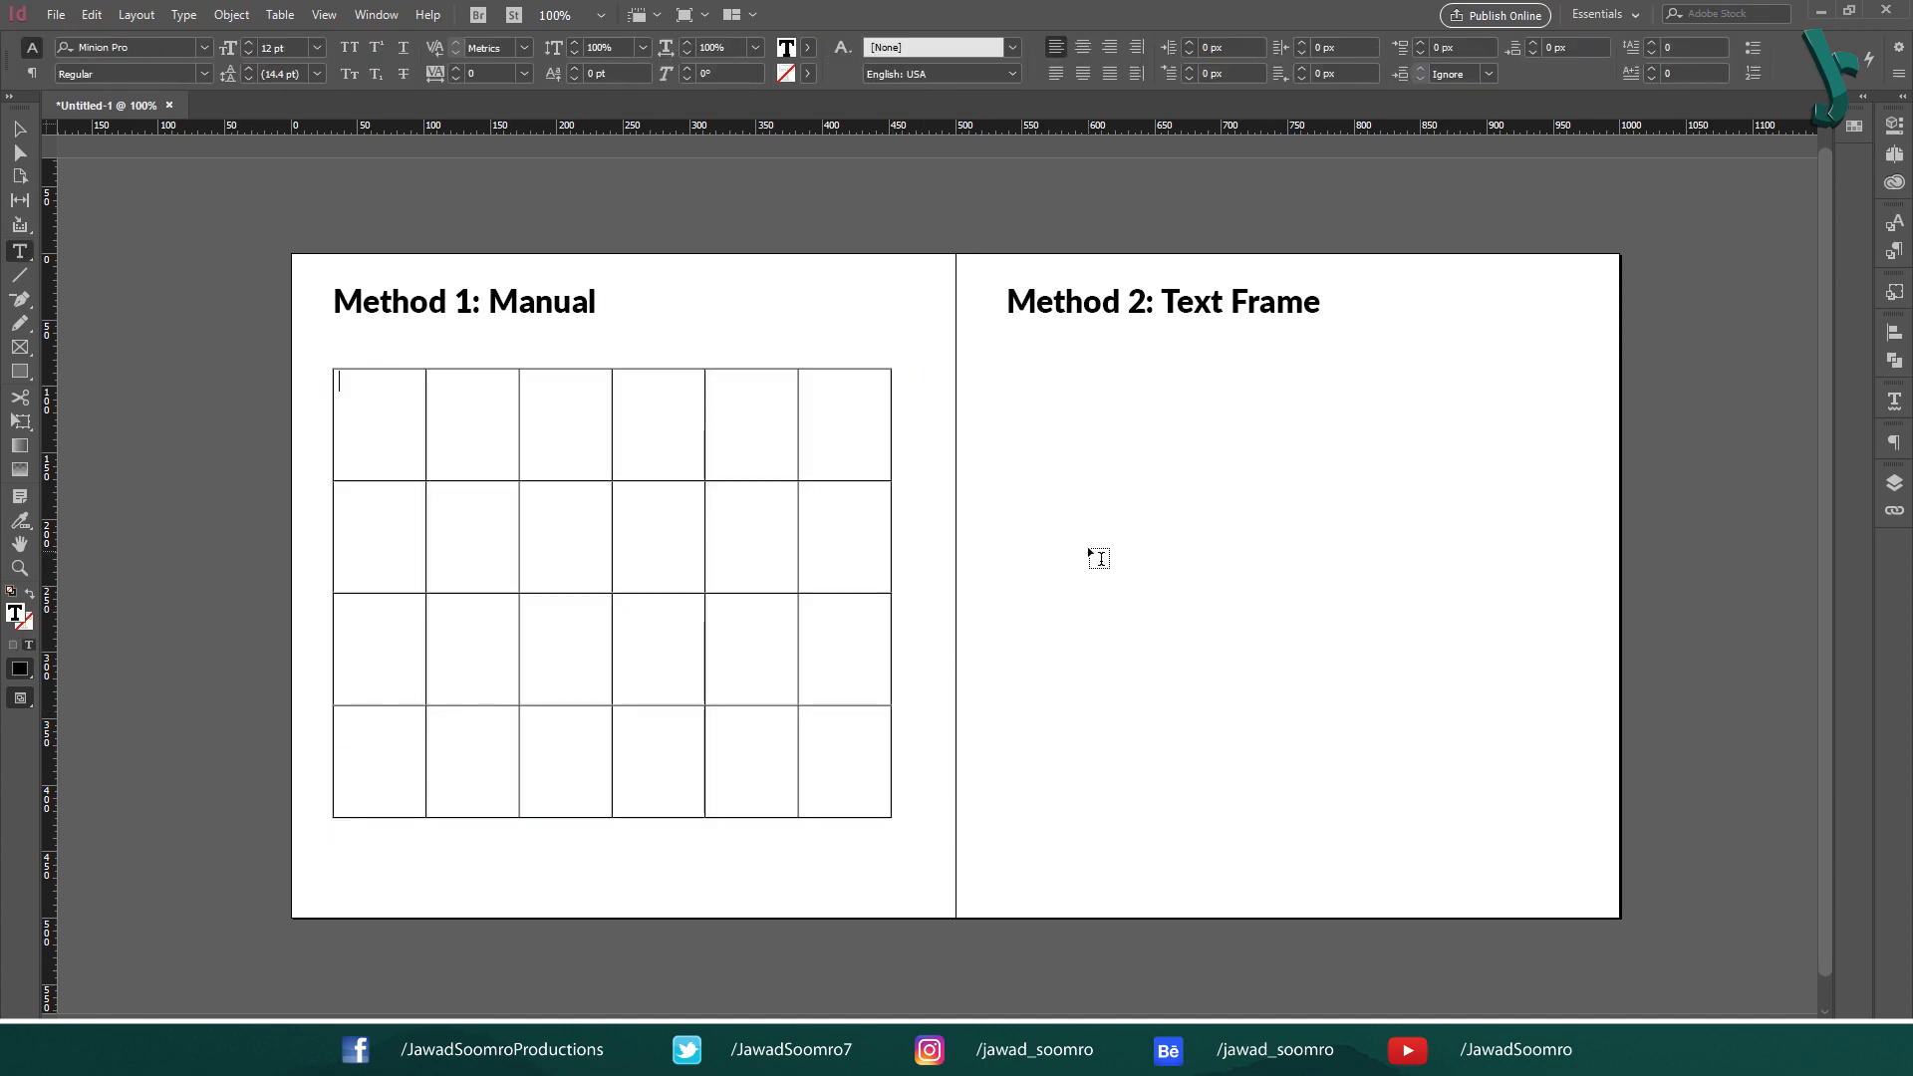
- Shift the table frame slightly upward and cut it from the Method 1: Manual page
left_click(19, 129)
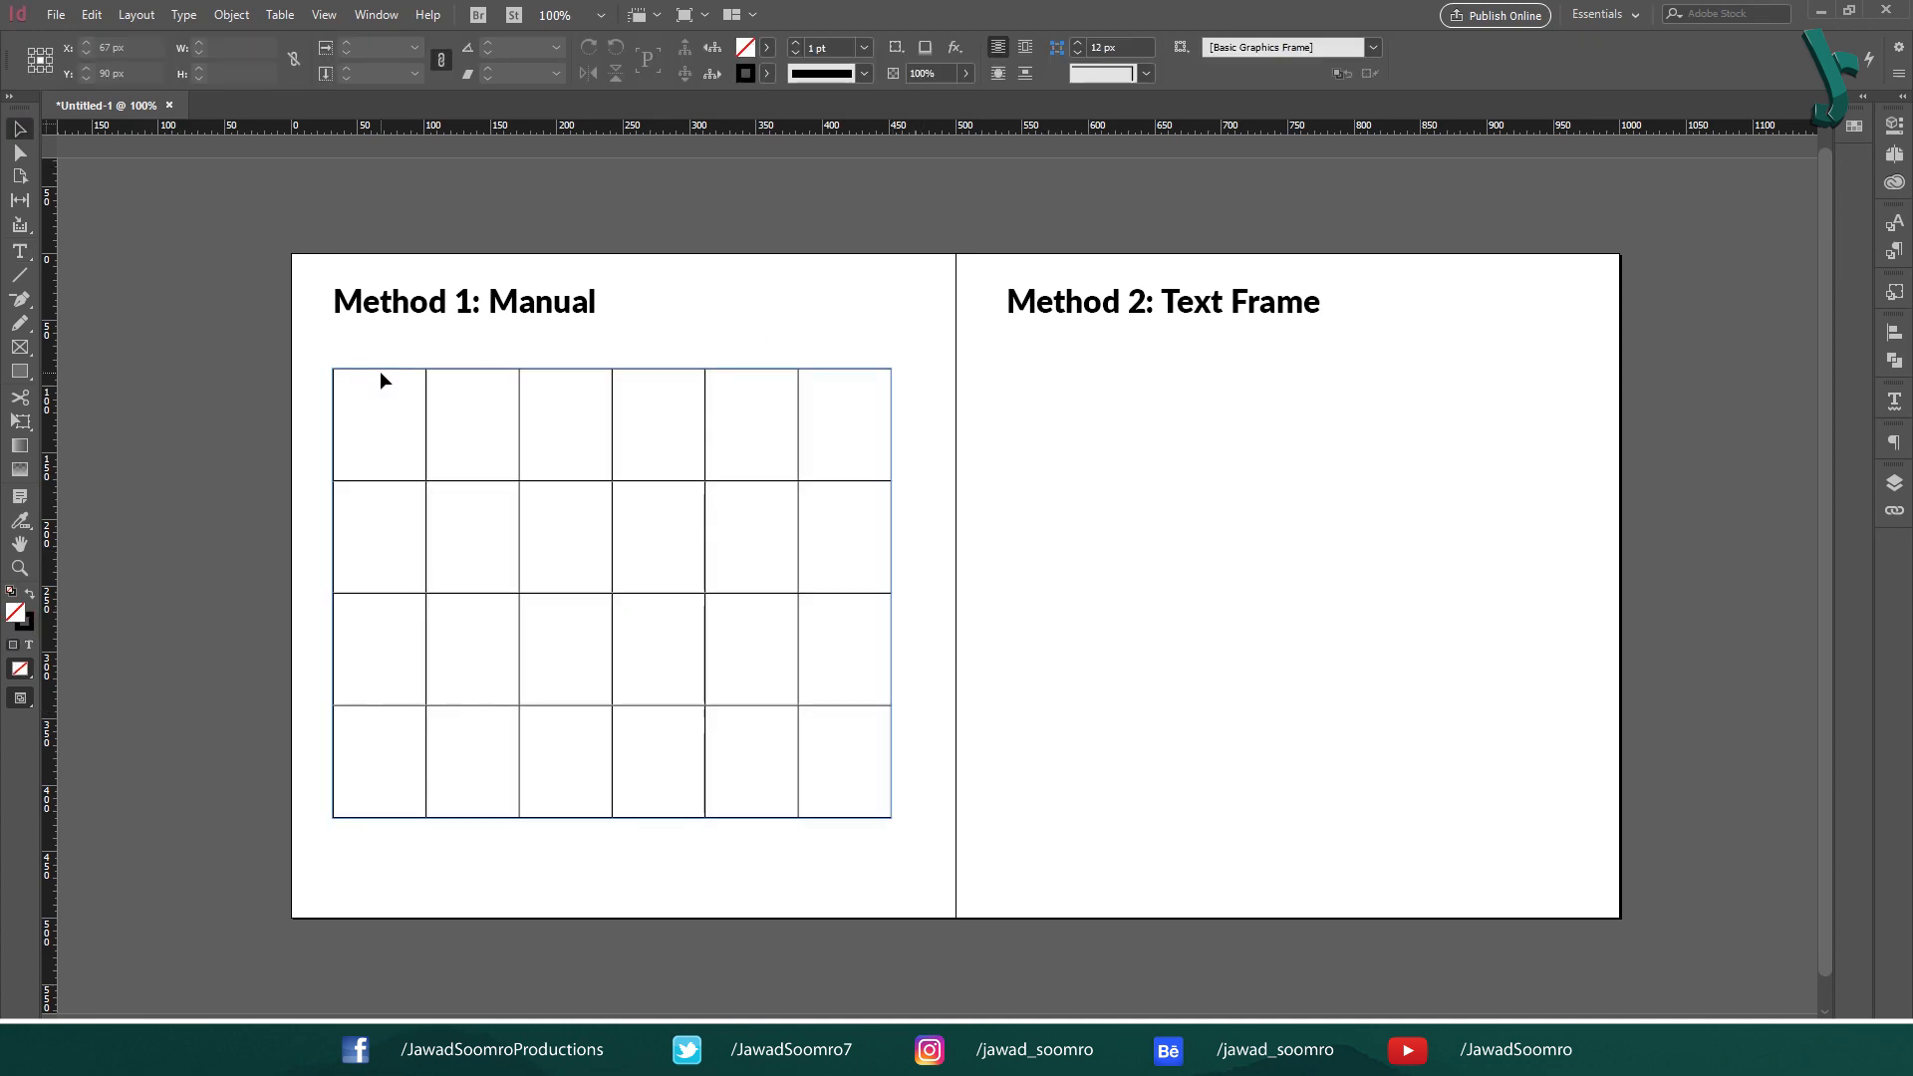
left_click_drag(382, 377, 427, 367)
left_click_drag(427, 368, 517, 366)
left_click(1164, 577)
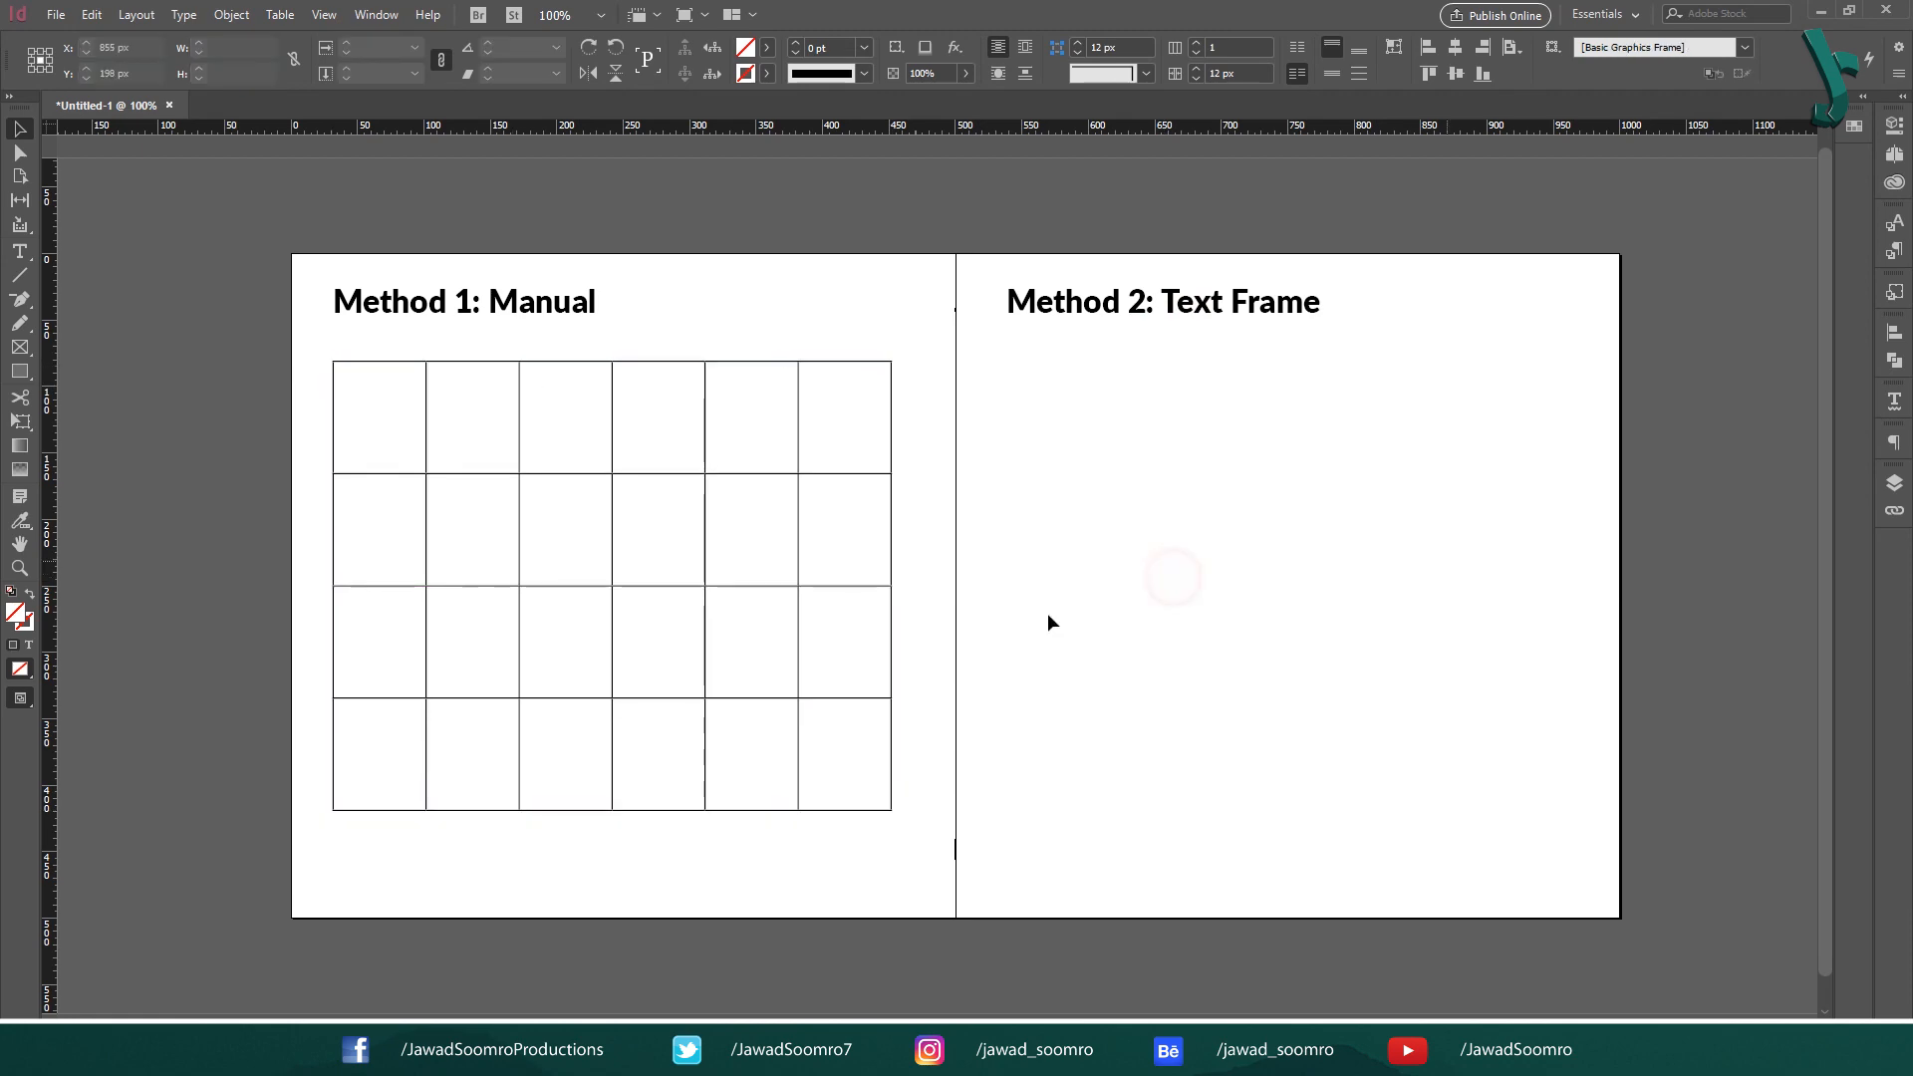
left_click(715, 361)
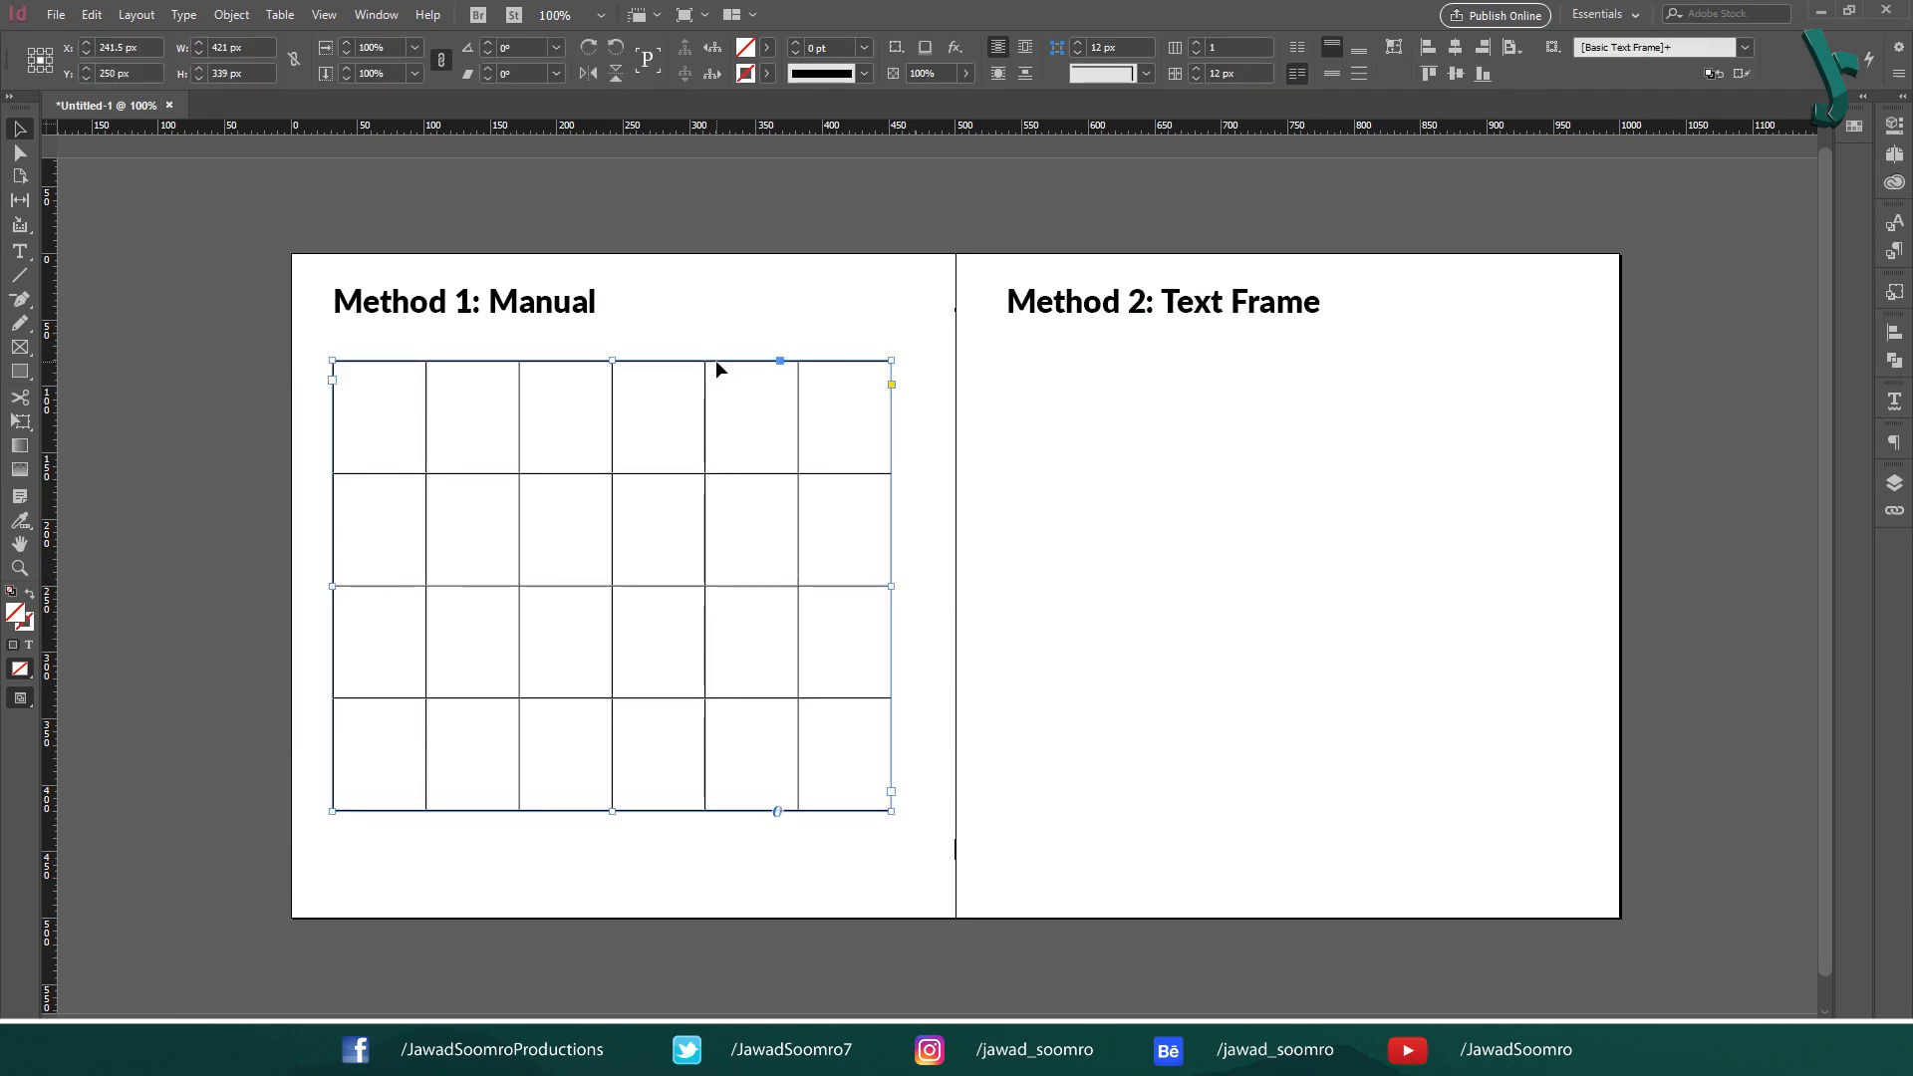
right_click(713, 360)
left_click(732, 372)
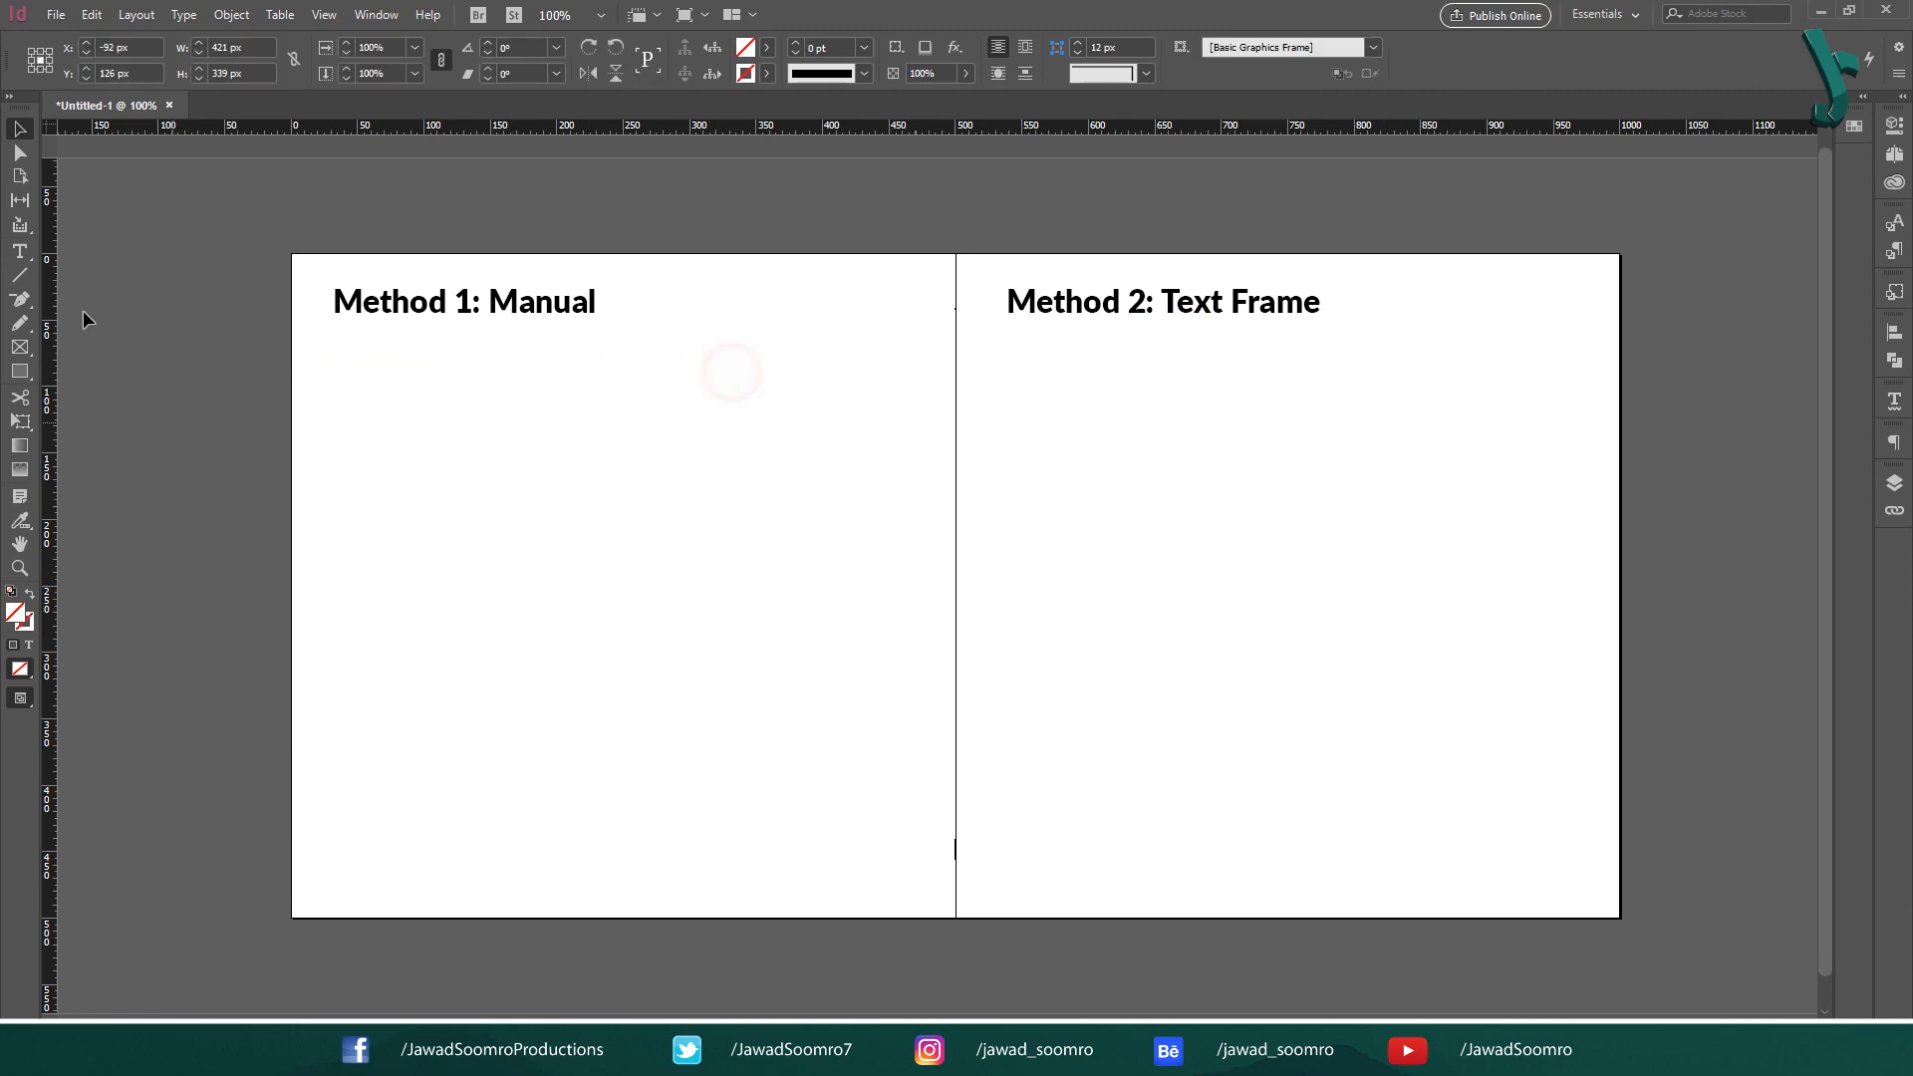
- Show the margin guides and draw a text frame about 428 by 389 px beneath the Method 1: Manual heading
left_click(20, 252)
key("t")
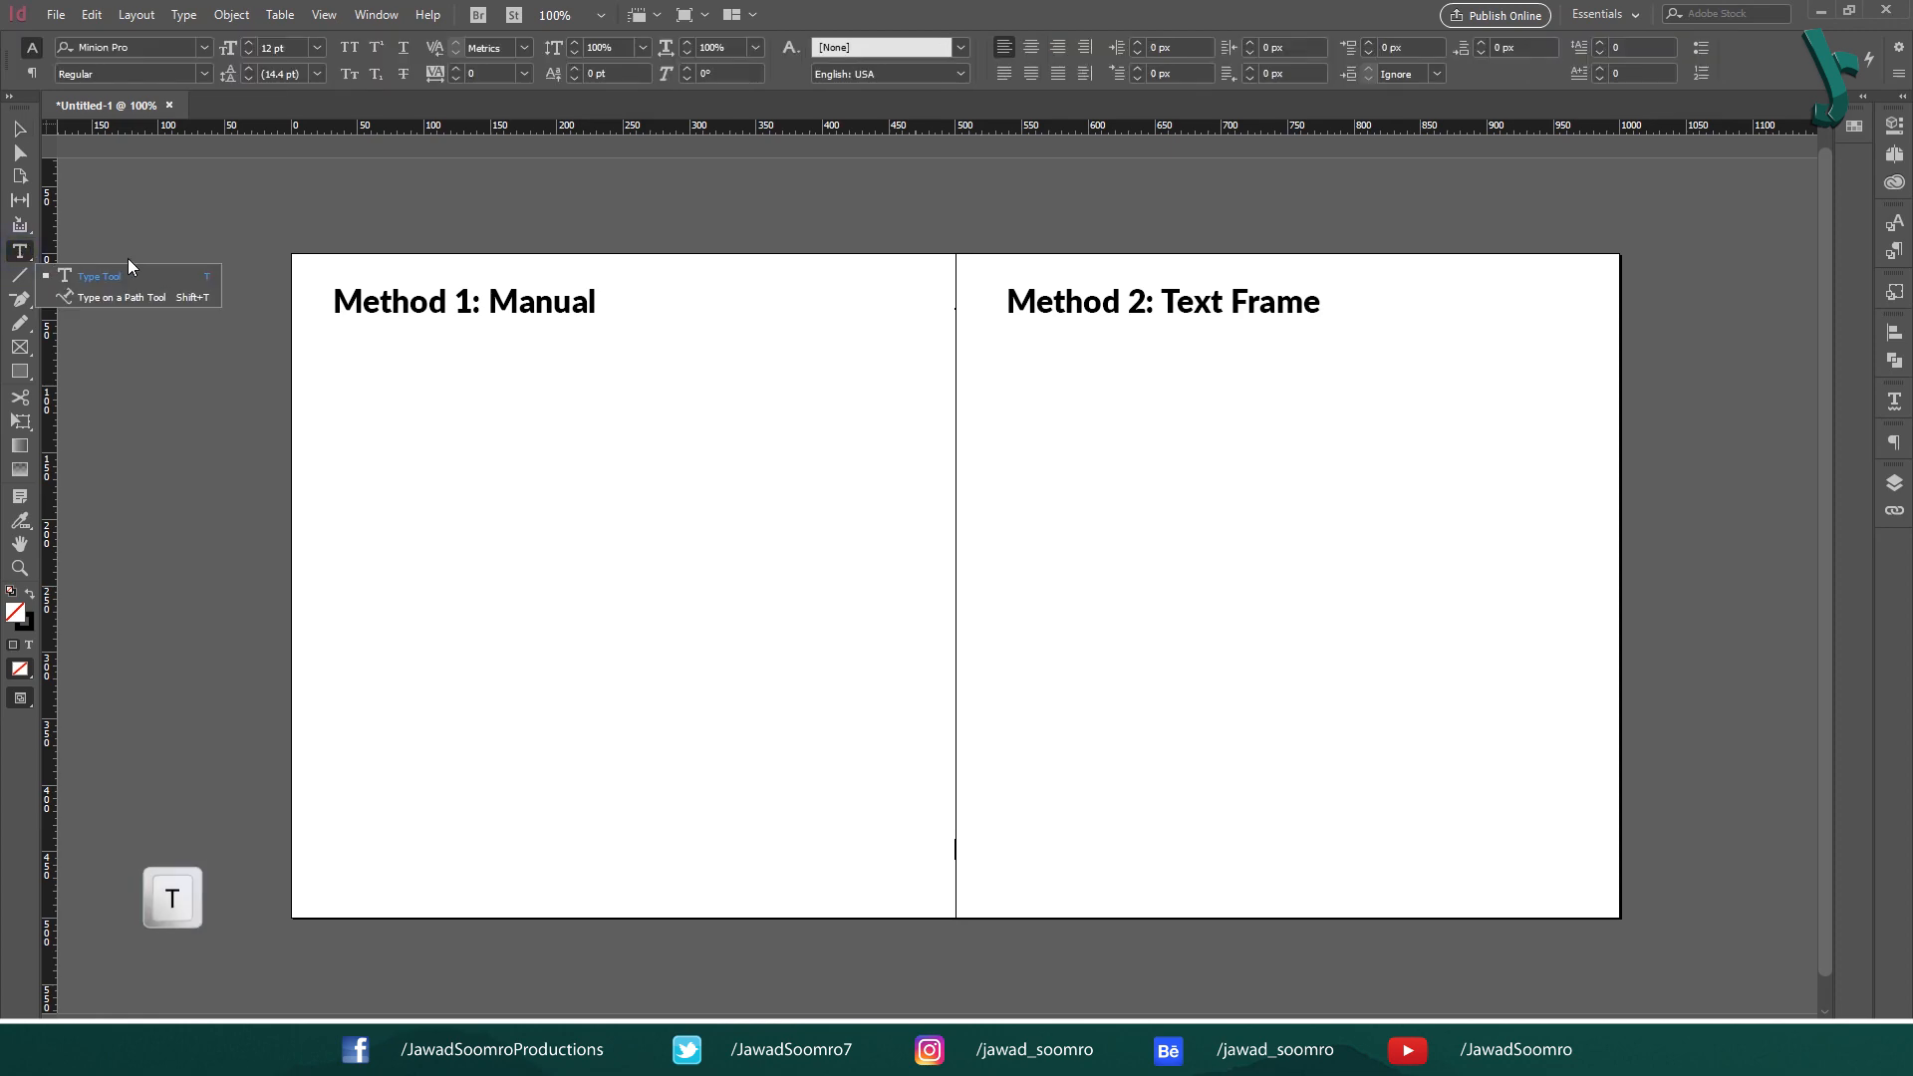
left_click(204, 282)
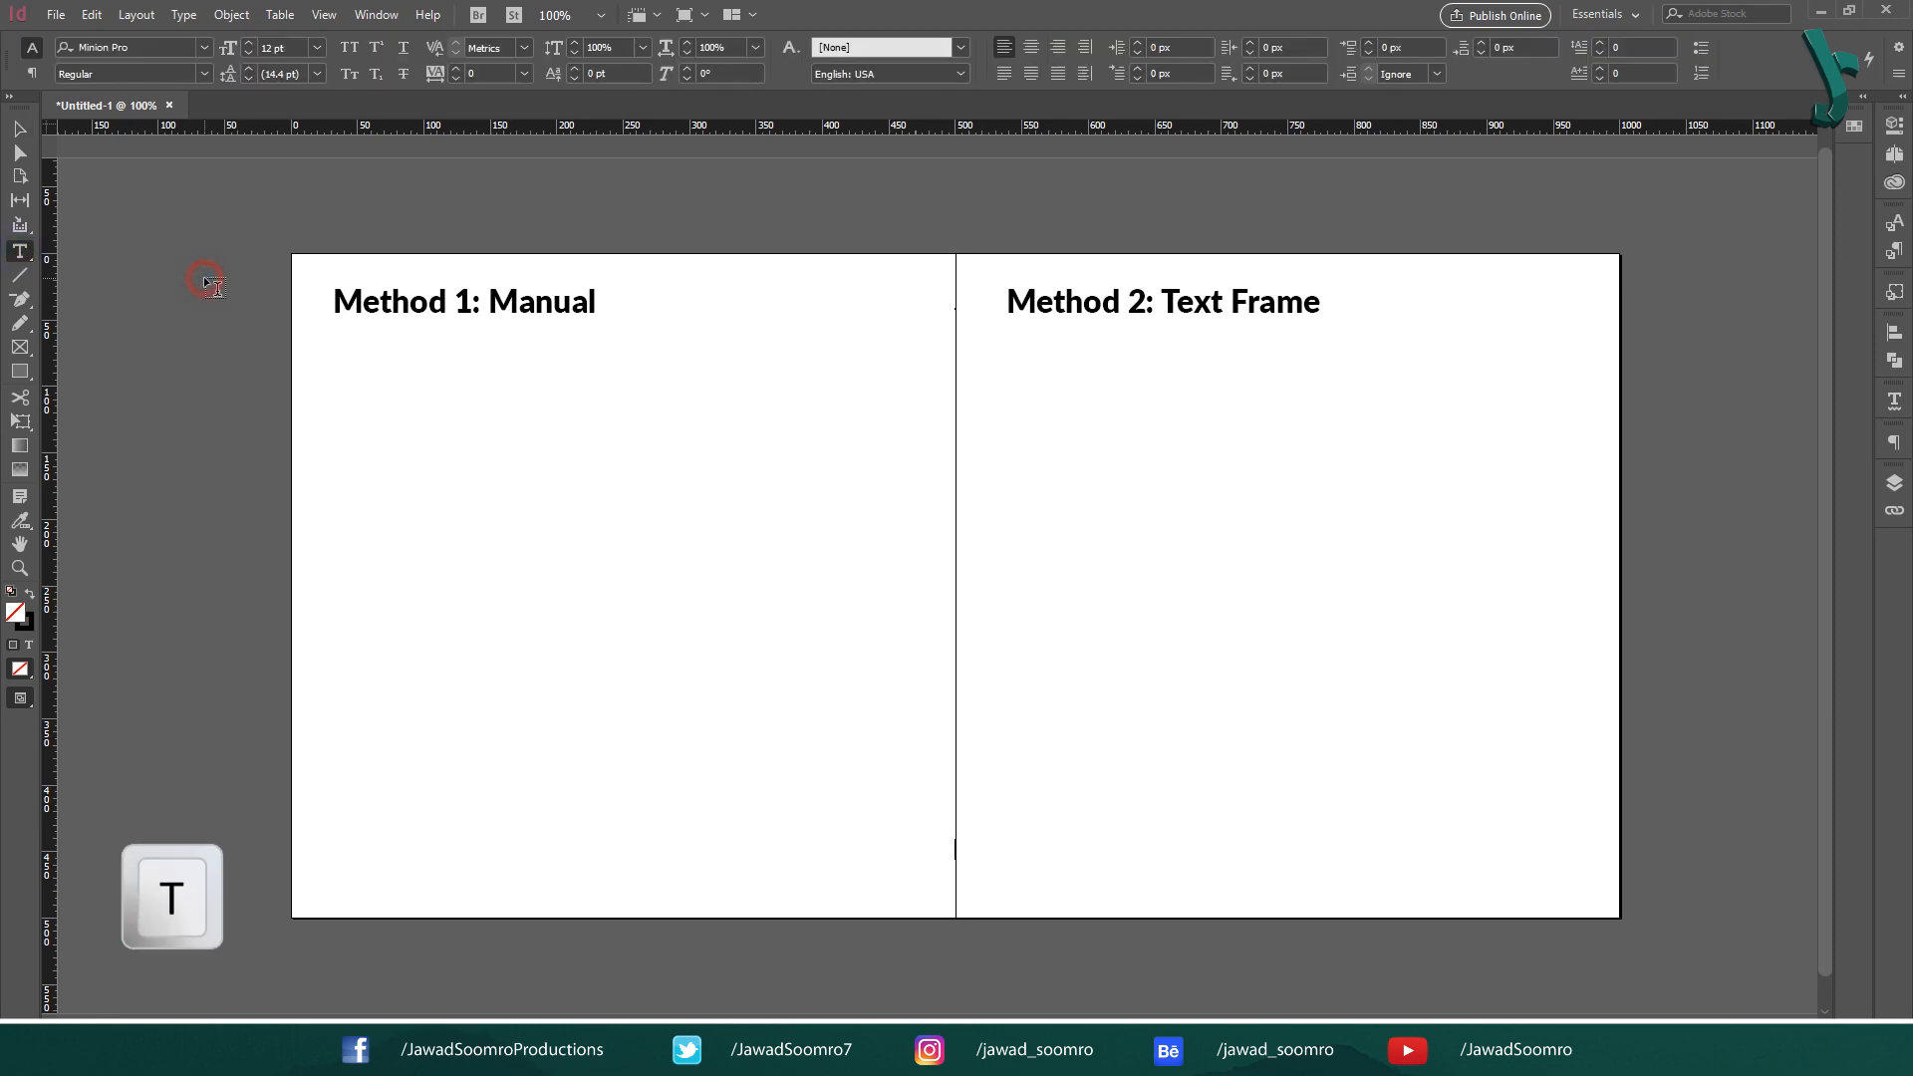
key("ctrl+semicolon")
left_click_drag(339, 334, 908, 873)
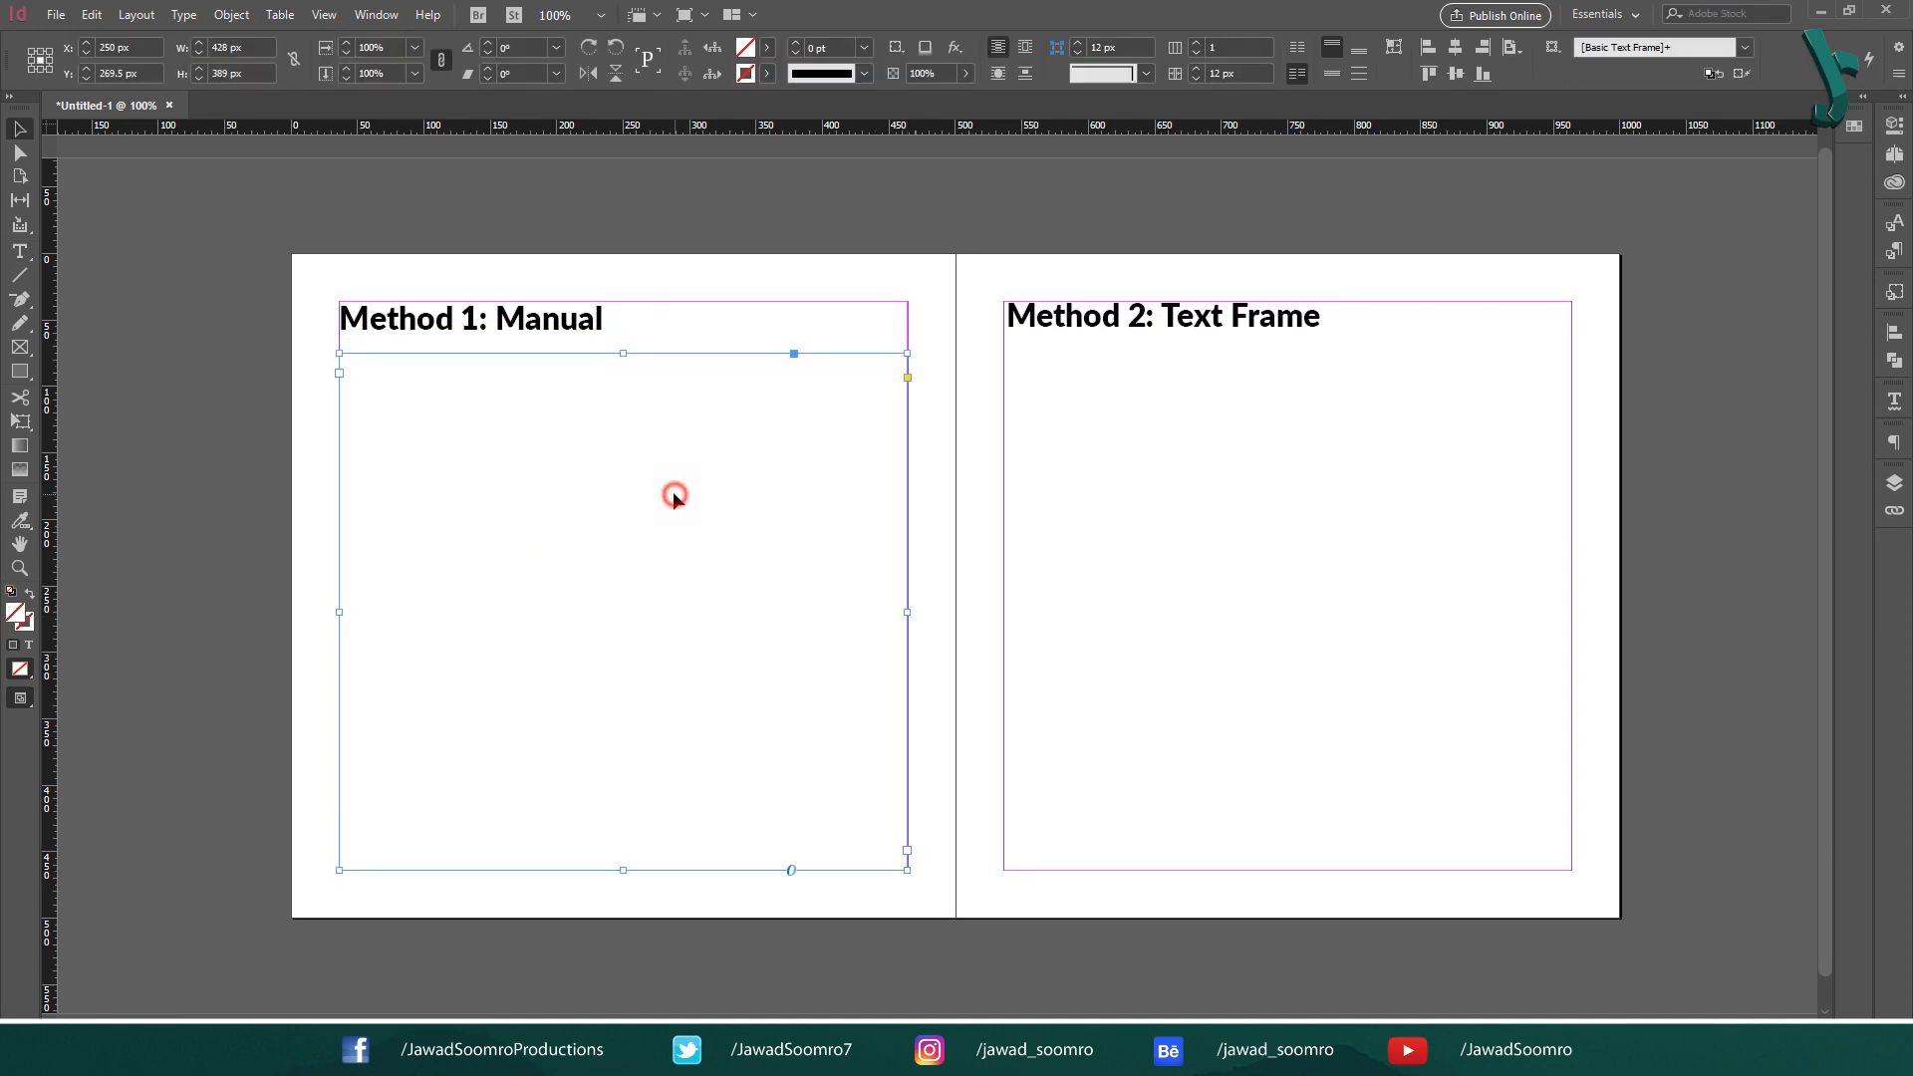
- Insert a table with 4 body rows and 6 columns inside the text frame under Method 1: Manual
double_click(673, 493)
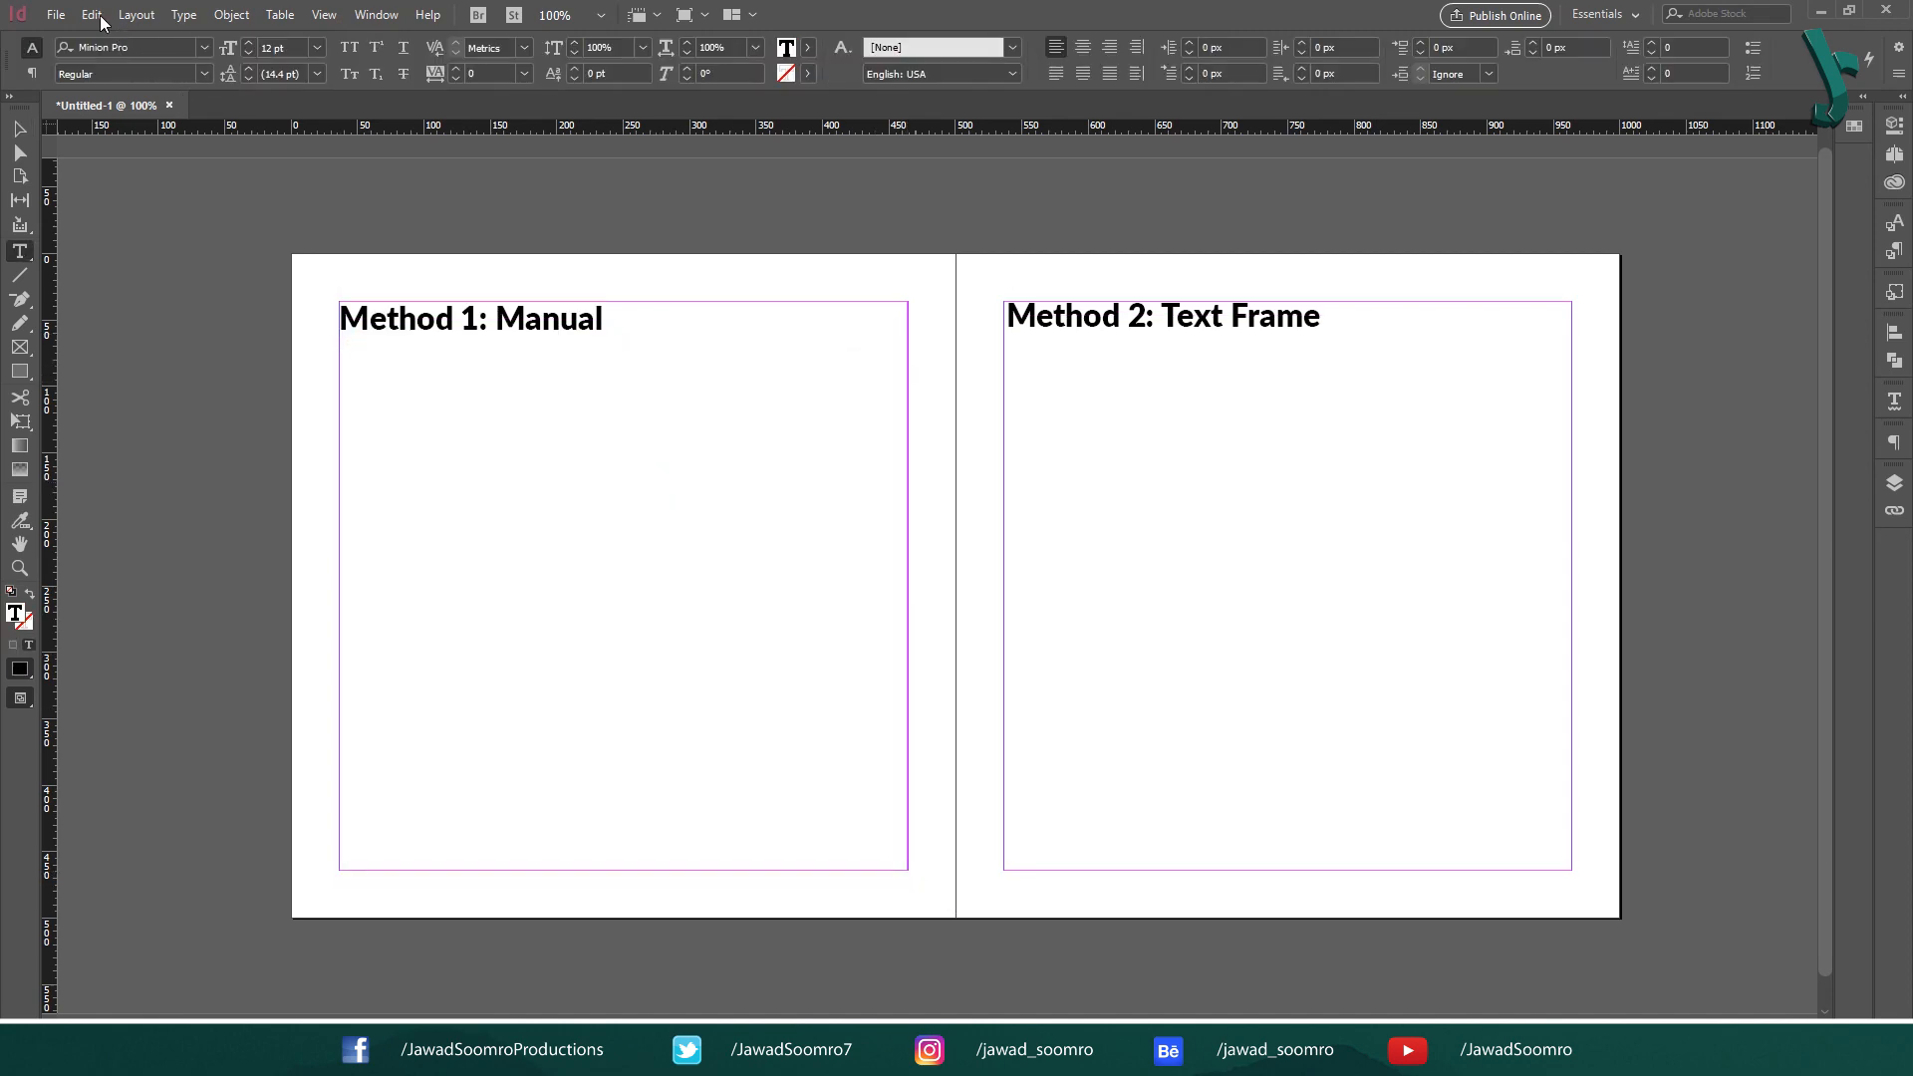
left_click(275, 15)
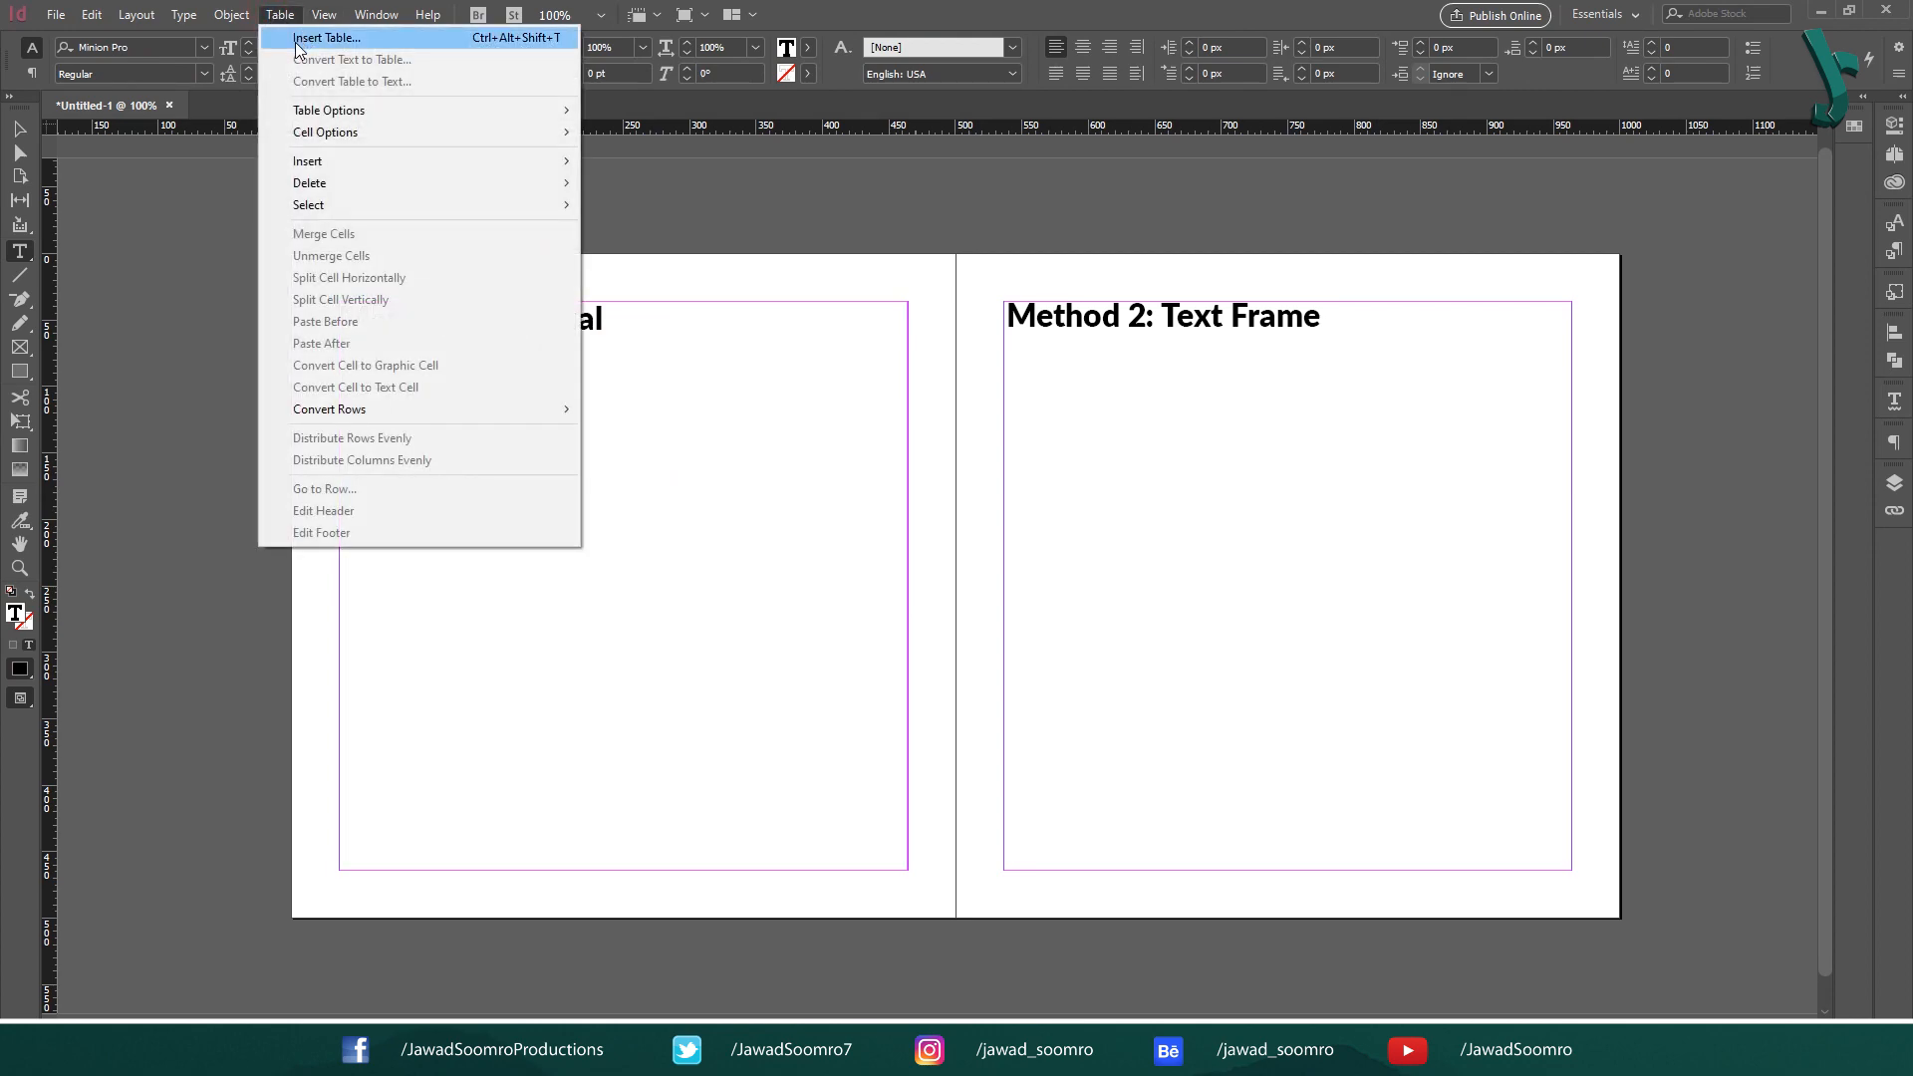
left_click(295, 38)
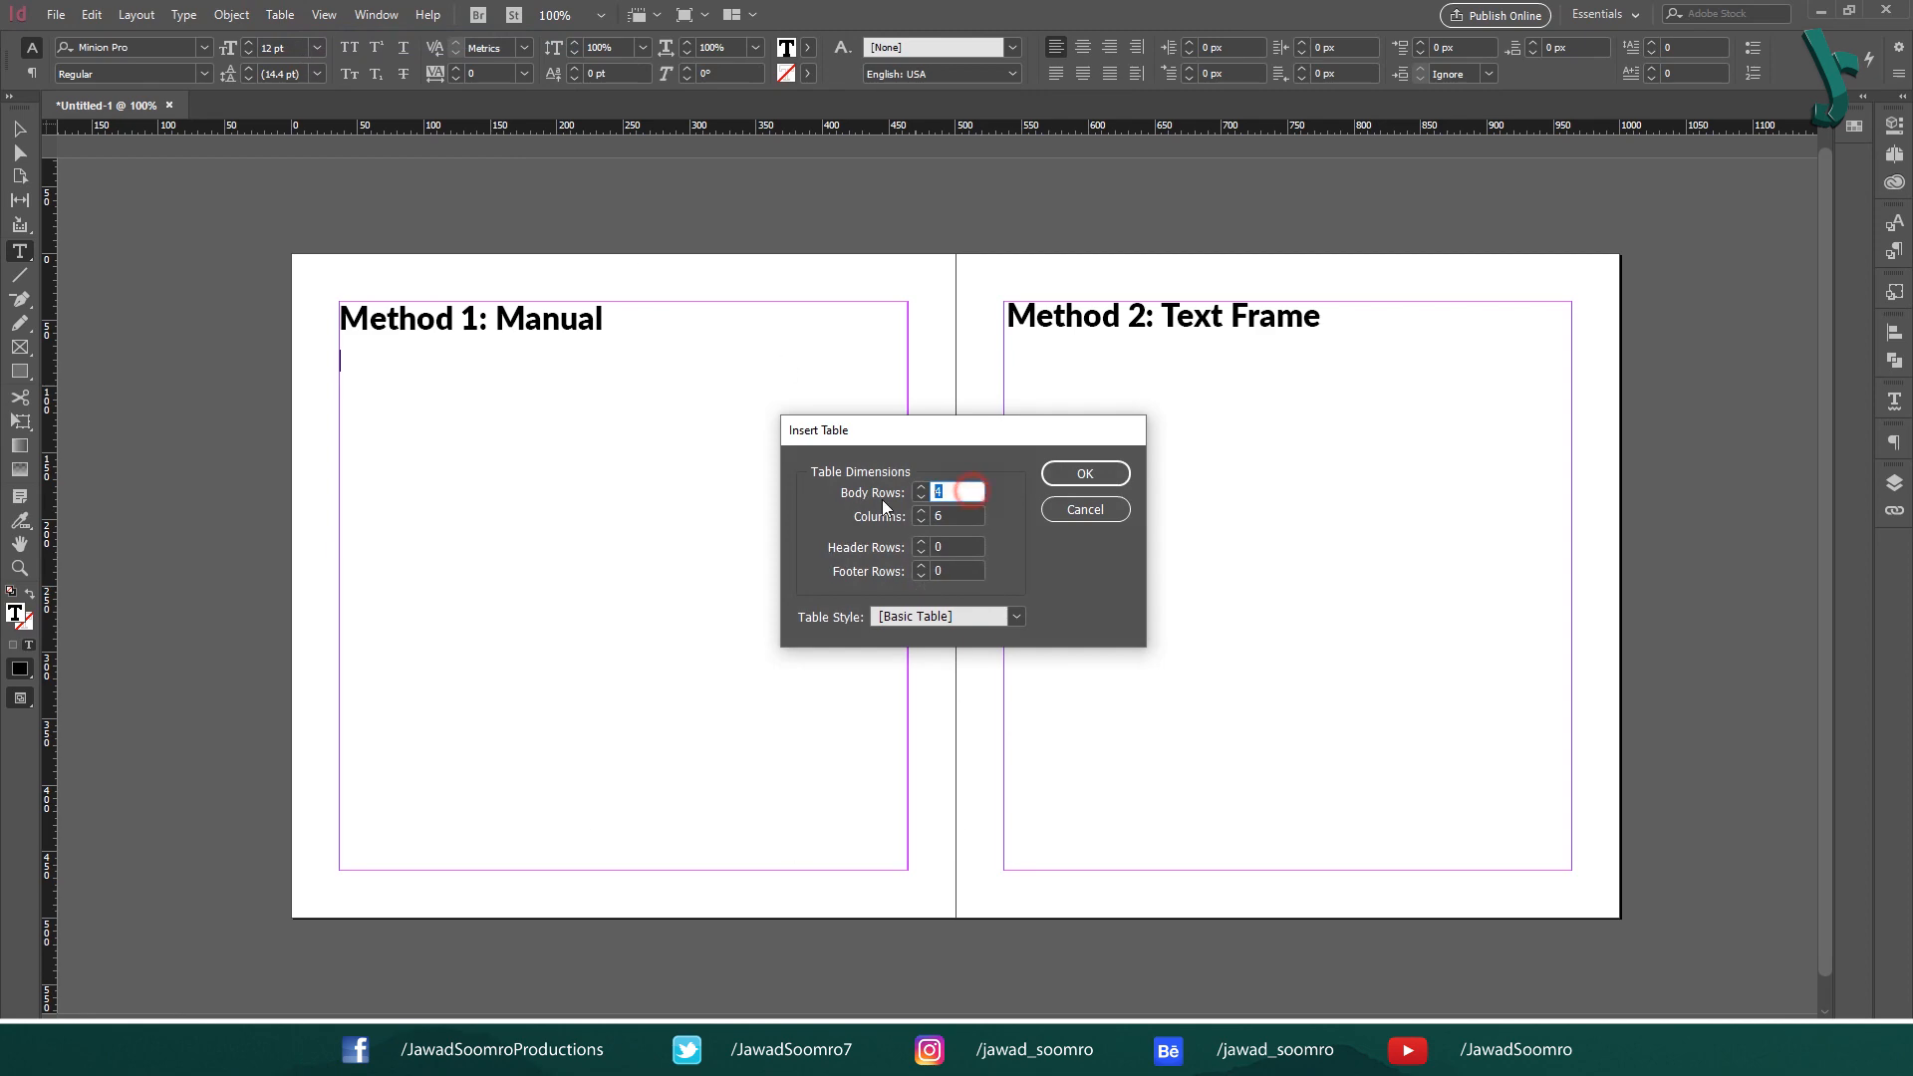
key("Tab")
left_click(1118, 482)
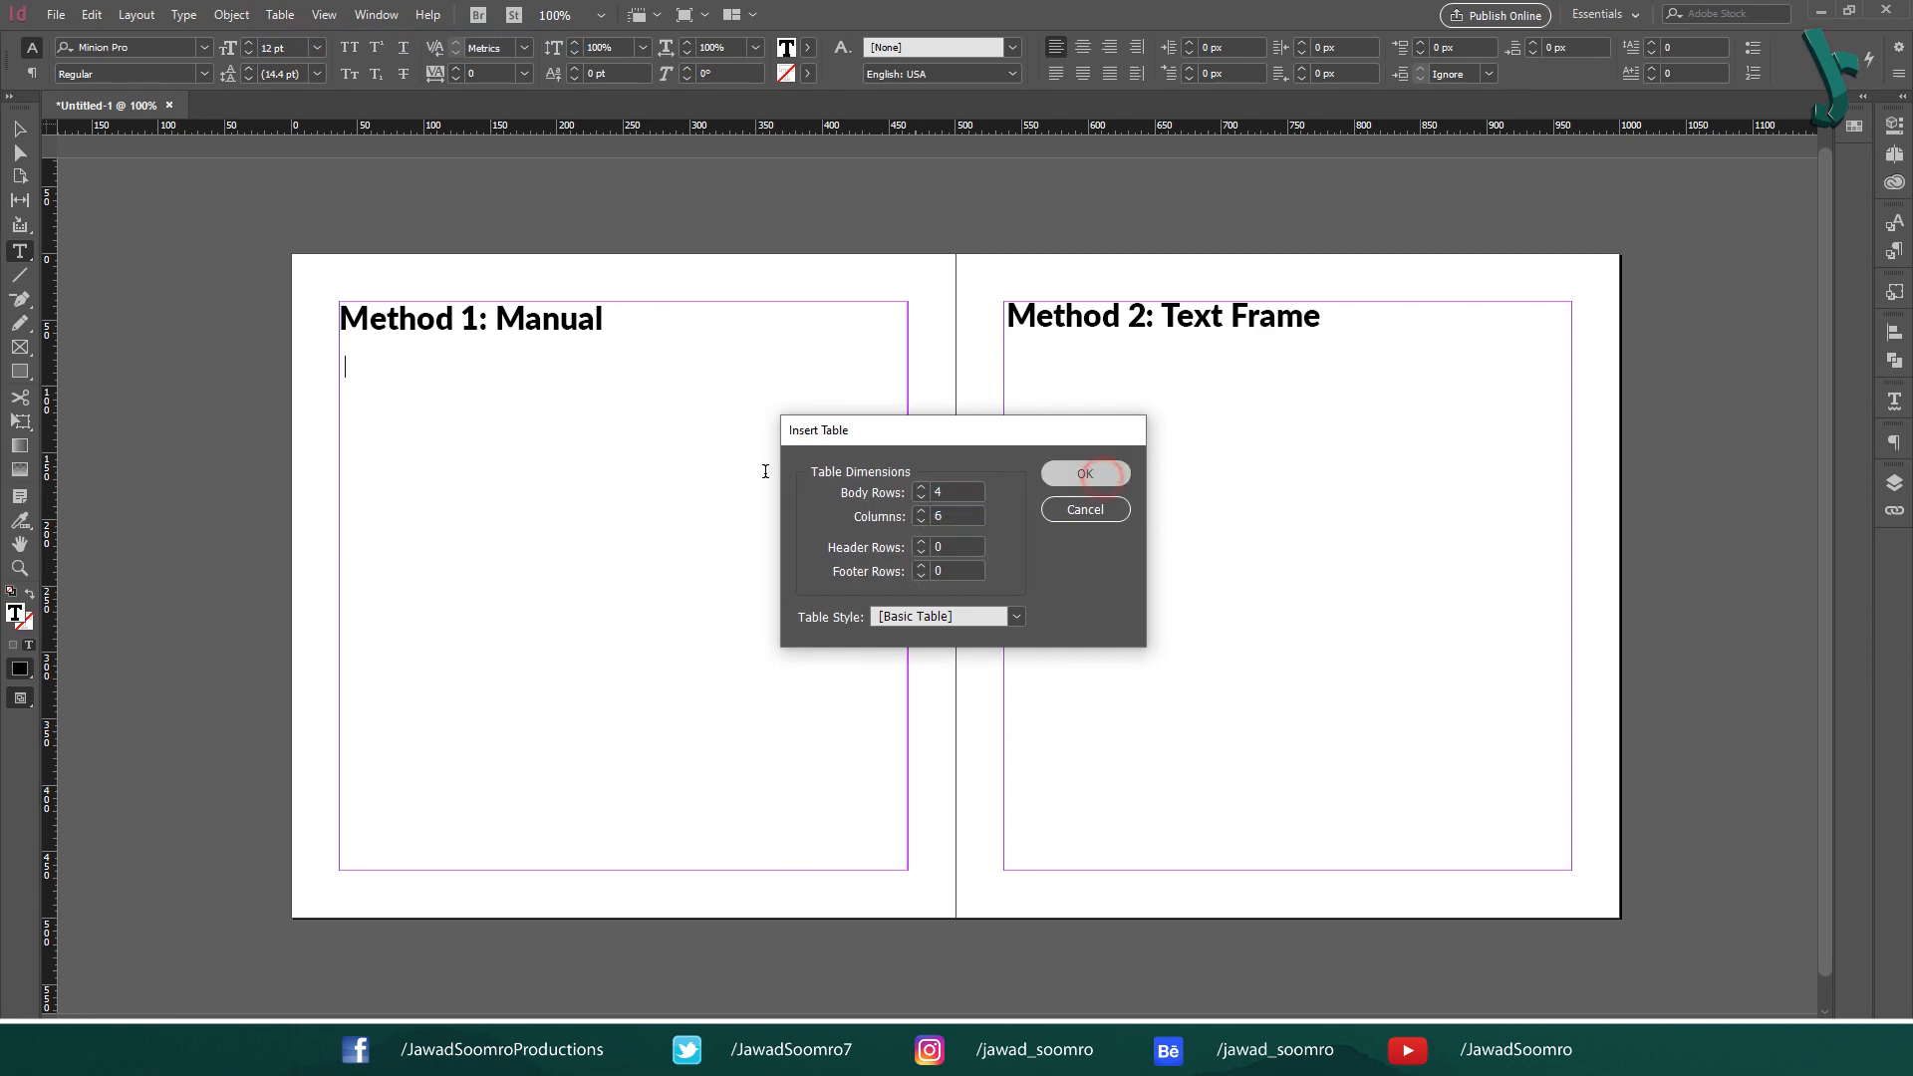
- Add blank lines before the table until it is pushed out of the Method 1 text frame
left_click(437, 347)
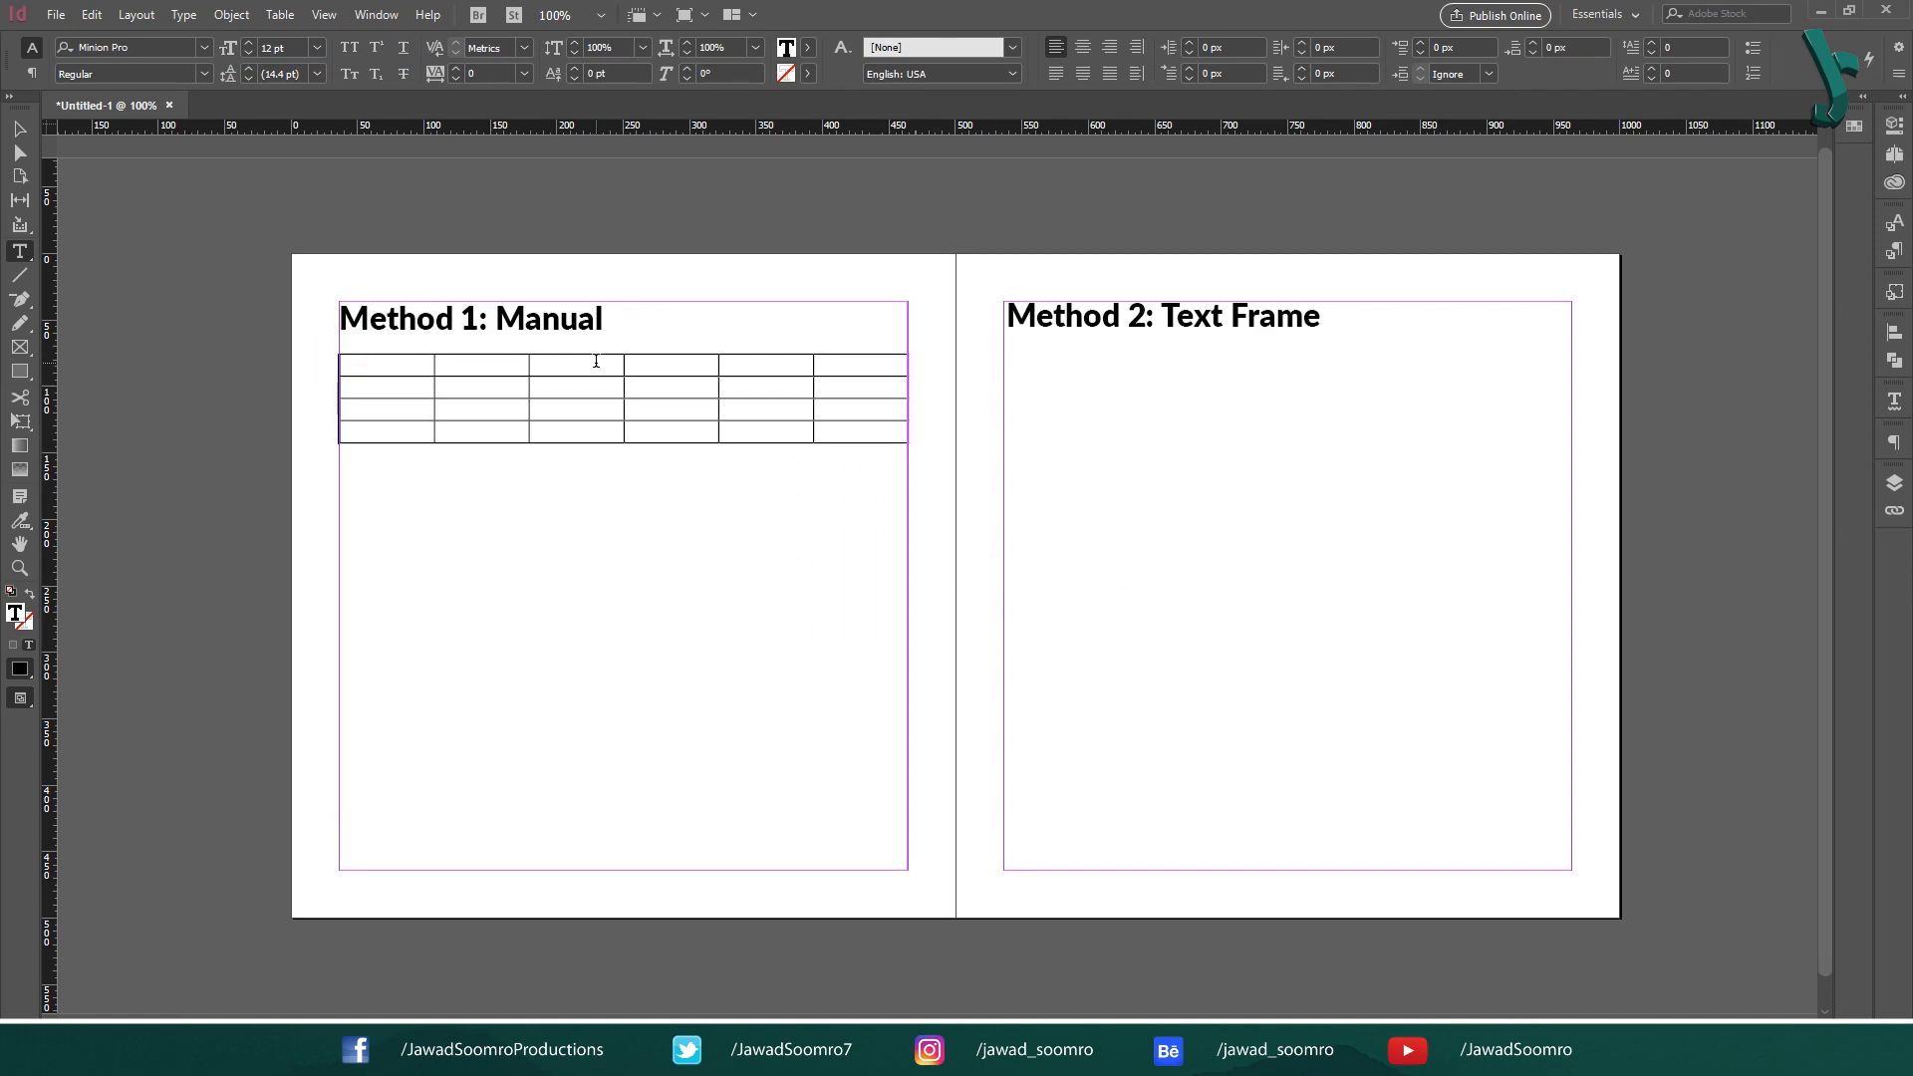
key("Return")
key("Return")
key("Return")
key("Return")
key("Return")
key("Return")
key("Return")
key("Return")
key("Return")
key("Return")
key("Return")
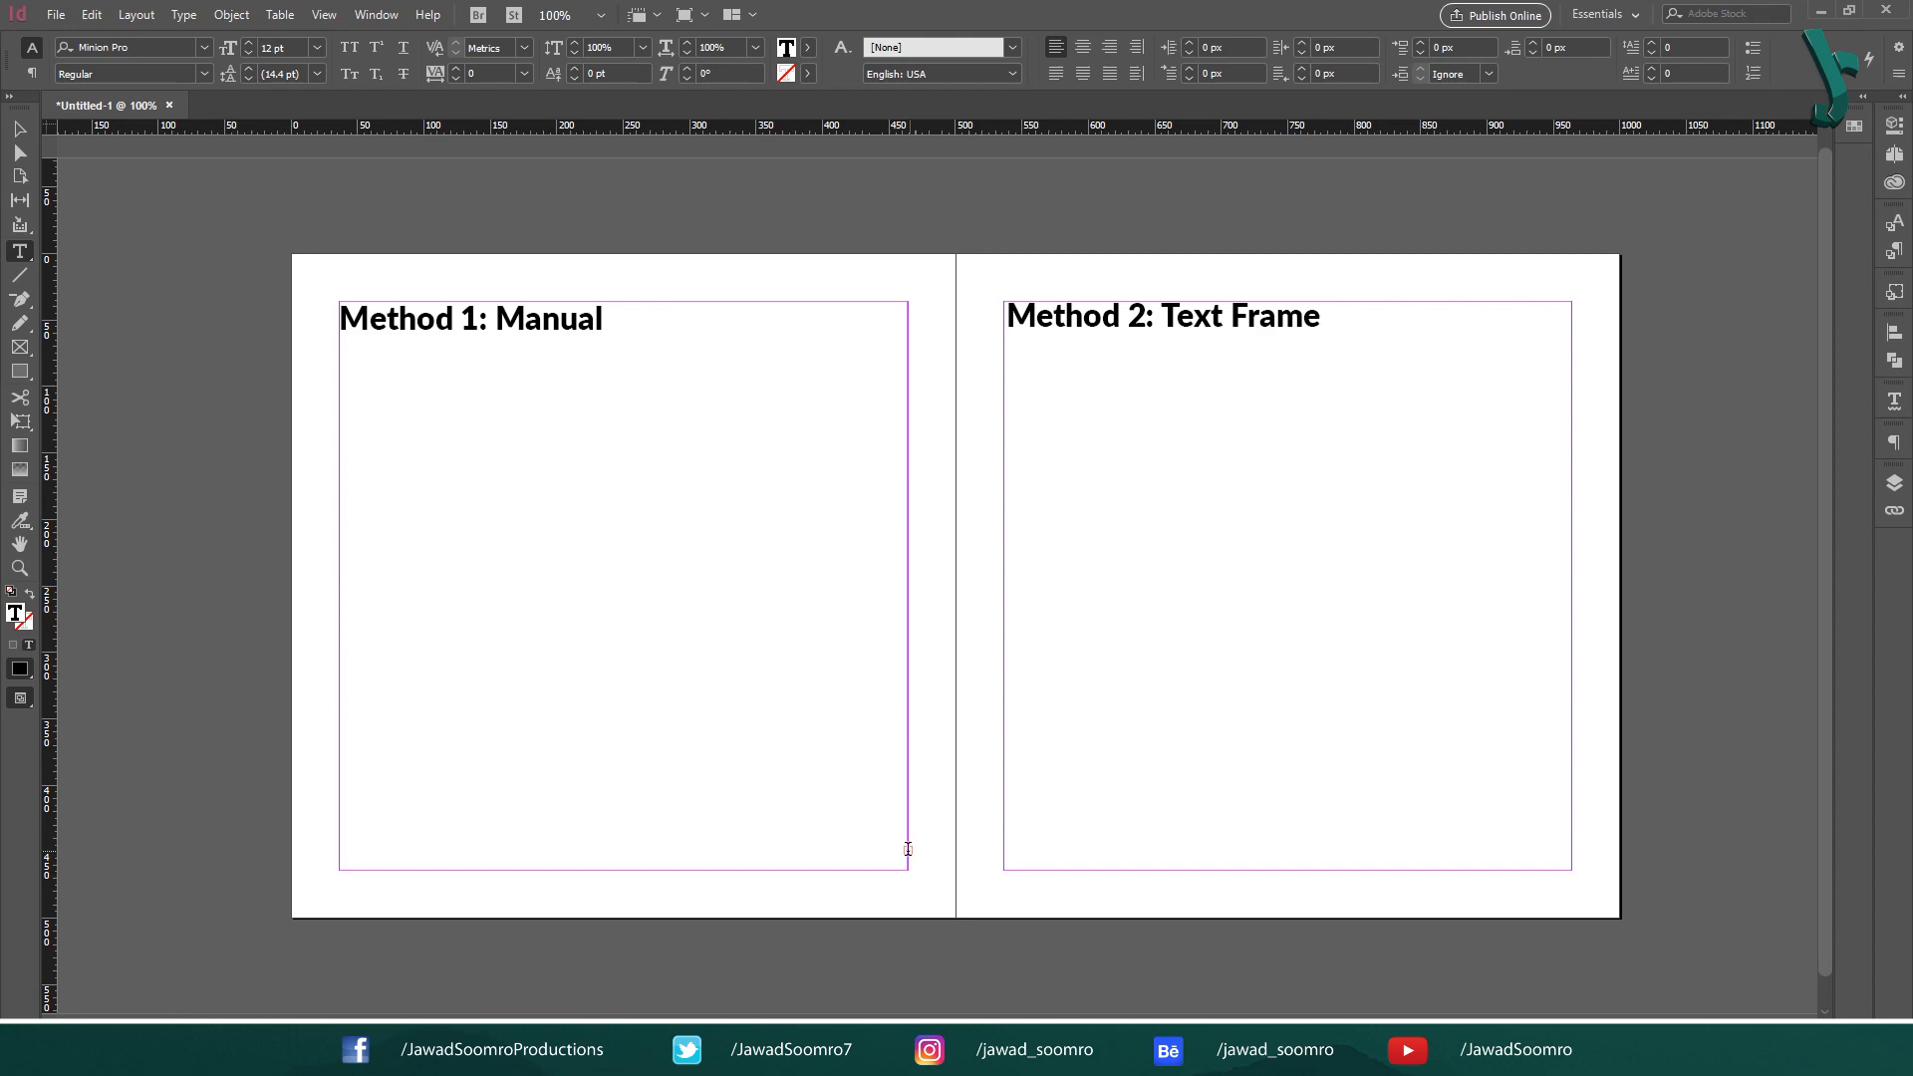
- Thread the overset table into a new text frame about 428 by 389 px beneath the Method 2: Text Frame heading
left_click(19, 129)
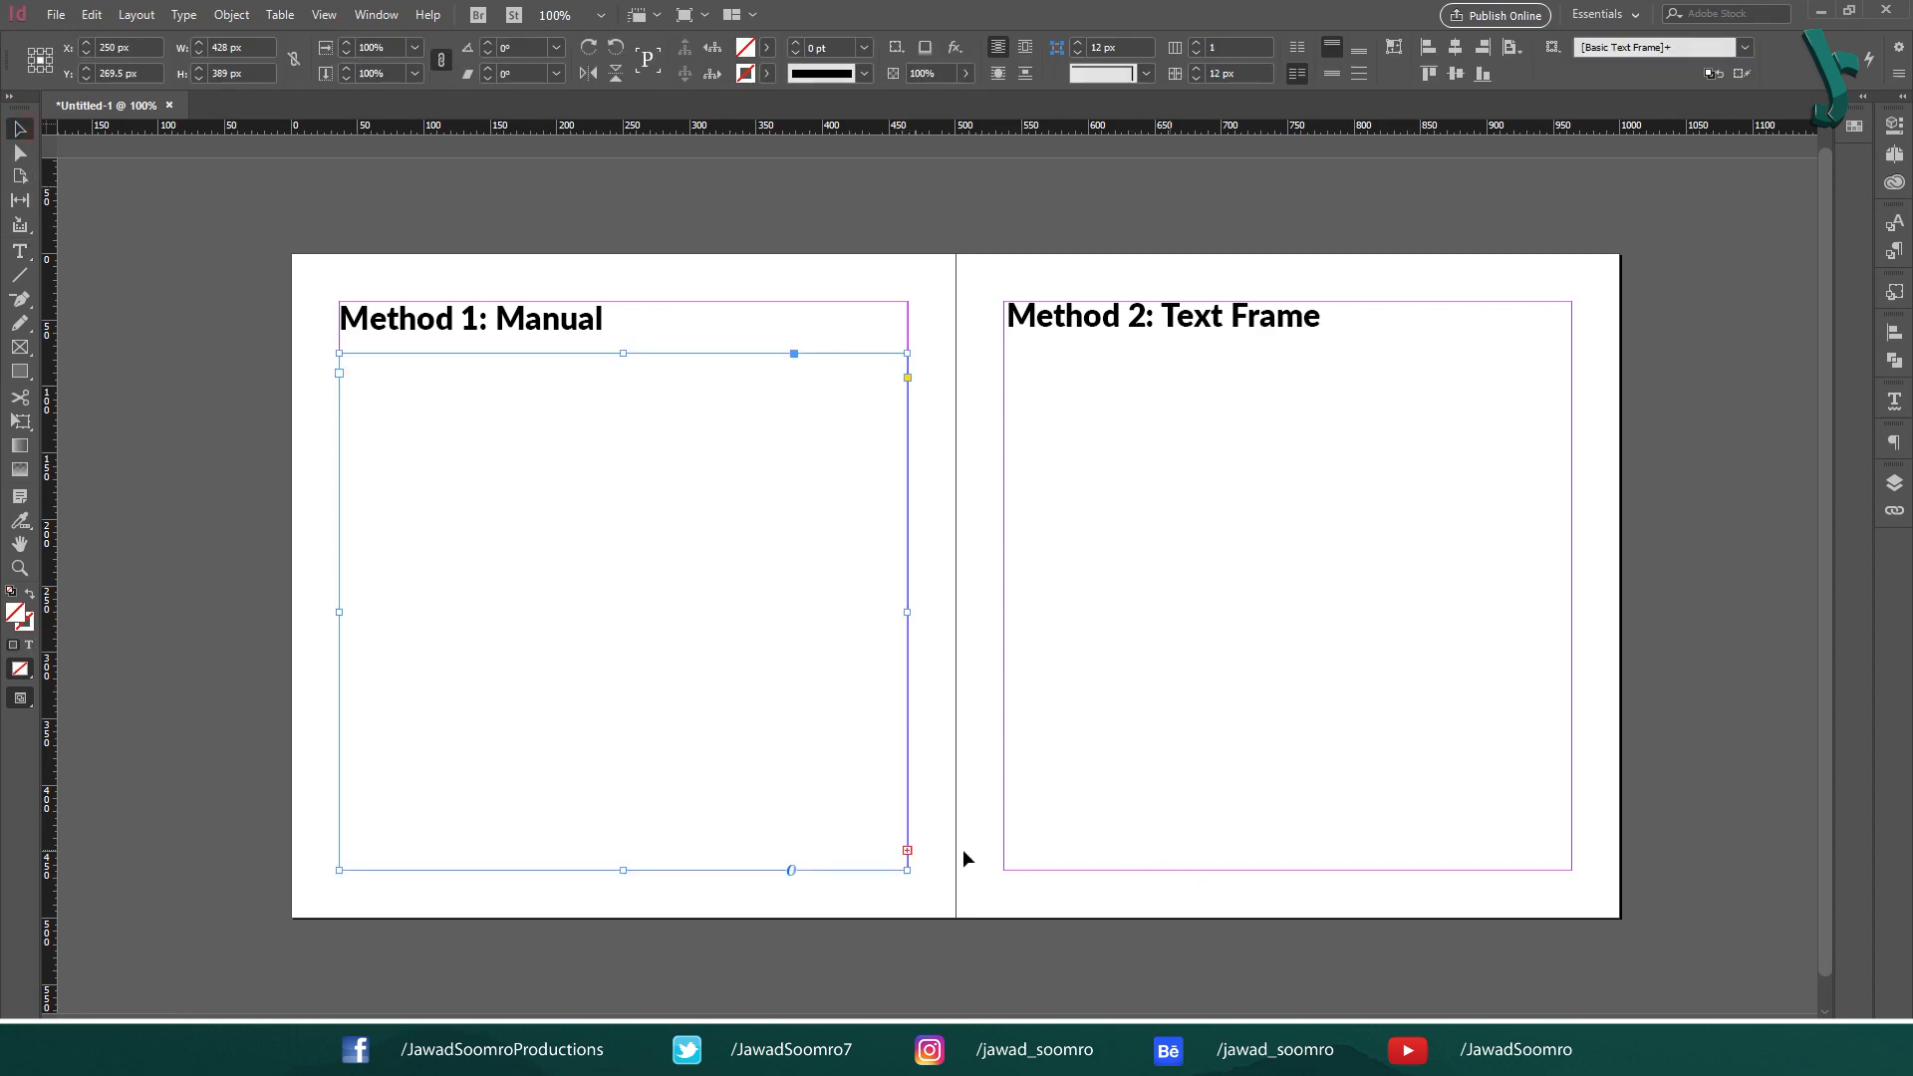
left_click(907, 852)
left_click_drag(1005, 355, 1572, 870)
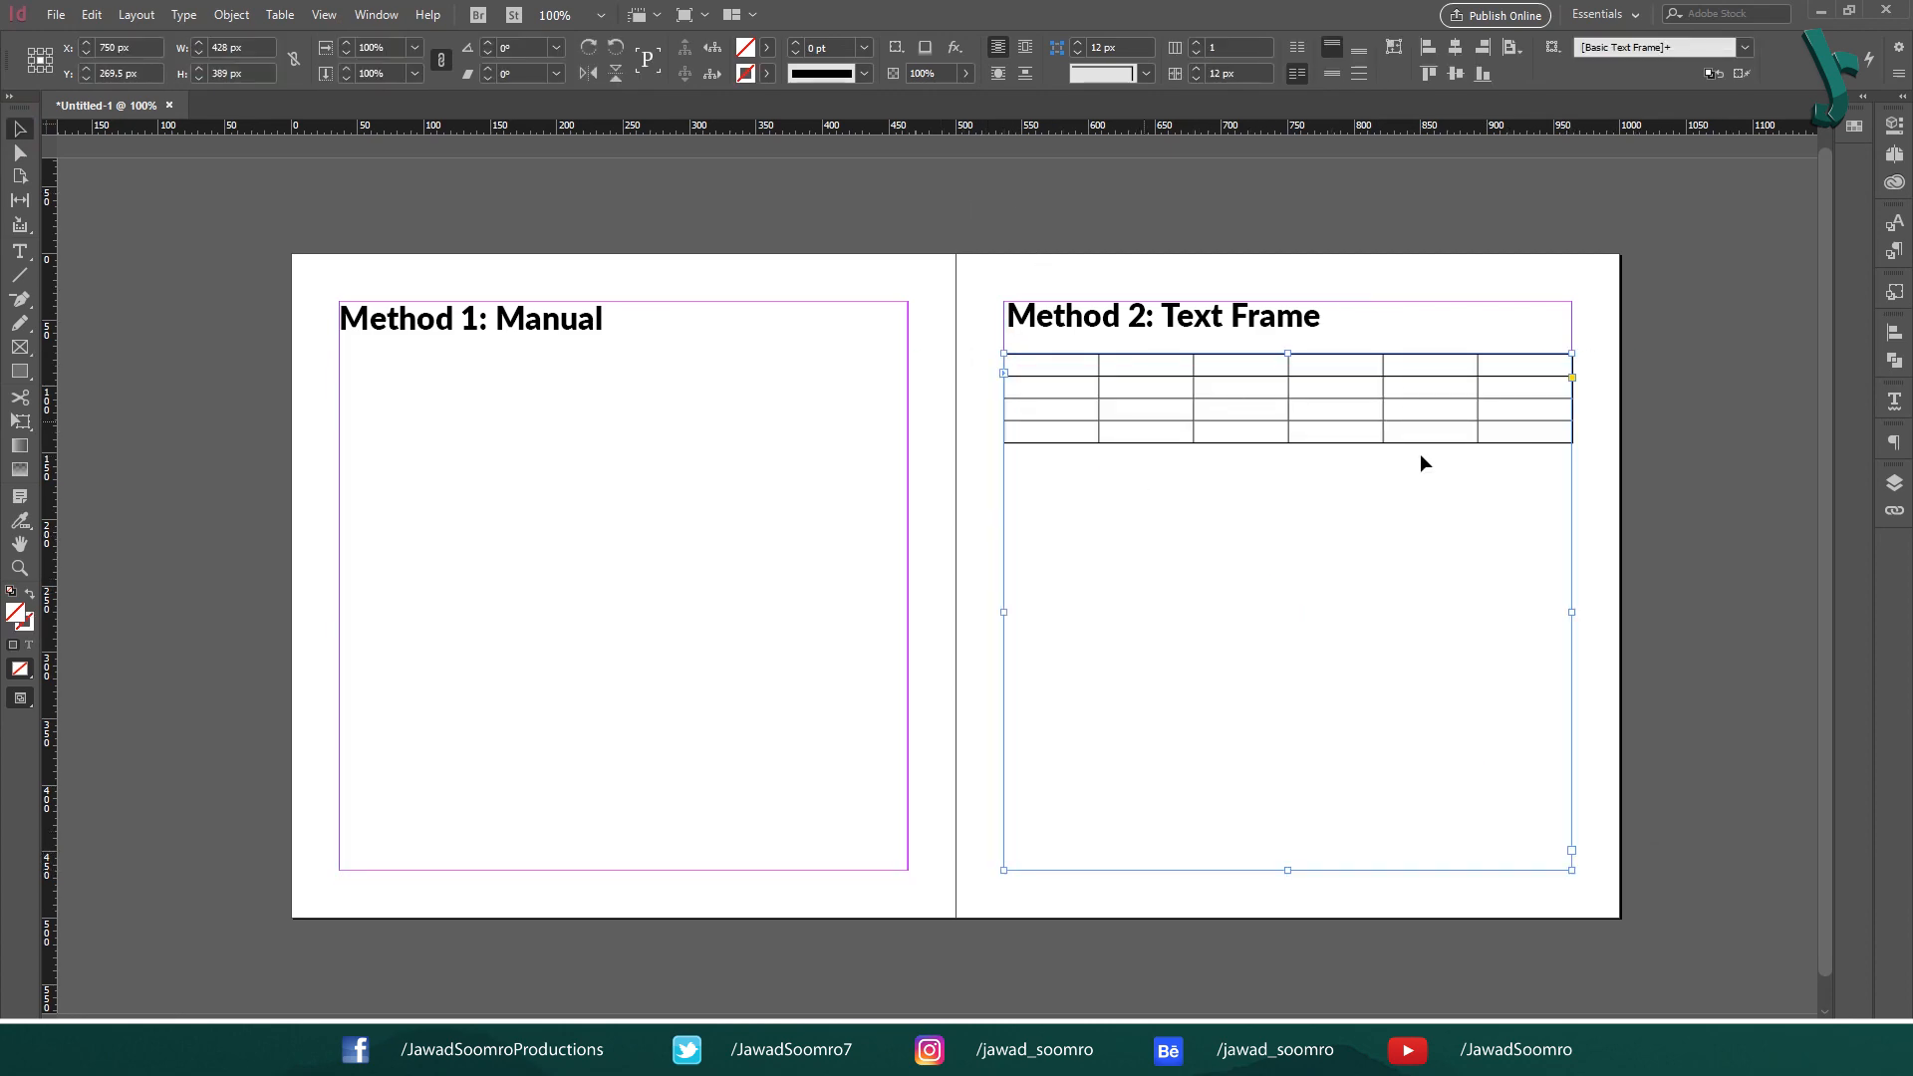
- Delete blank lines to split the table across both threaded frames, and select the cells of its two parts
double_click(616, 811)
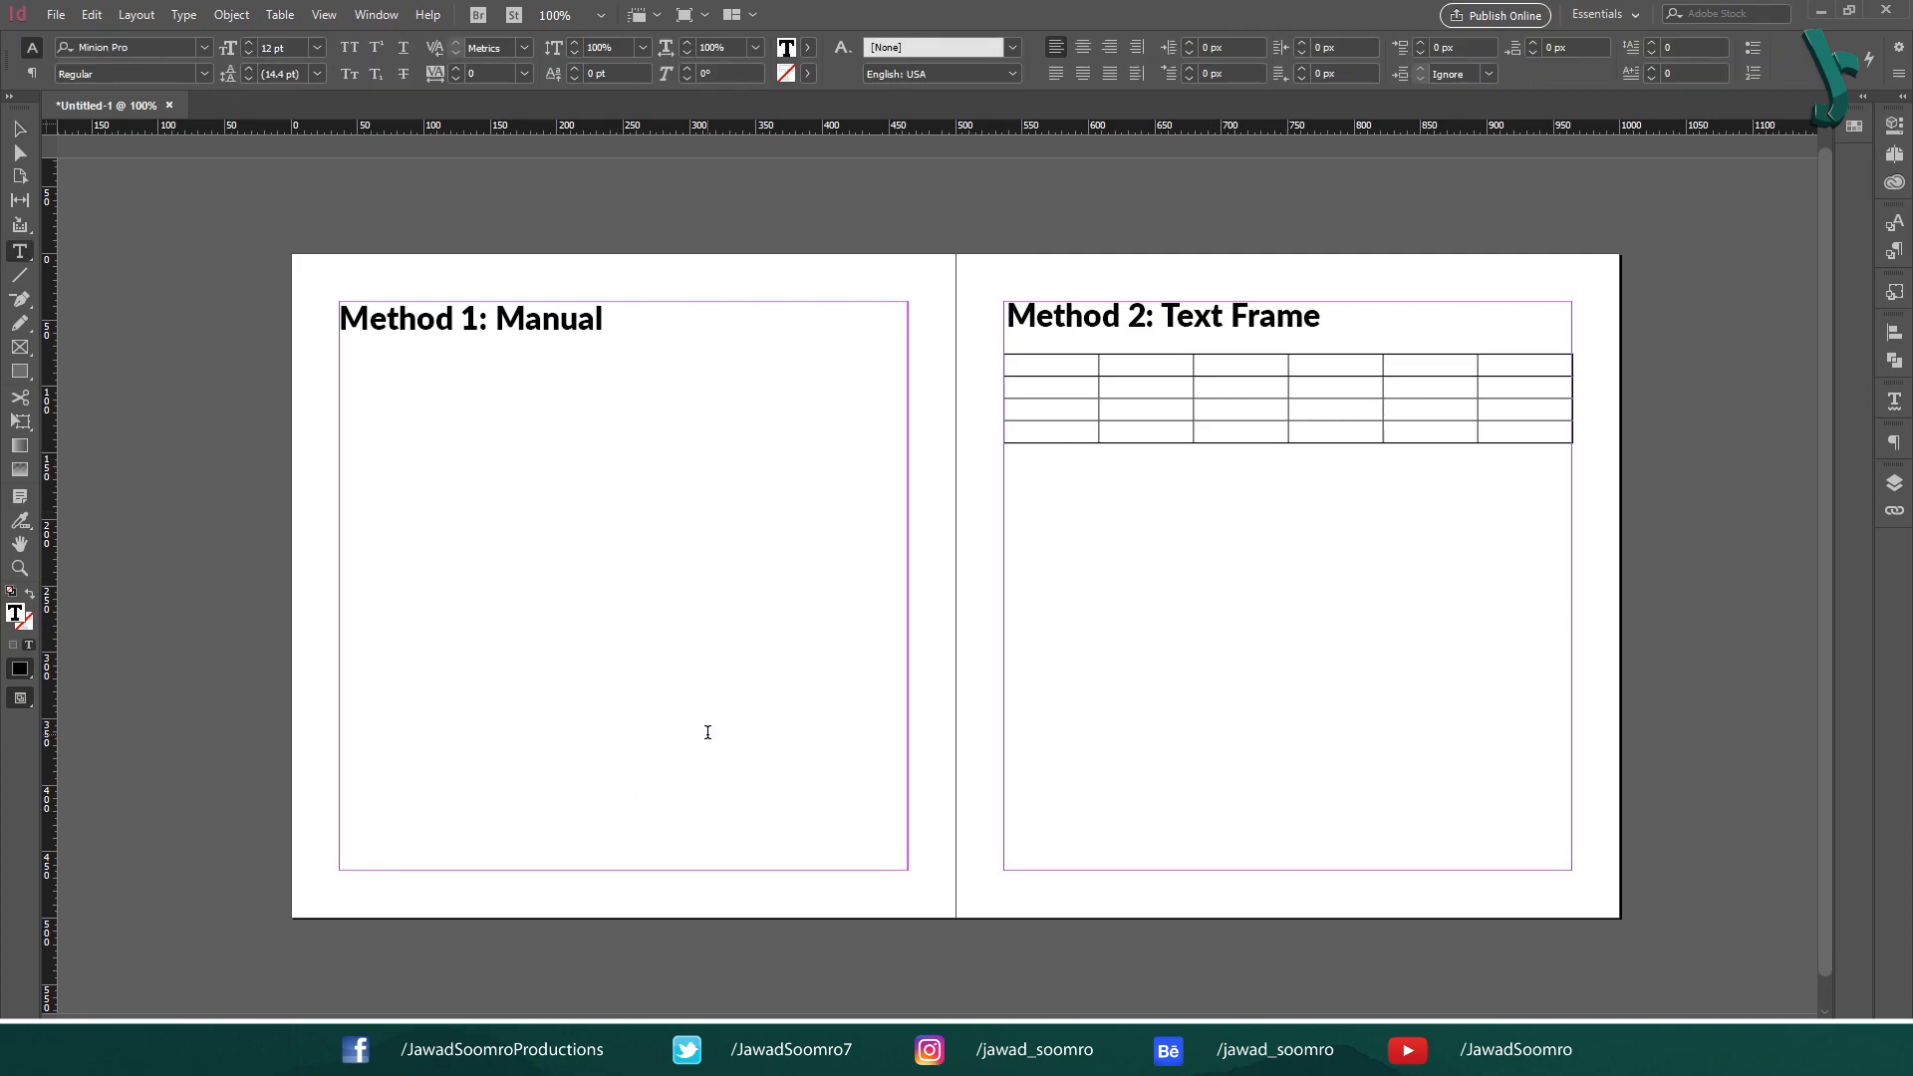
key("Delete")
key("Delete")
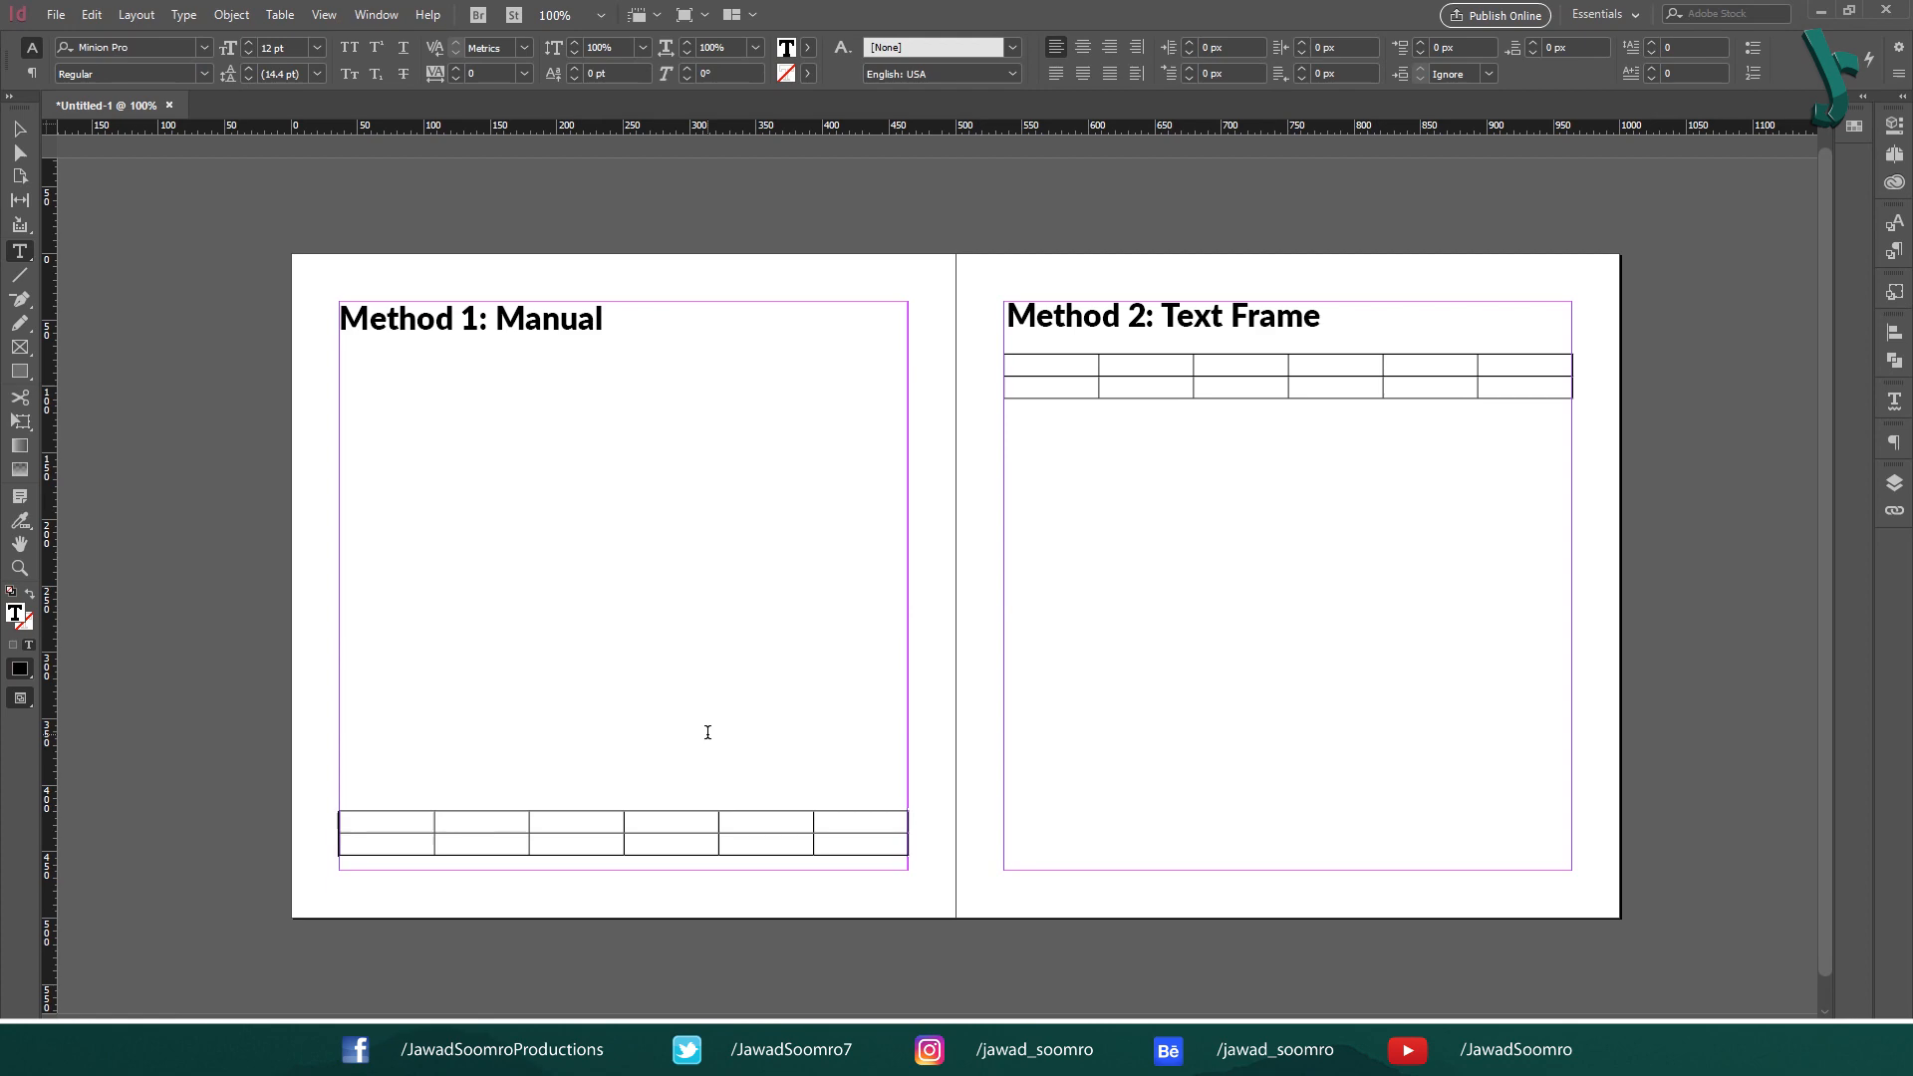
left_click_drag(378, 835, 871, 827)
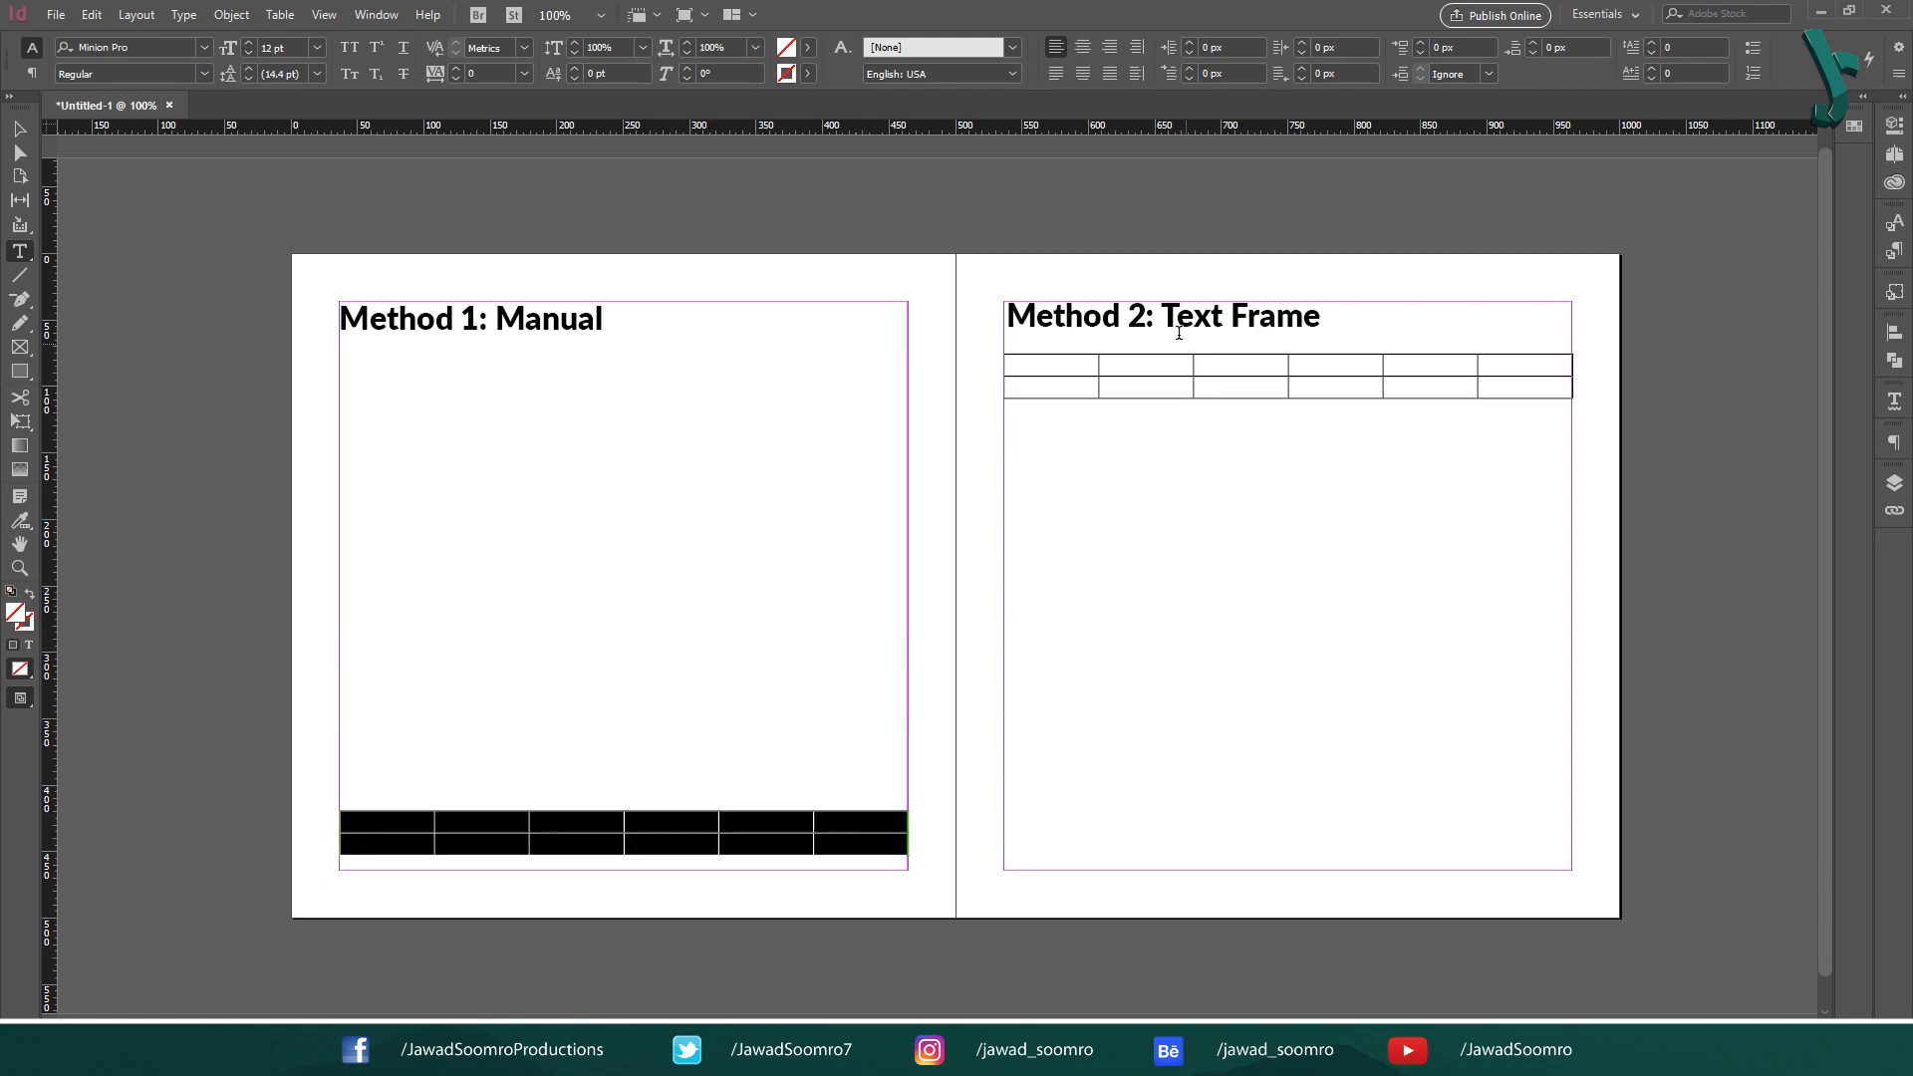
left_click_drag(1059, 367, 1564, 396)
- Add blank lines before the table so that all its rows flow into the Method 2 frame
left_click(637, 751)
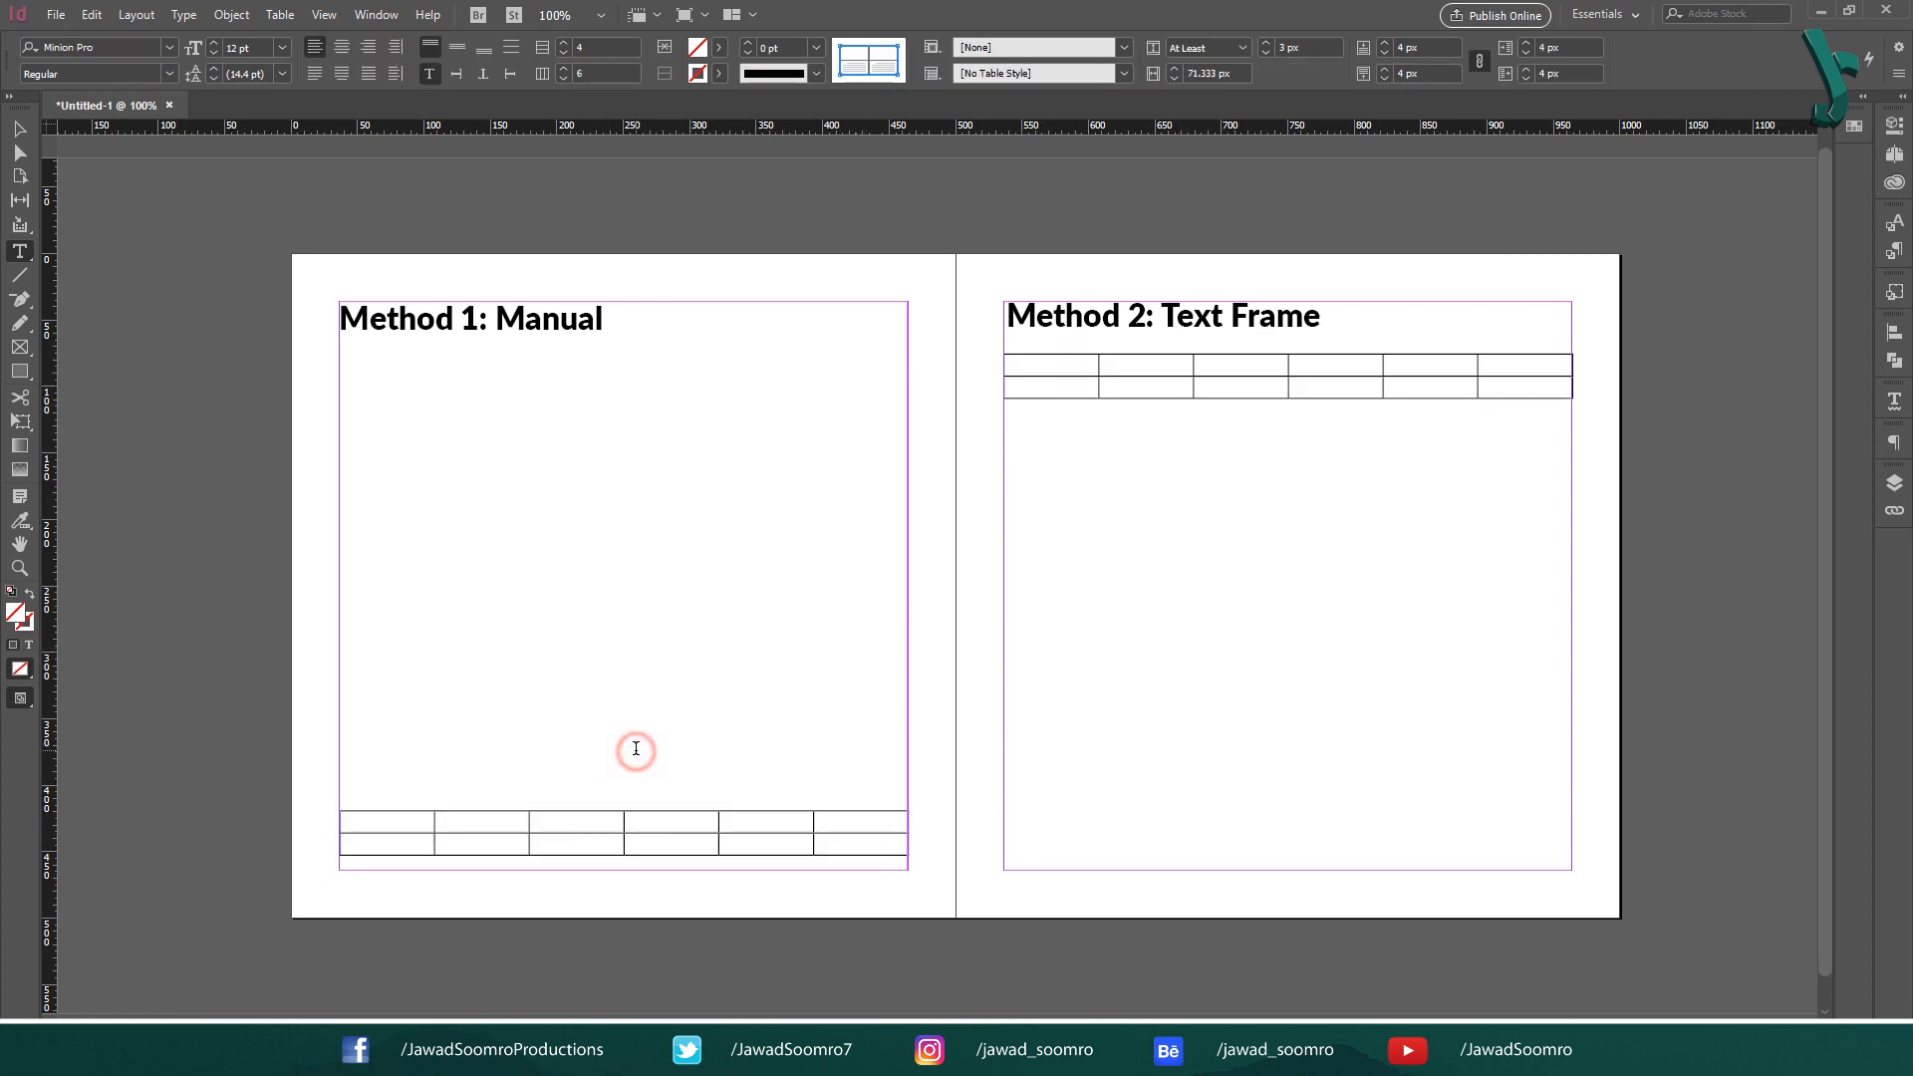
key("Delete")
key("Delete")
key("Return")
key("Return")
key("Return")
key("Return")
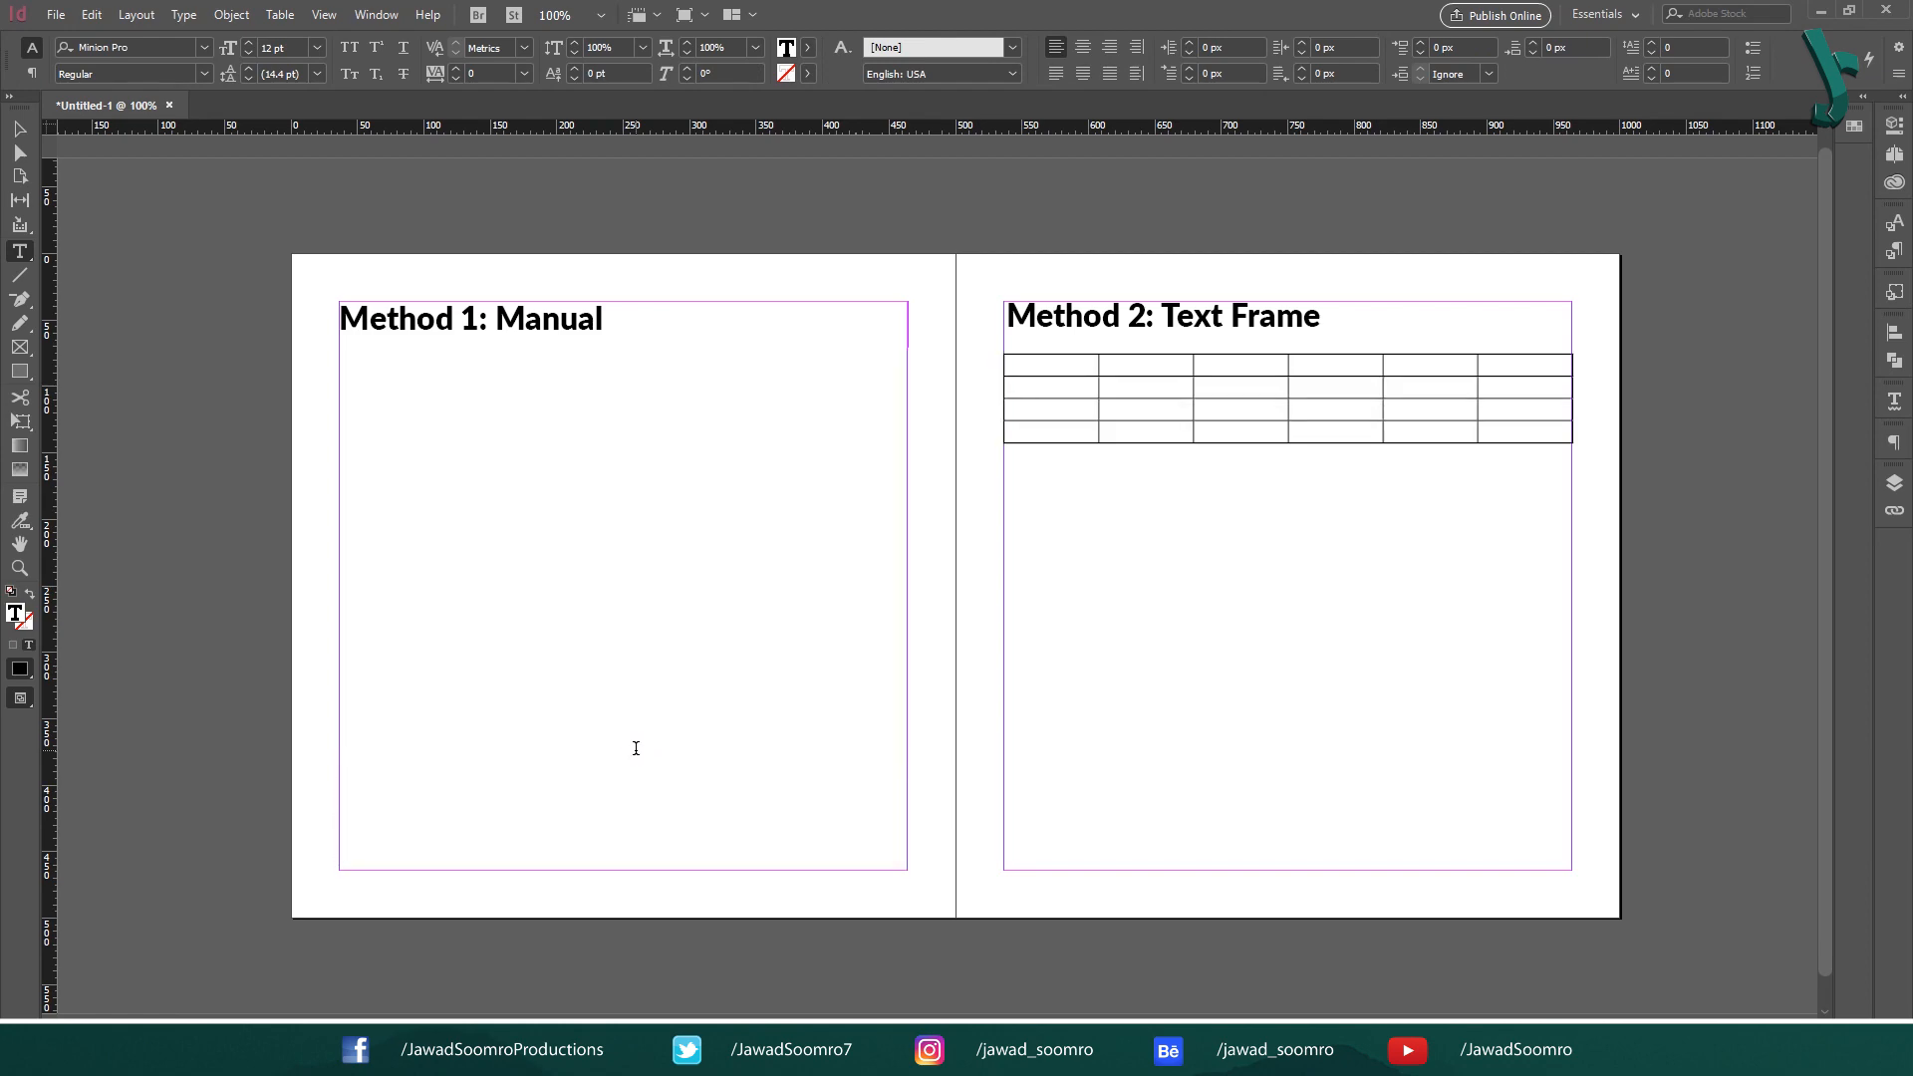
- Delete the blank lines before the table to bring all its rows back into the Method 1 frame
left_click(464, 419)
key("Delete")
key("Delete")
key("Delete")
key("Delete")
key("Delete")
key("Delete")
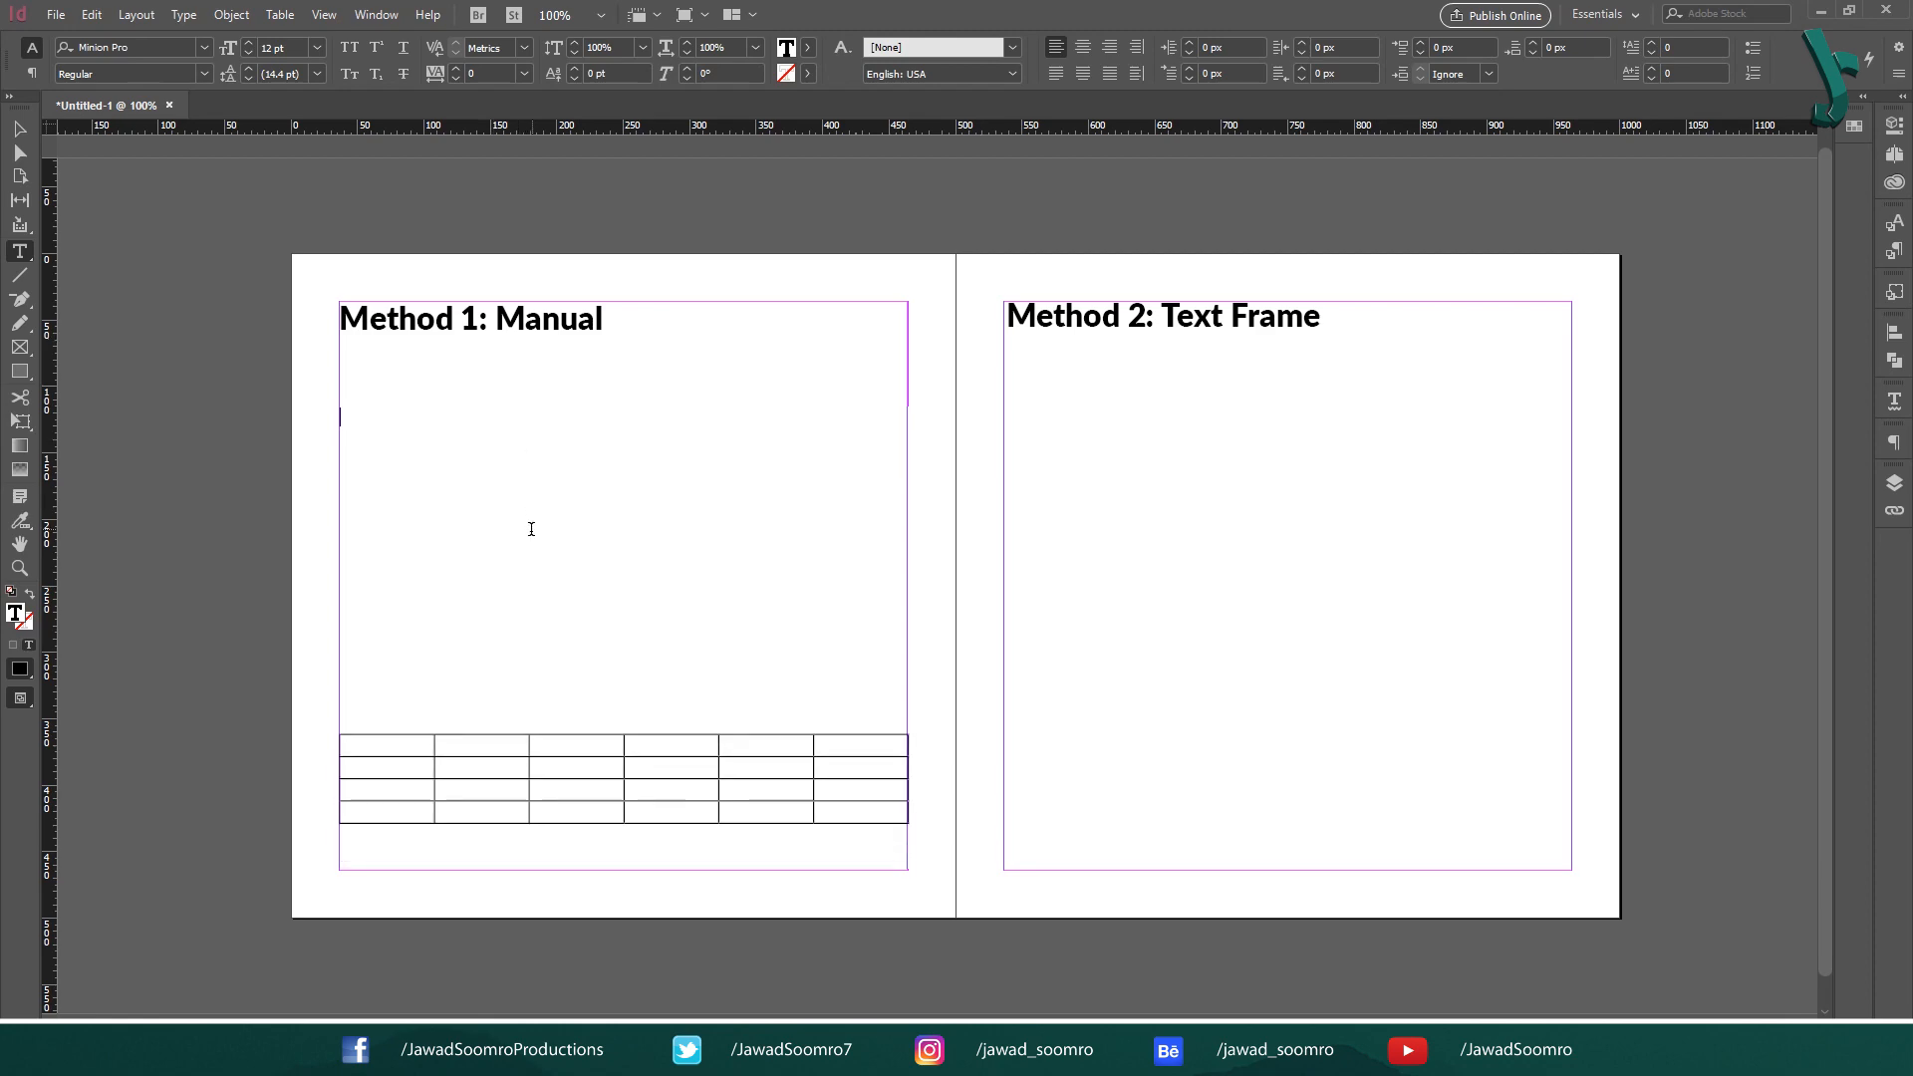
key("Delete")
key("Delete")
key("Delete")
key("Delete")
key("Delete")
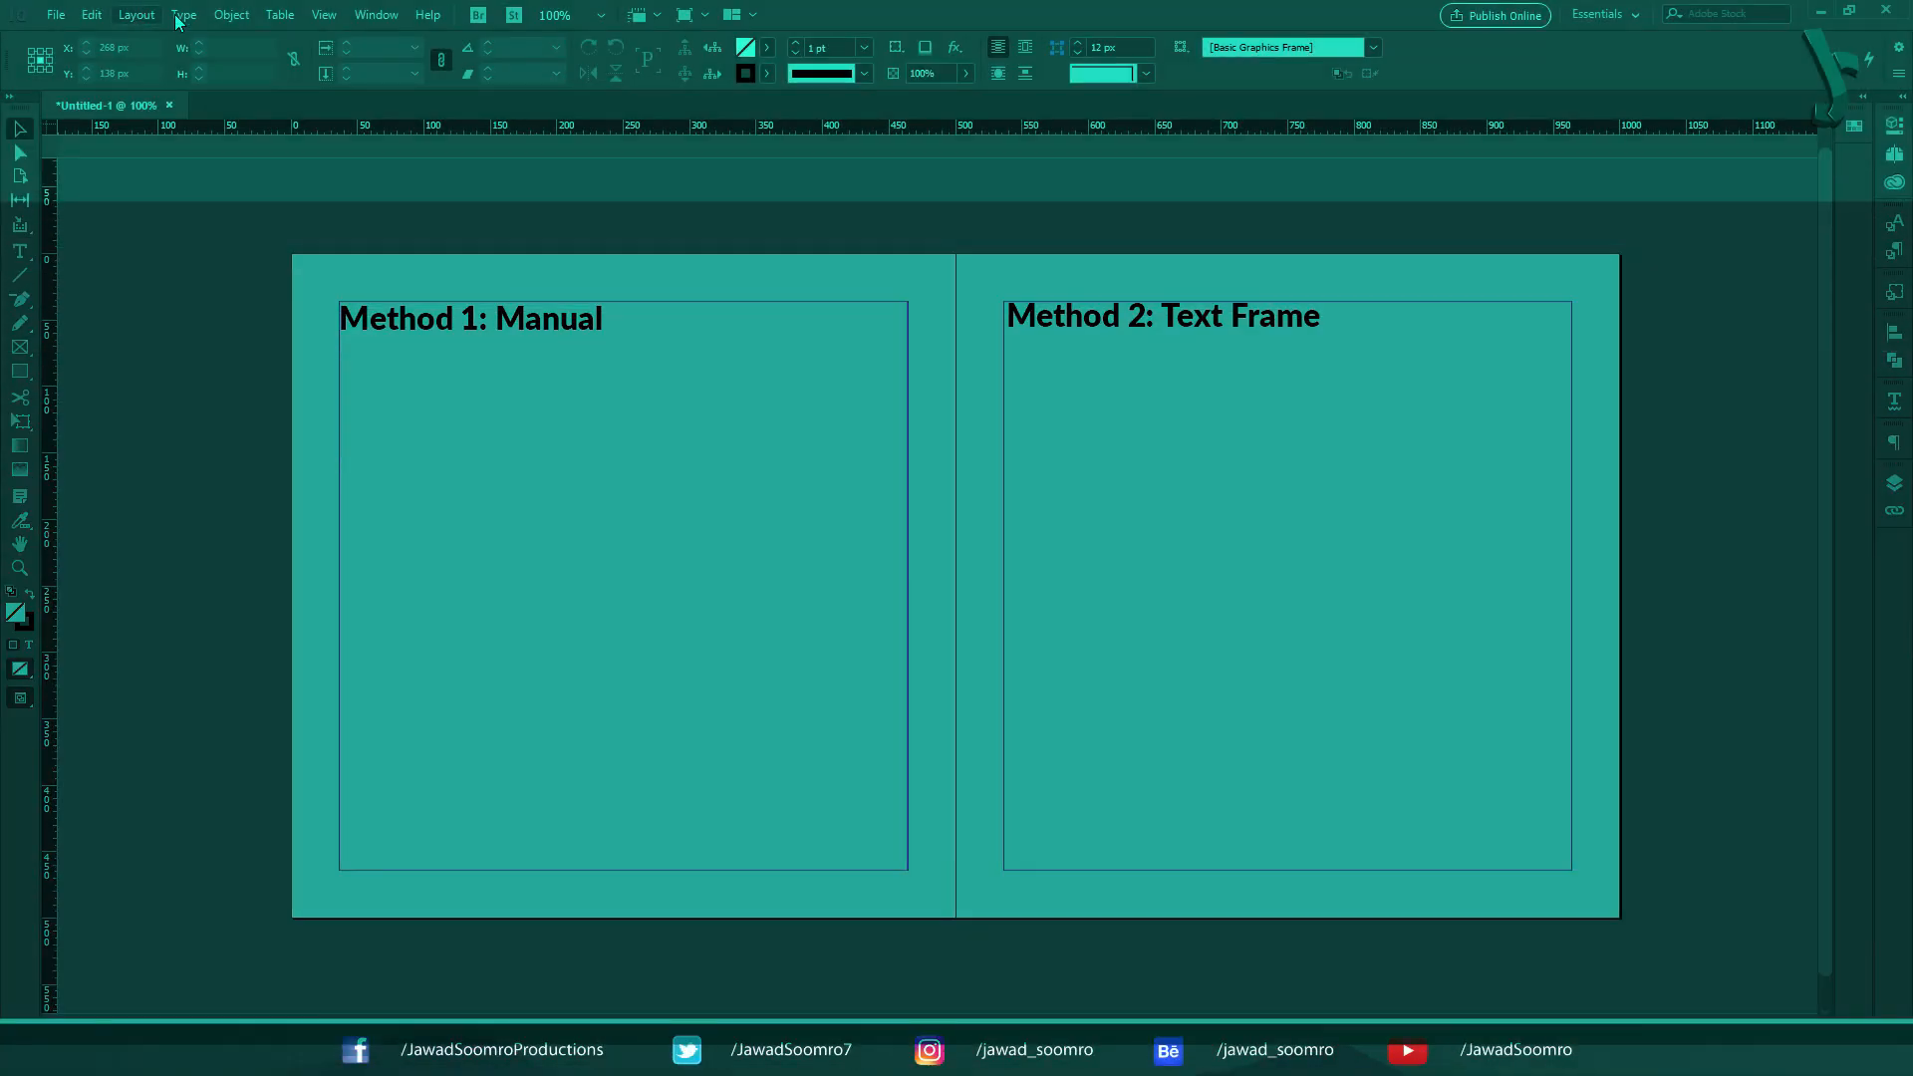
- Create a table with 3 body rows, 4 columns and 1 header row, filling the area beneath the Method 1: Manual heading
left_click(280, 15)
left_click(309, 35)
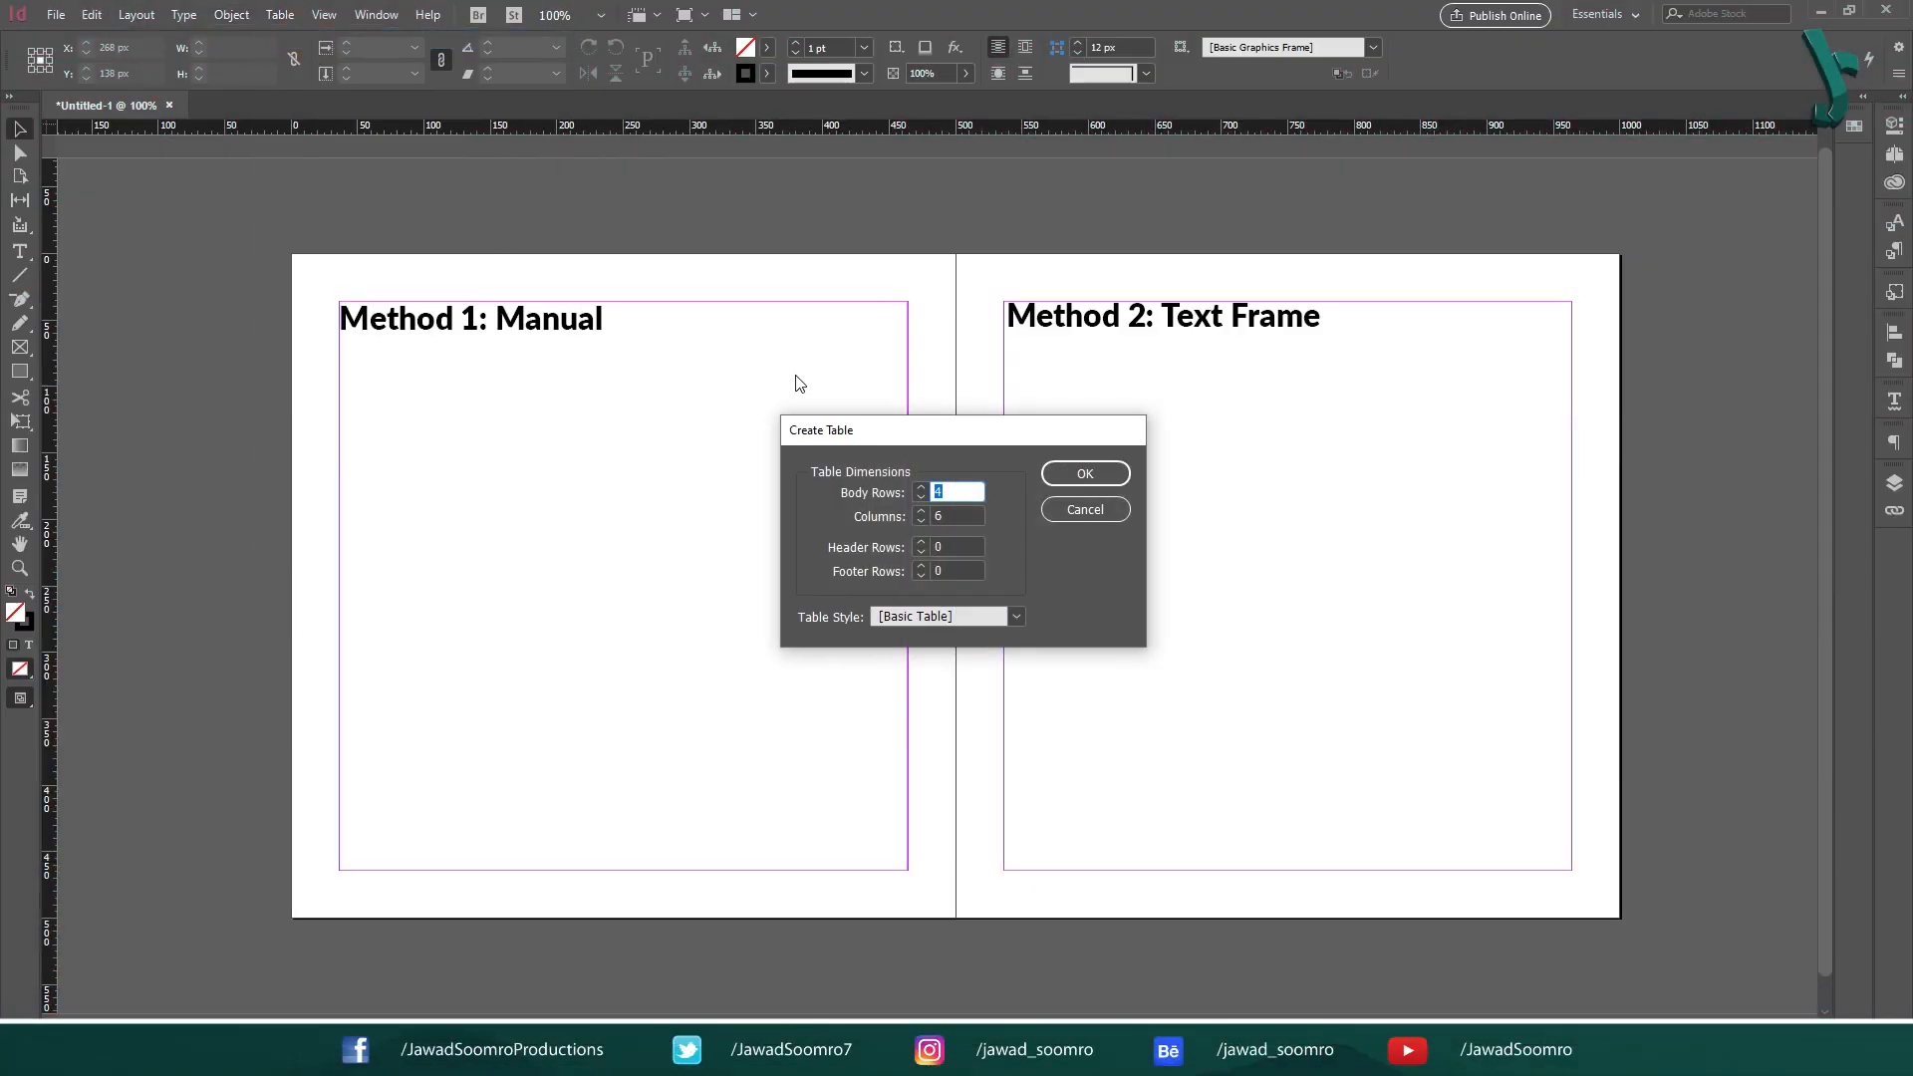
left_click(921, 497)
key("Tab")
type("4")
left_click(938, 546)
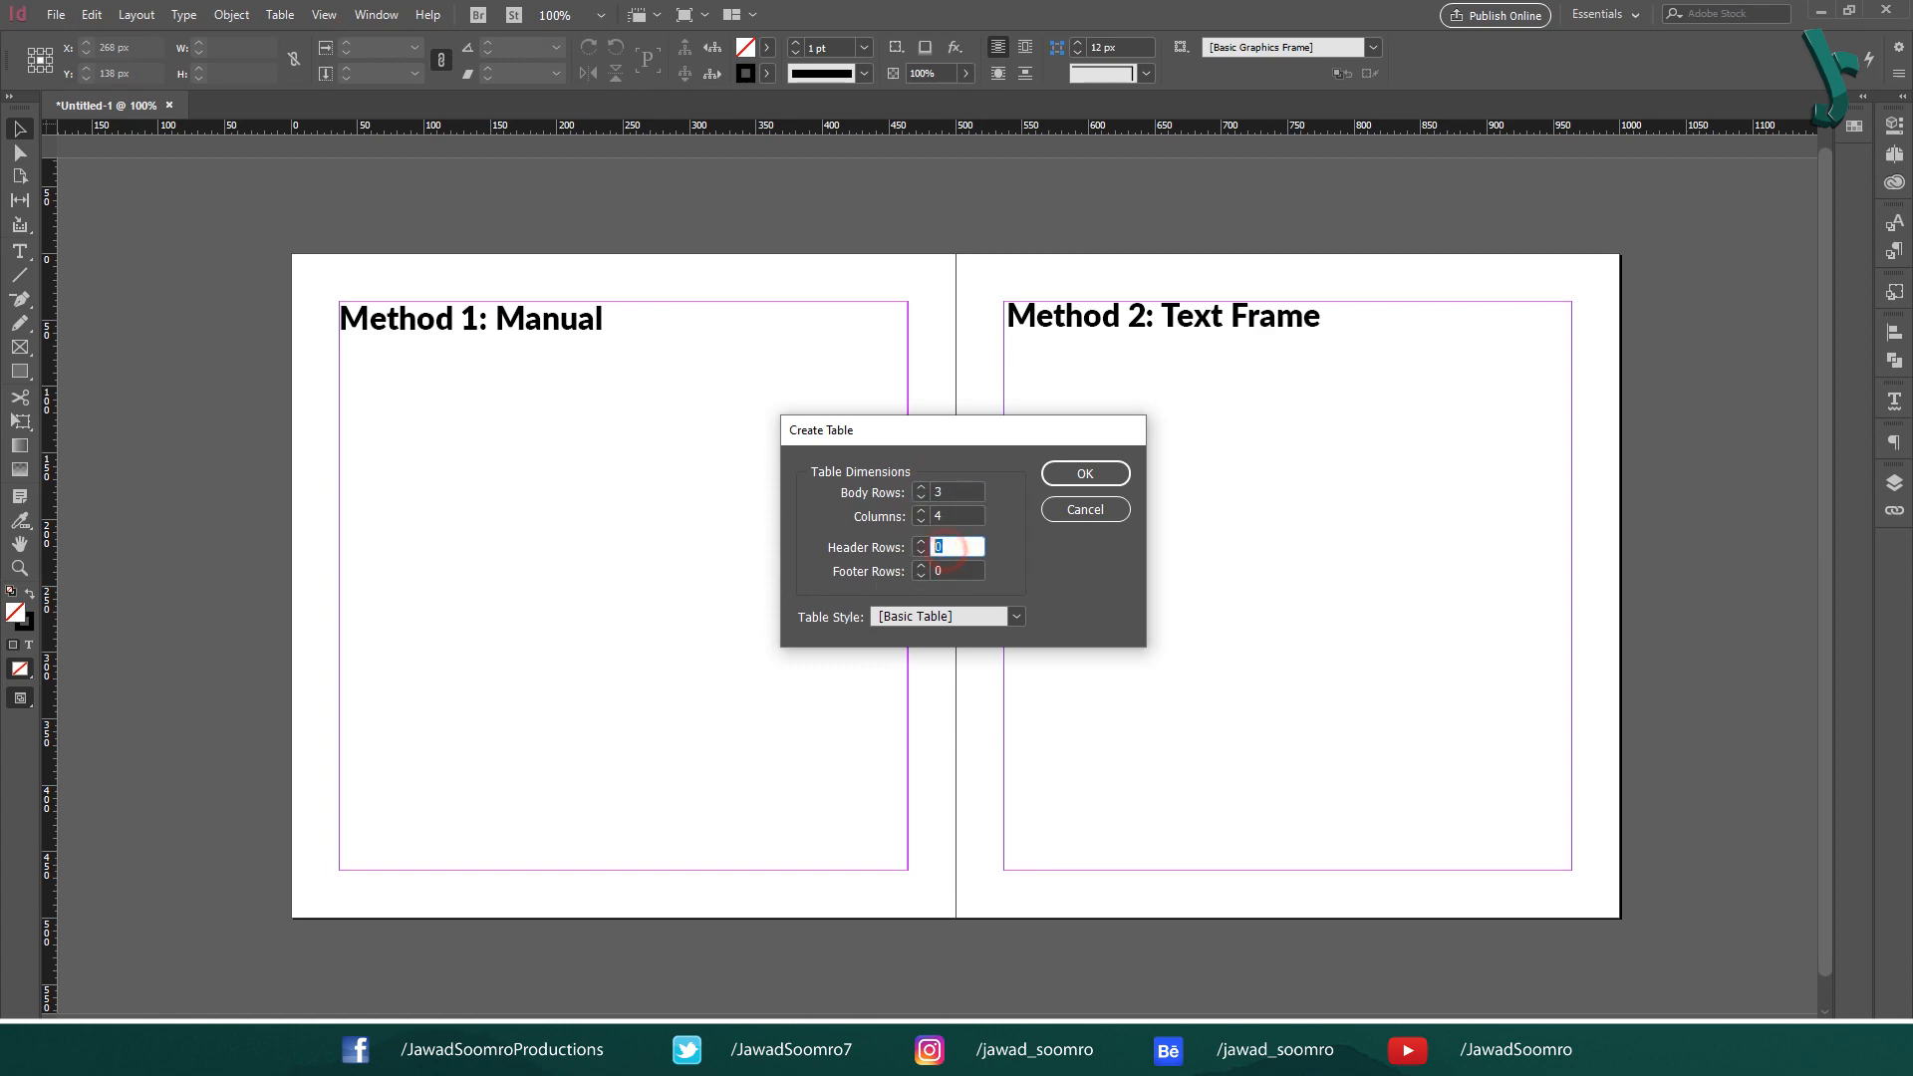
left_click(1101, 474)
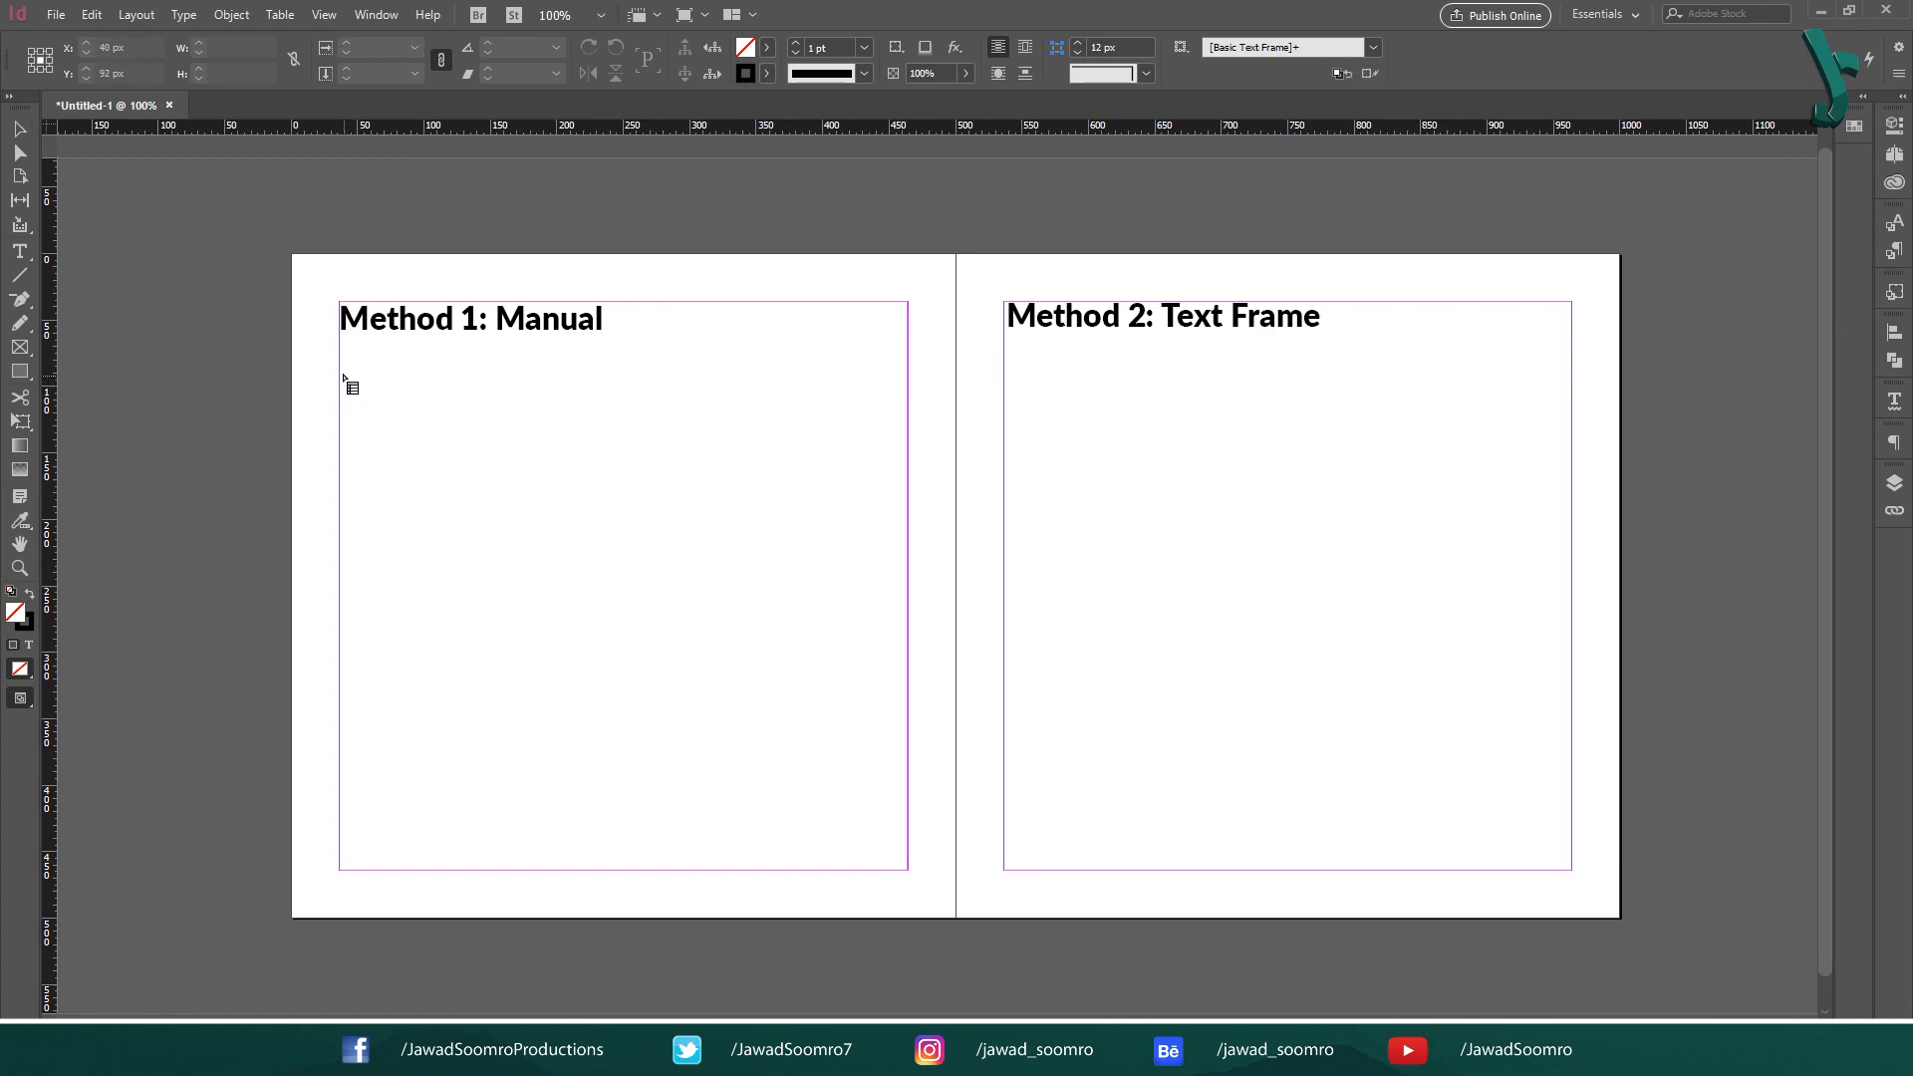
left_click_drag(339, 368, 909, 849)
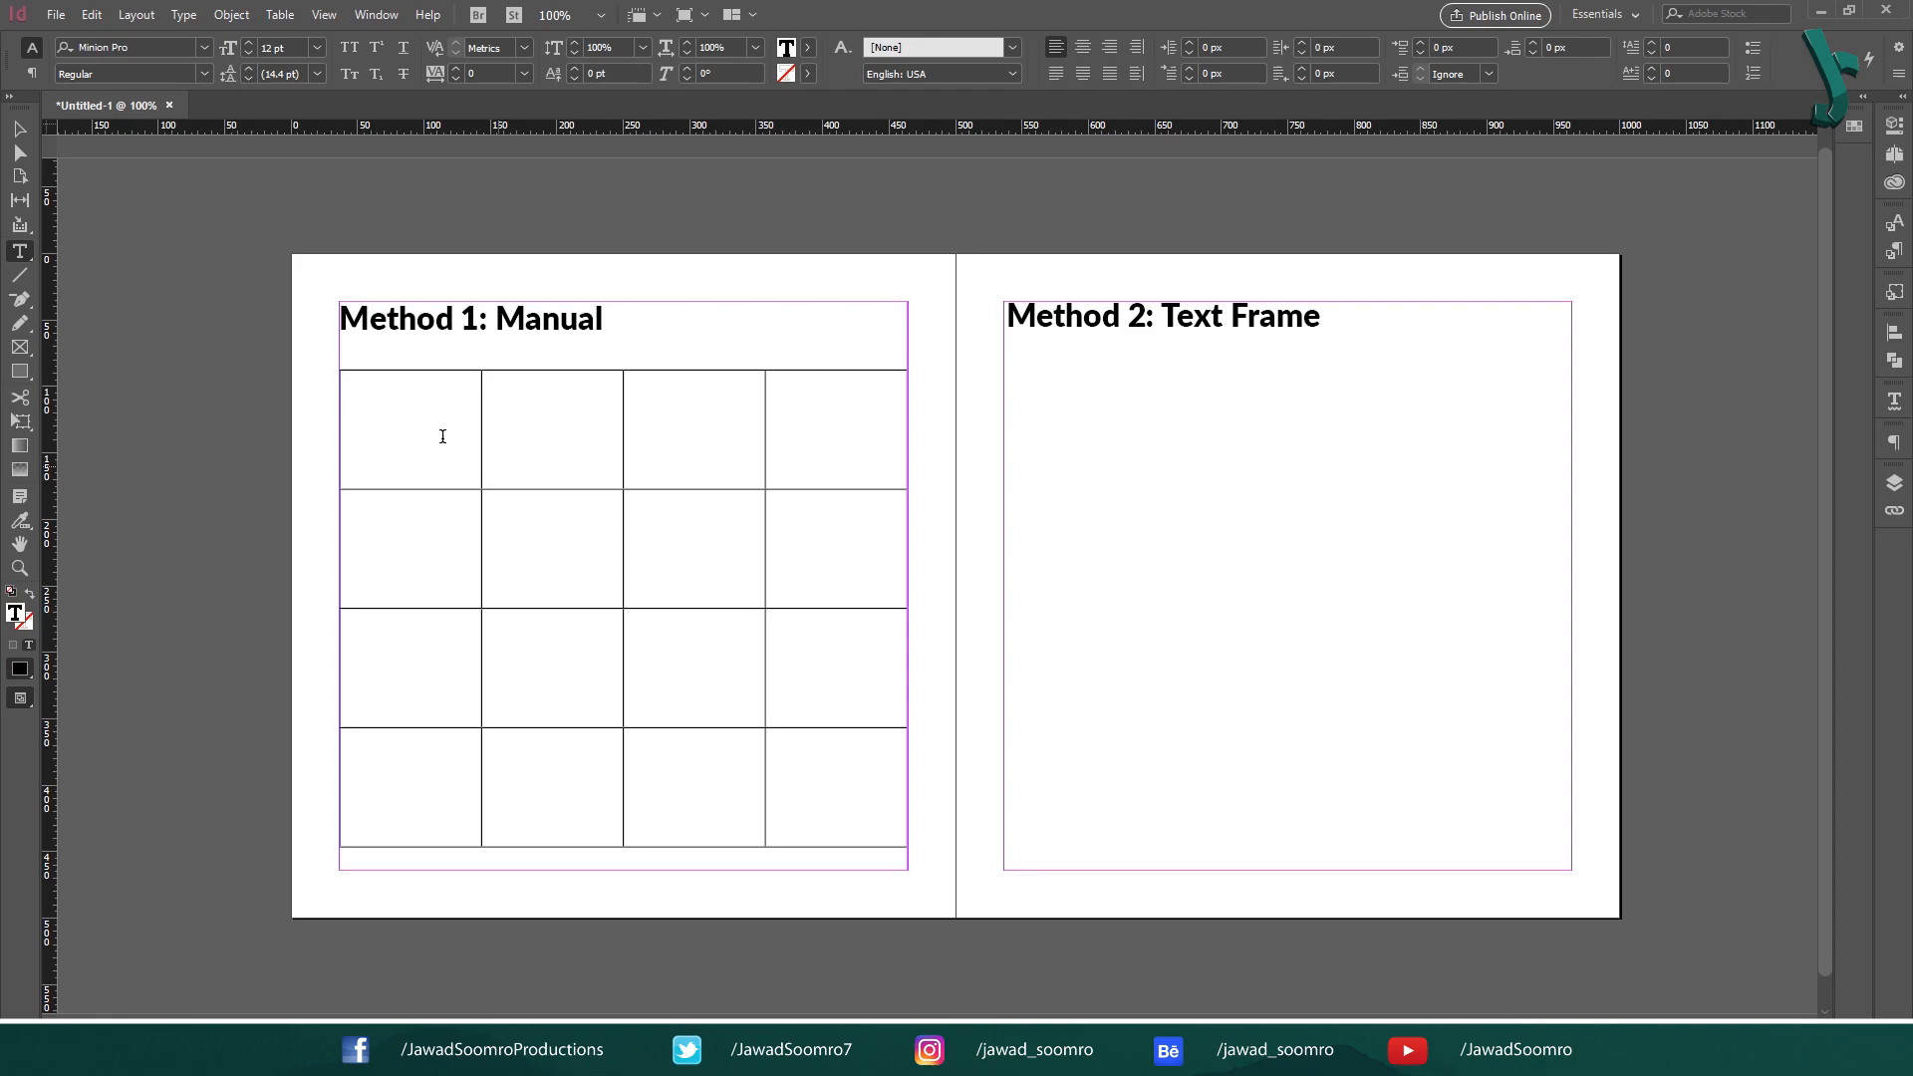
- Reduce the height of the table's first row and narrow its second and fourth columns
left_click_drag(452, 489, 447, 432)
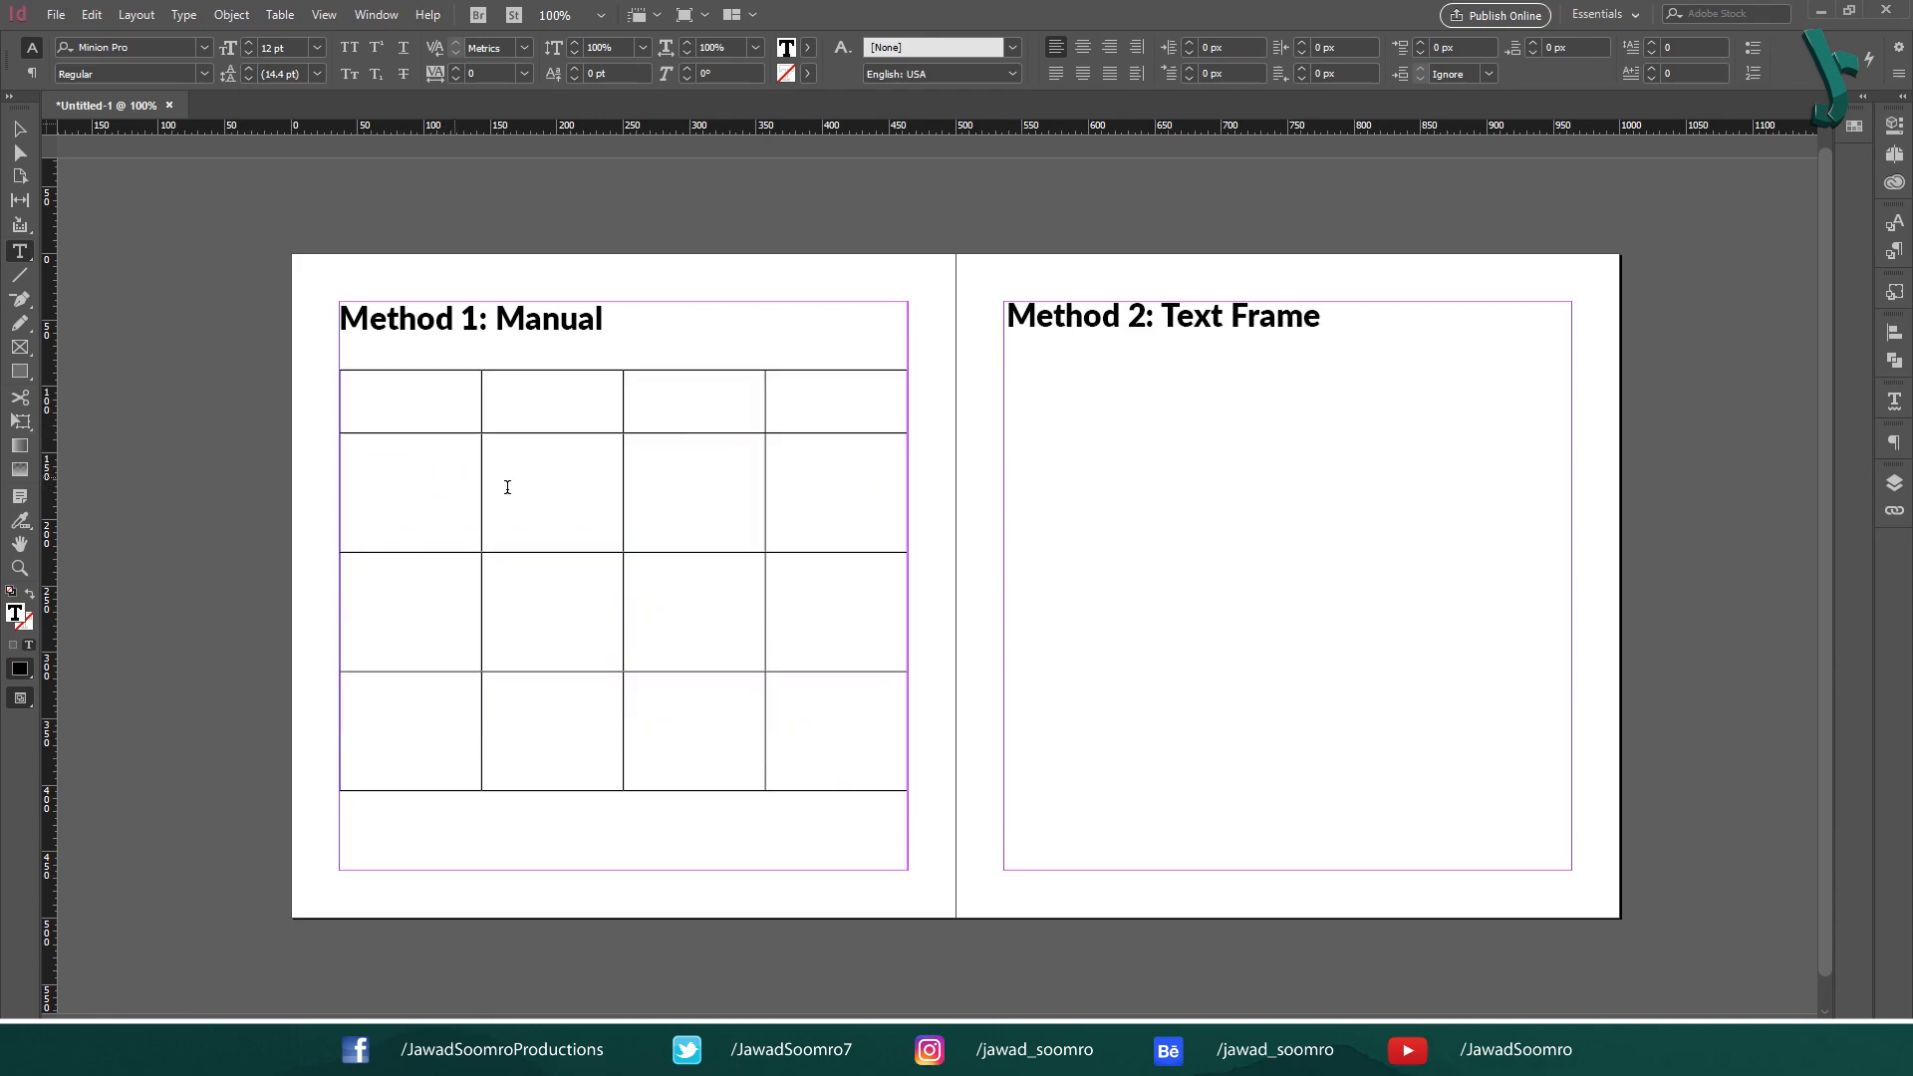
left_click_drag(622, 402, 539, 402)
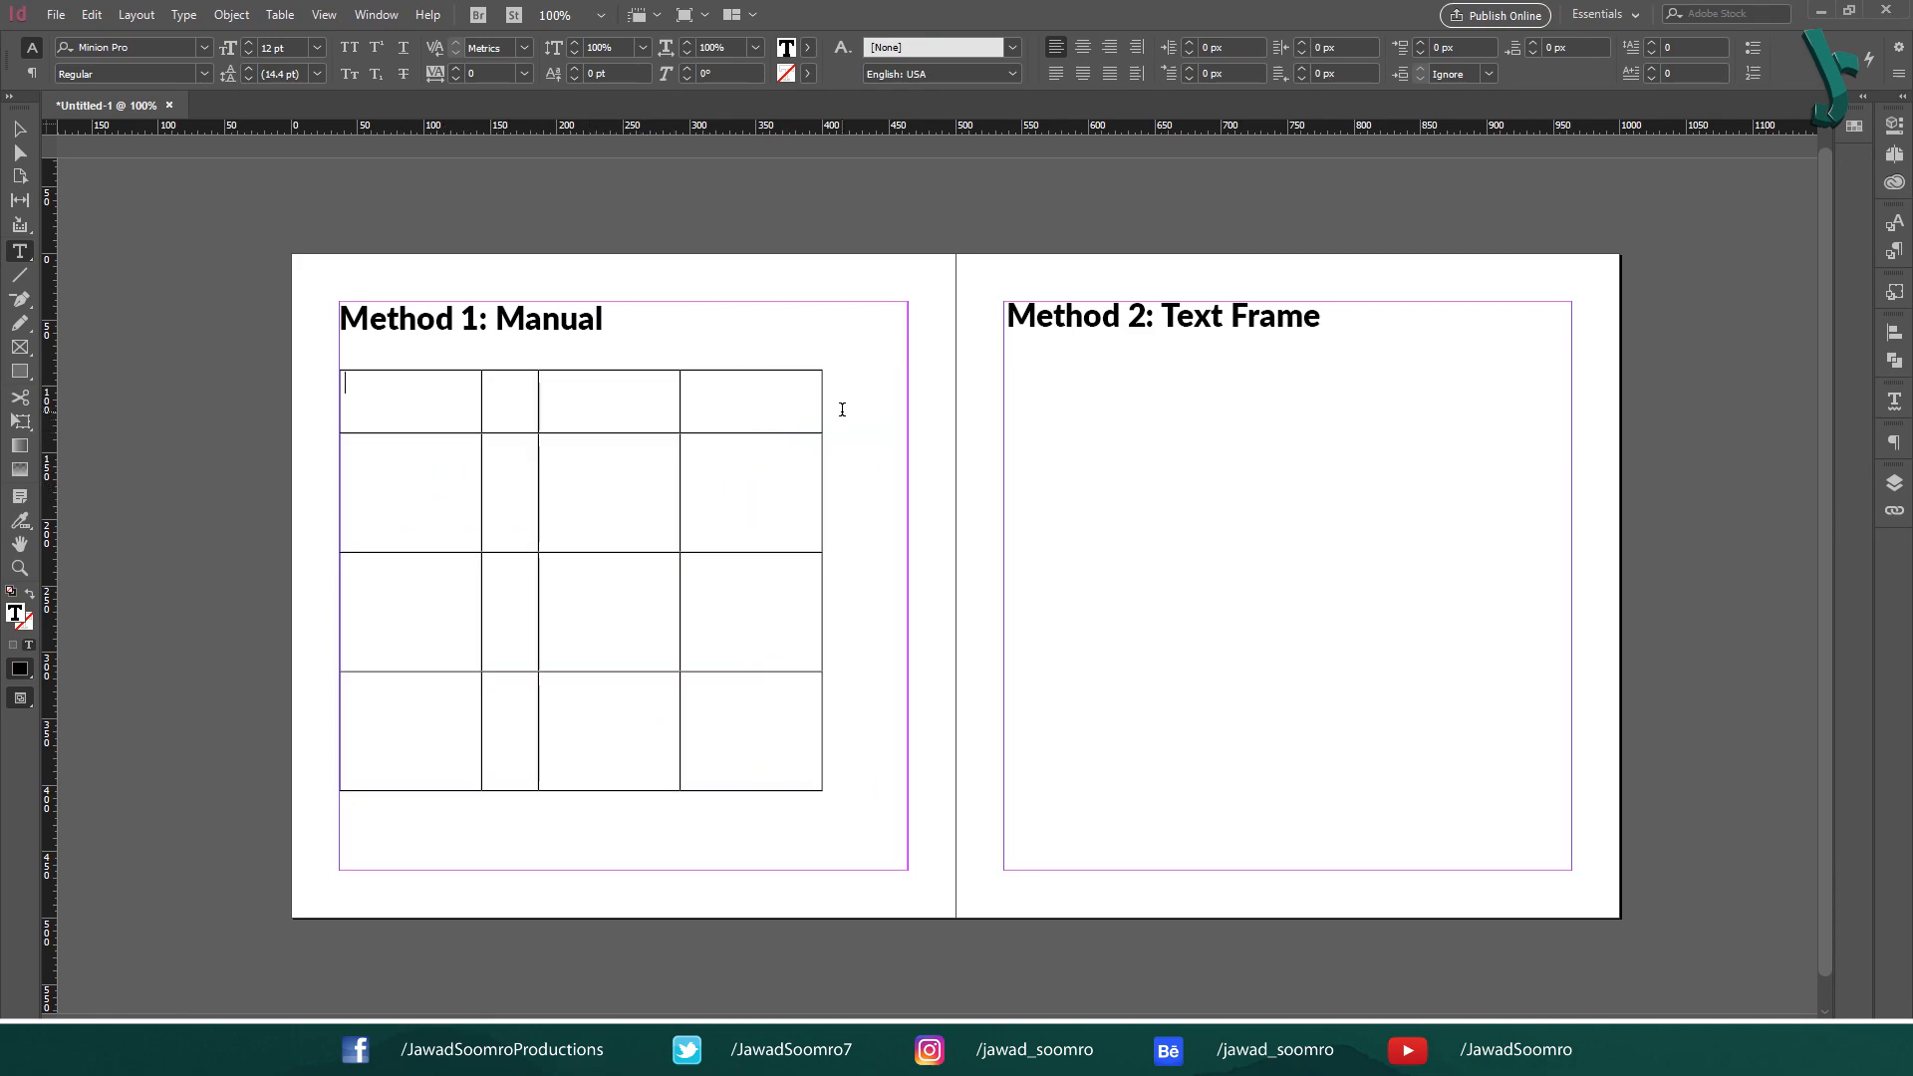
left_click_drag(820, 401, 750, 403)
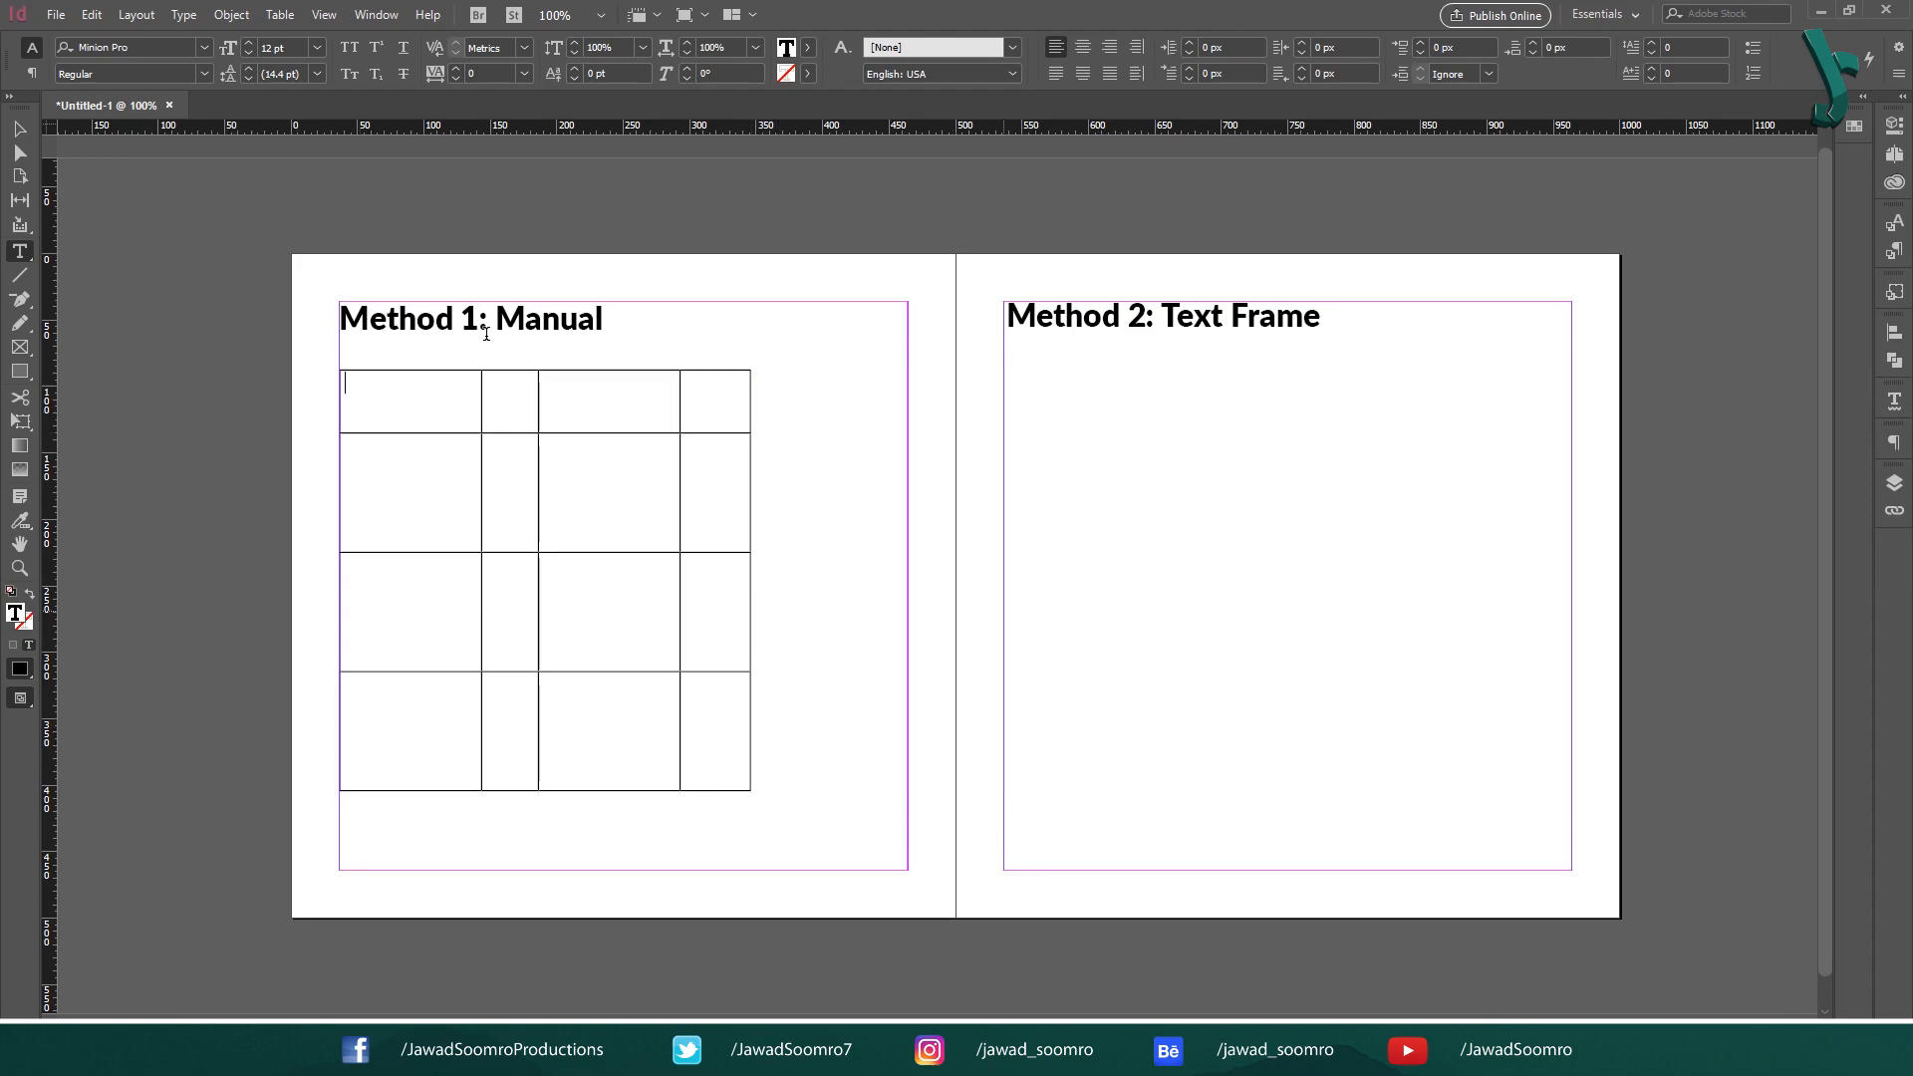
- Undo the row and column resizing of the Method 1 table
key("Escape")
key("ctrl+z")
key("ctrl+z")
key("ctrl+z")
key("ctrl+z")
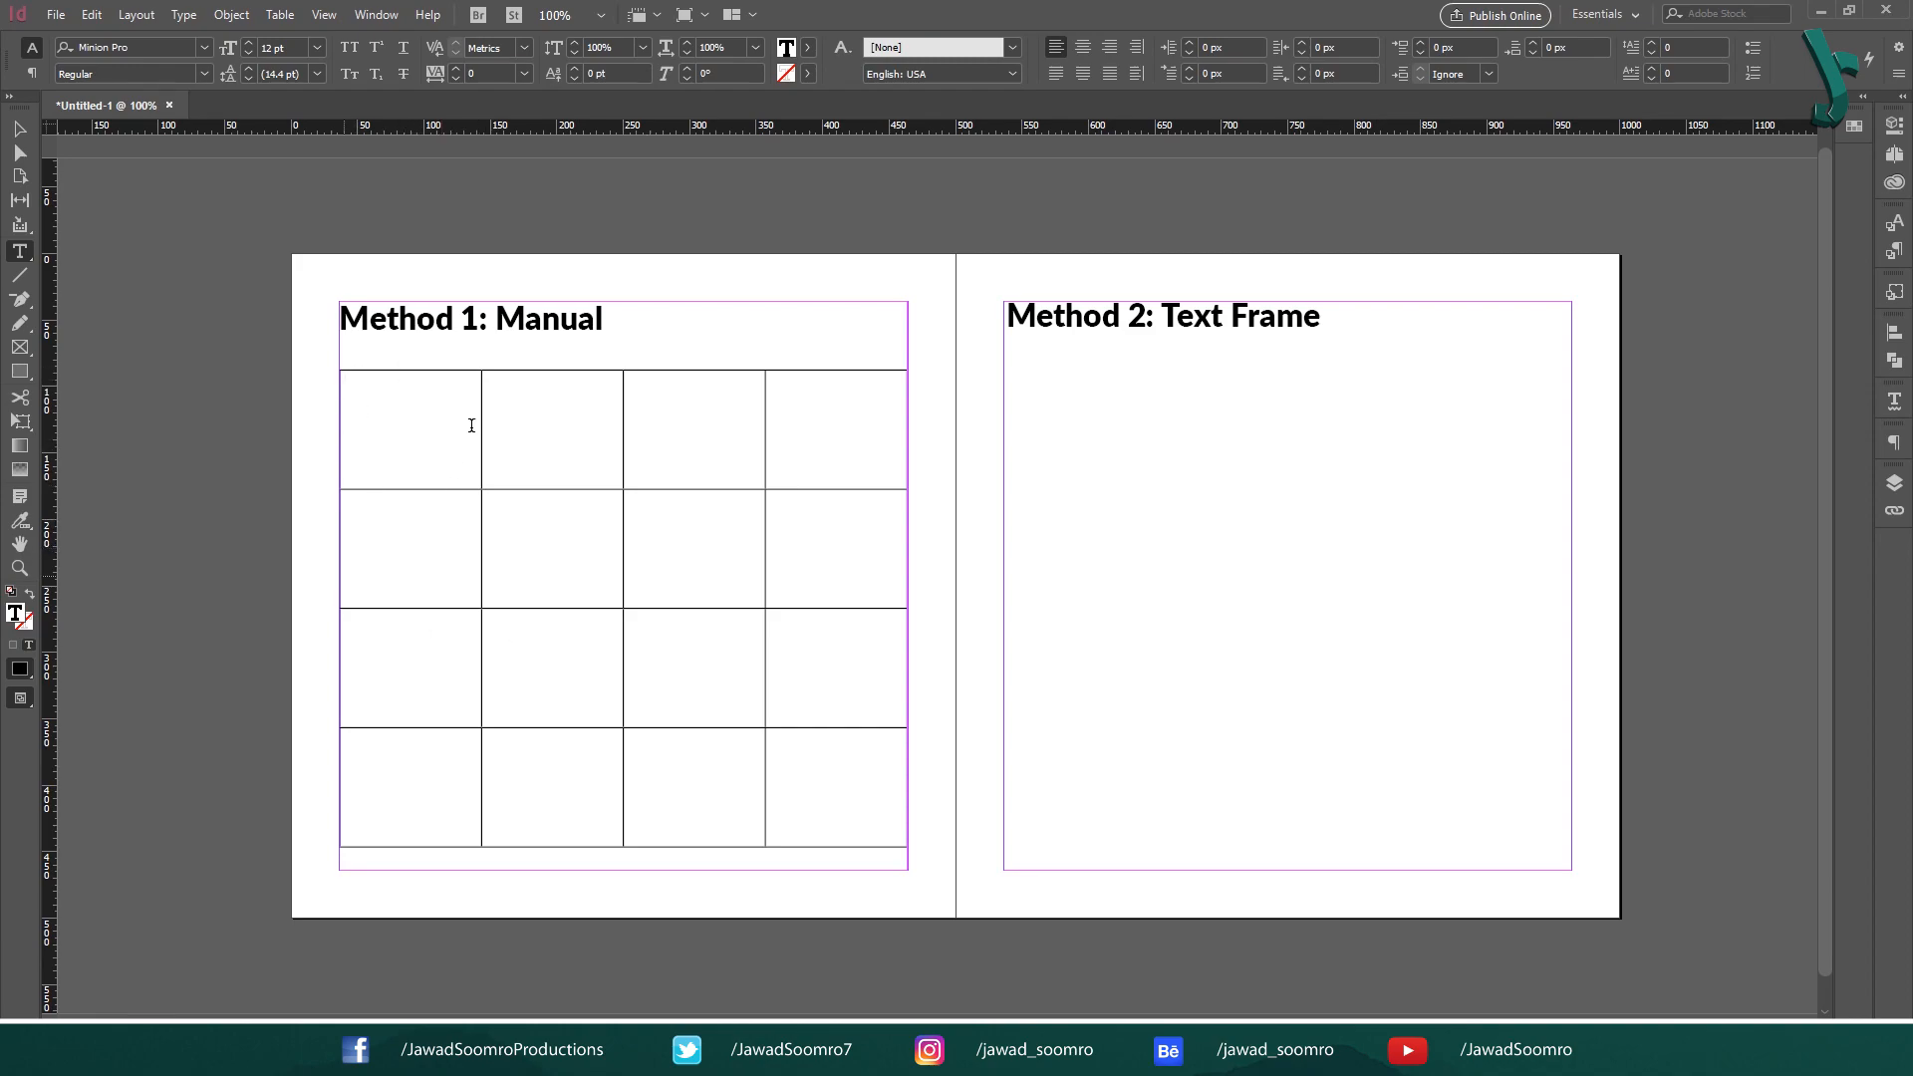
- Fill the header row with Feature, Product A, Product B and Product C
type("Feature")
left_click(521, 404)
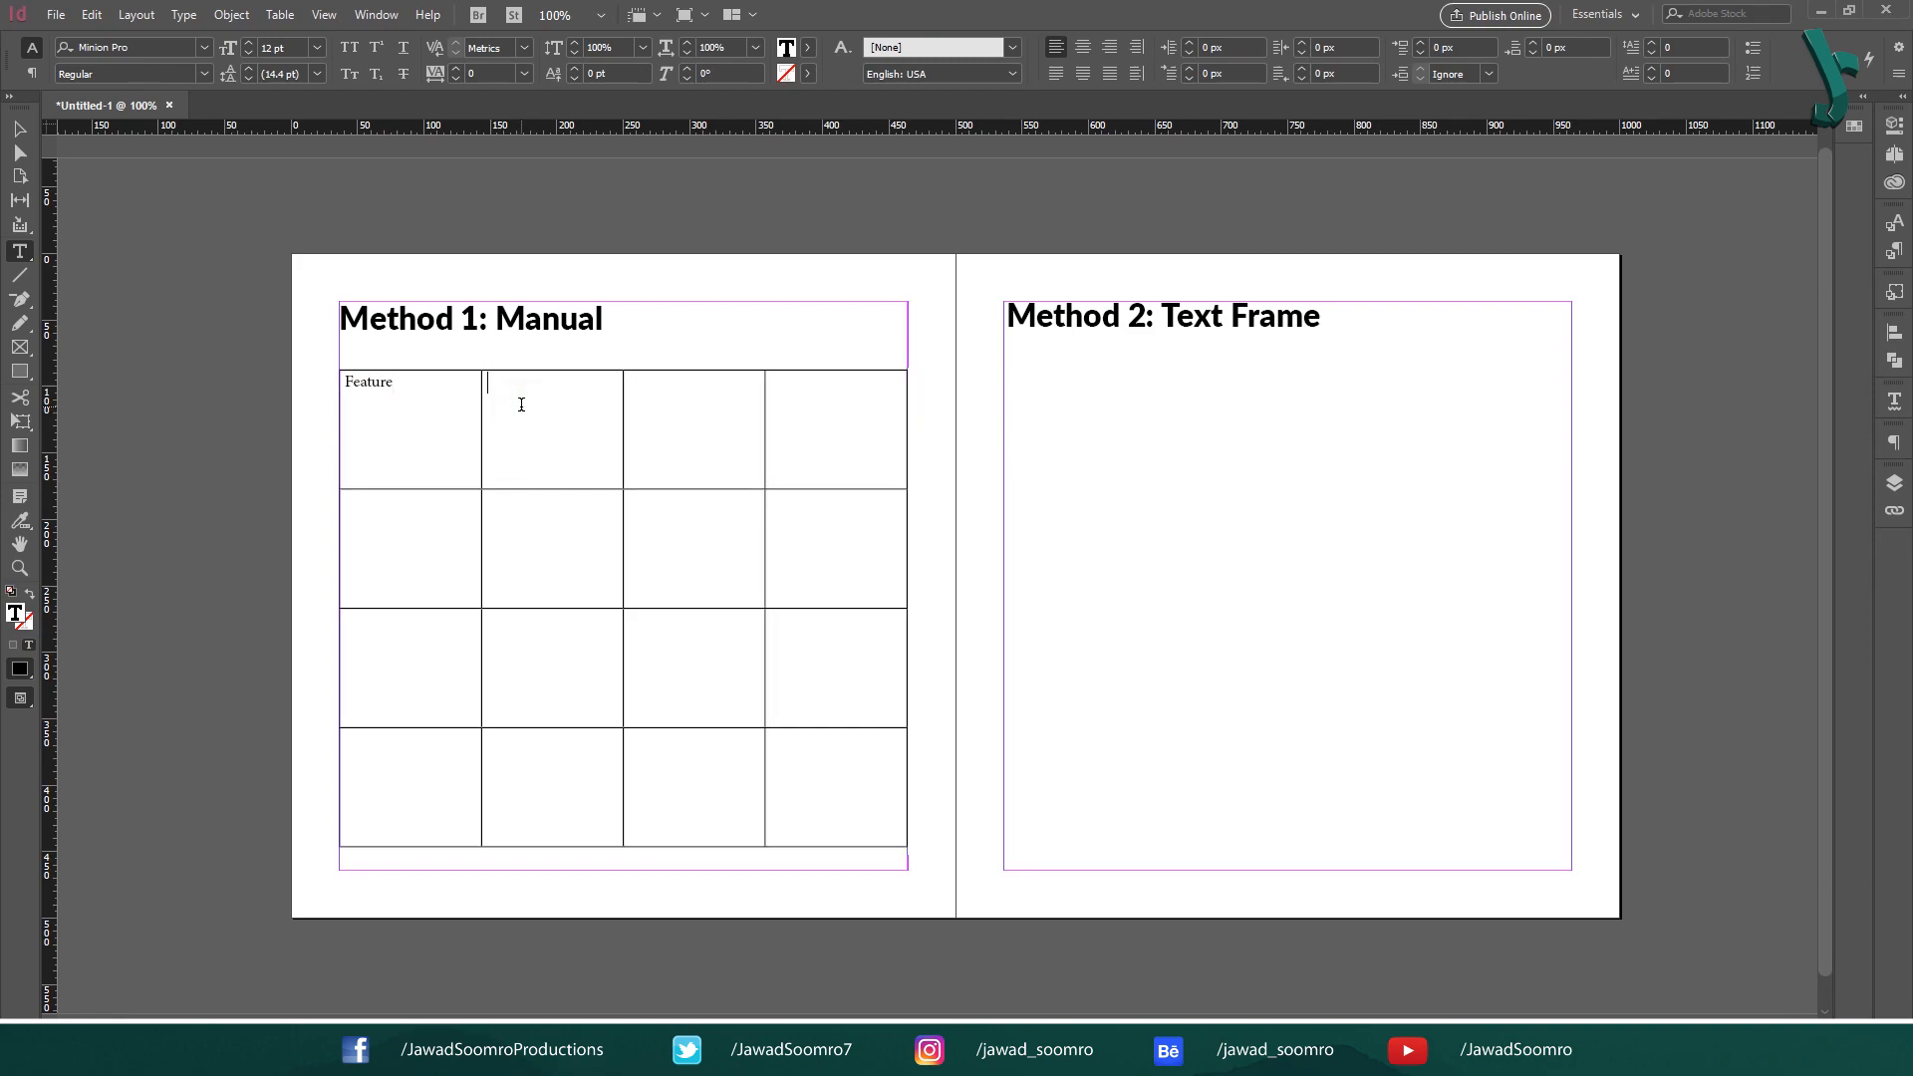
type("Product A")
key("Tab")
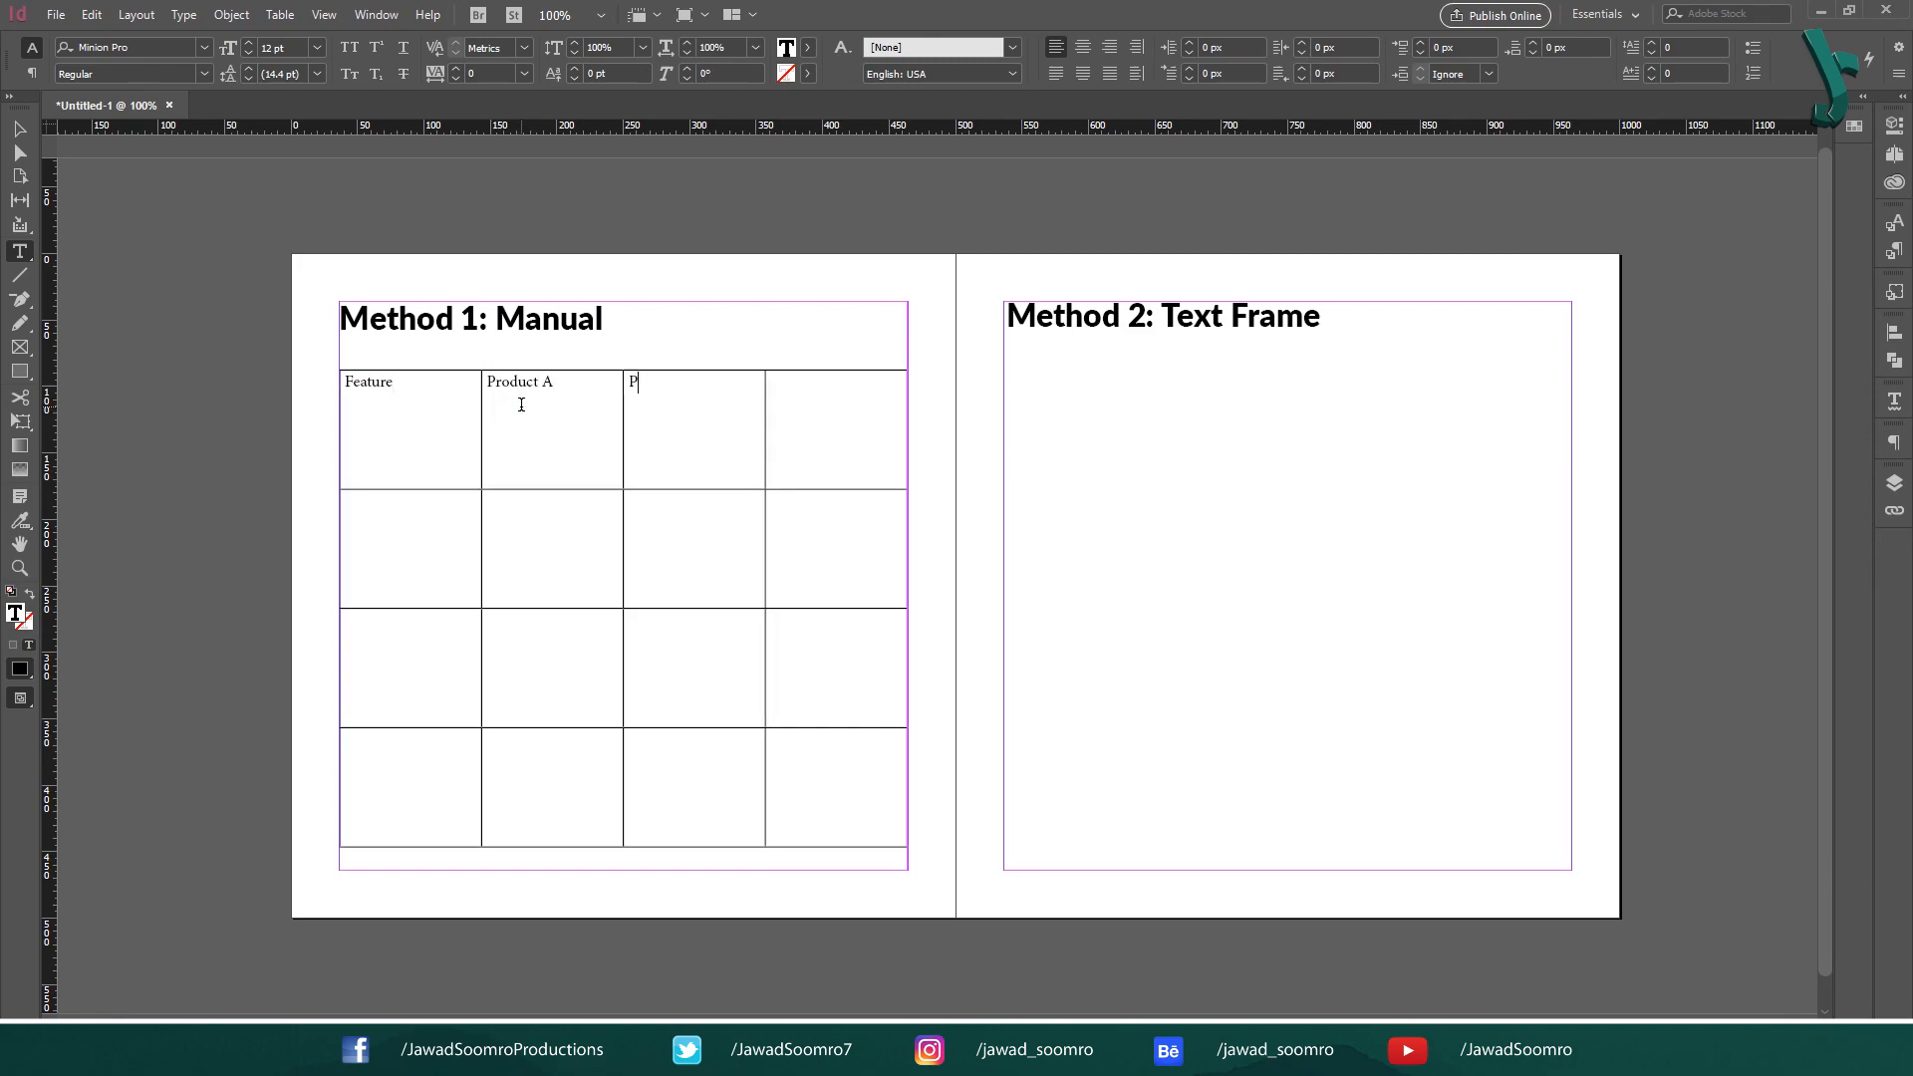
type("Produc")
type("t C")
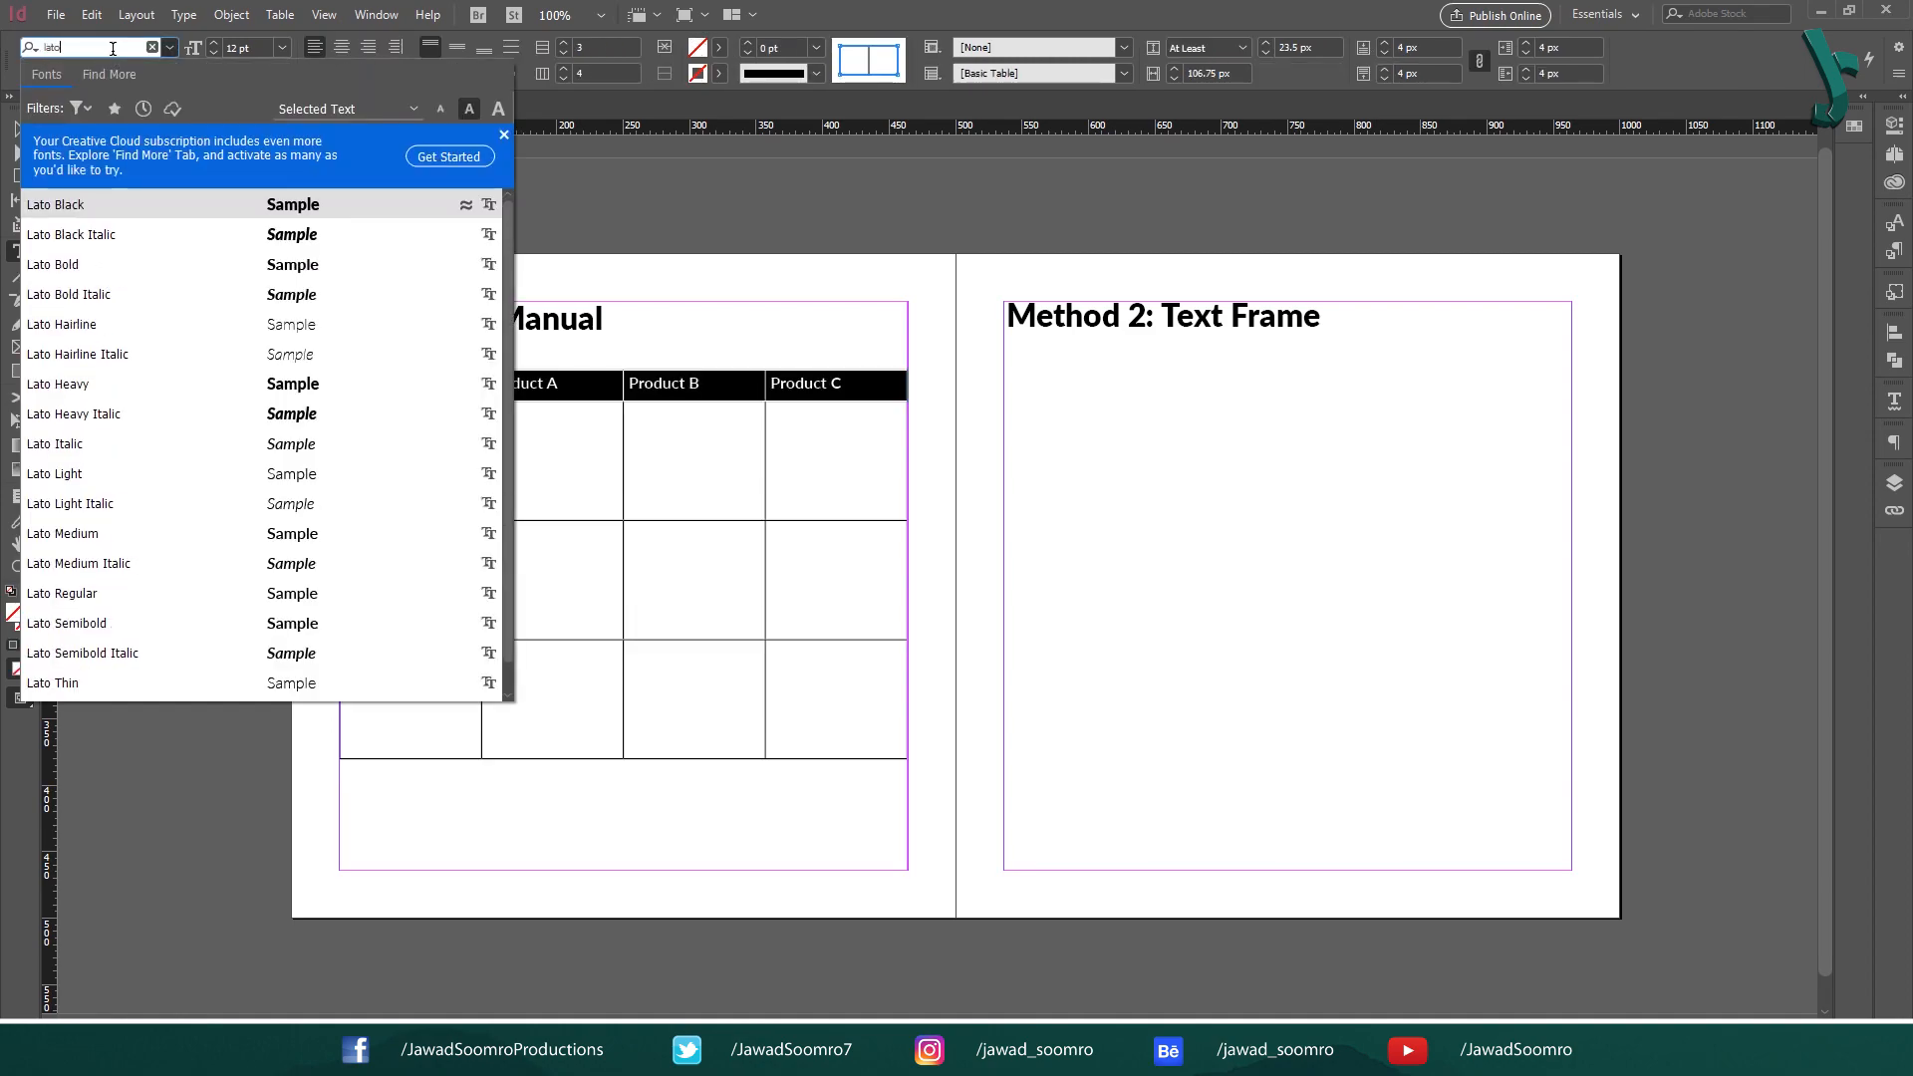
- Set the header row's text to Lato Black and center it
key("Return")
key("ctrl+shift+c")
- Enter Prize, Screen Size and Battery Life as the row labels in the Feature column
left_click(414, 441)
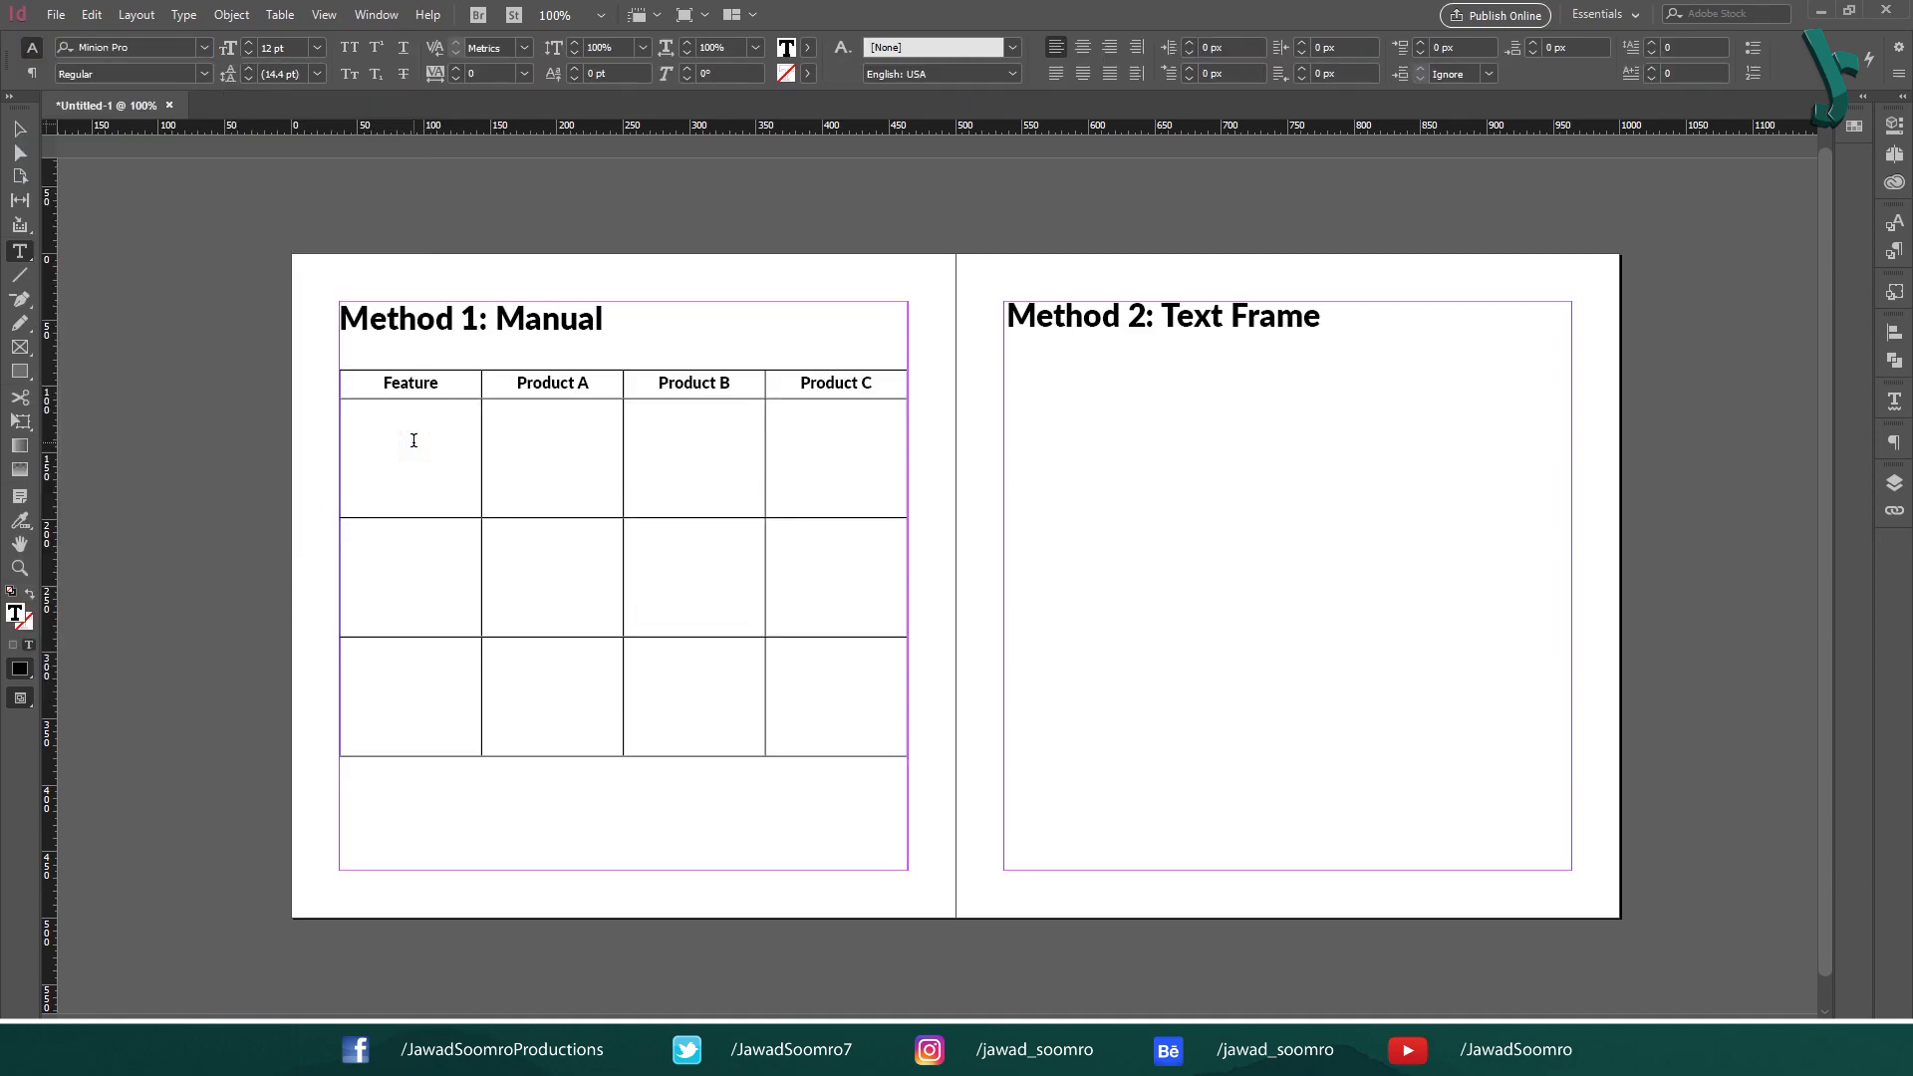
left_click(422, 555)
type("Screemn")
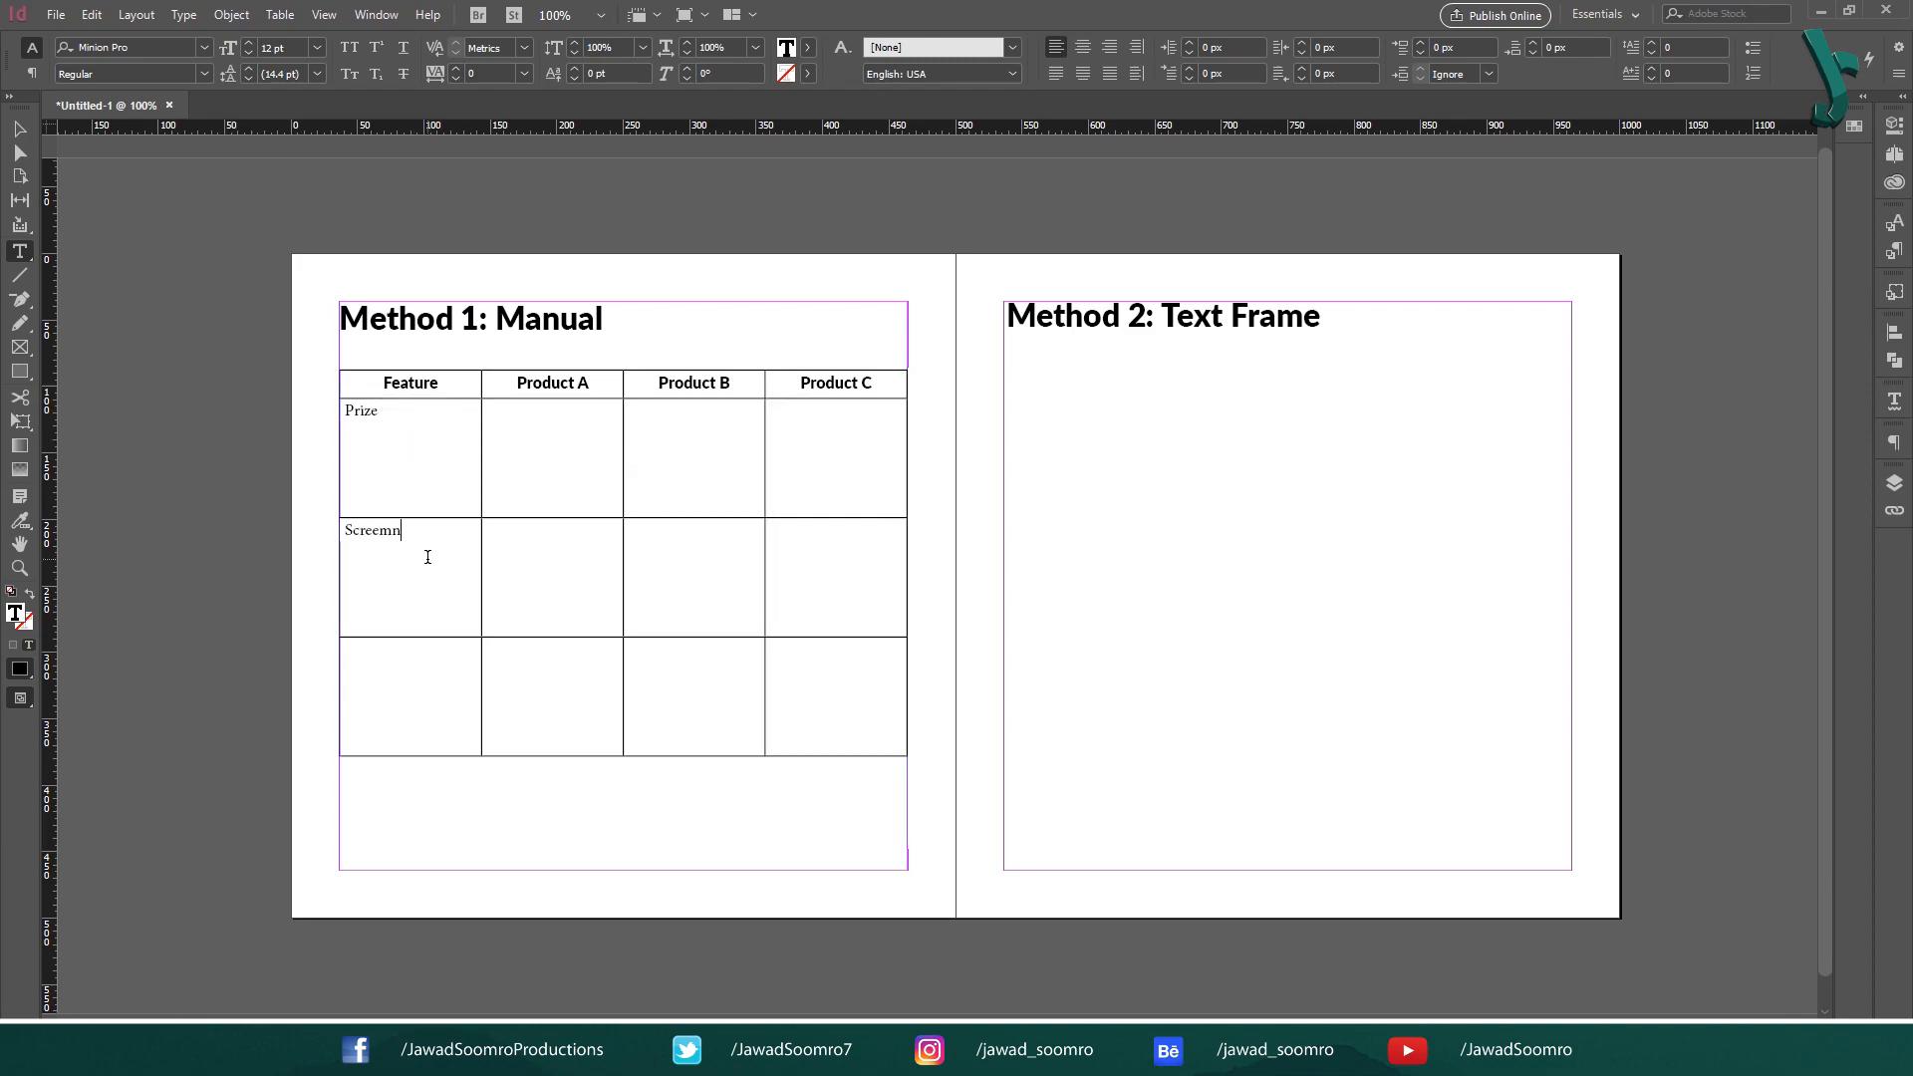
left_click(411, 665)
type("Battery Life")
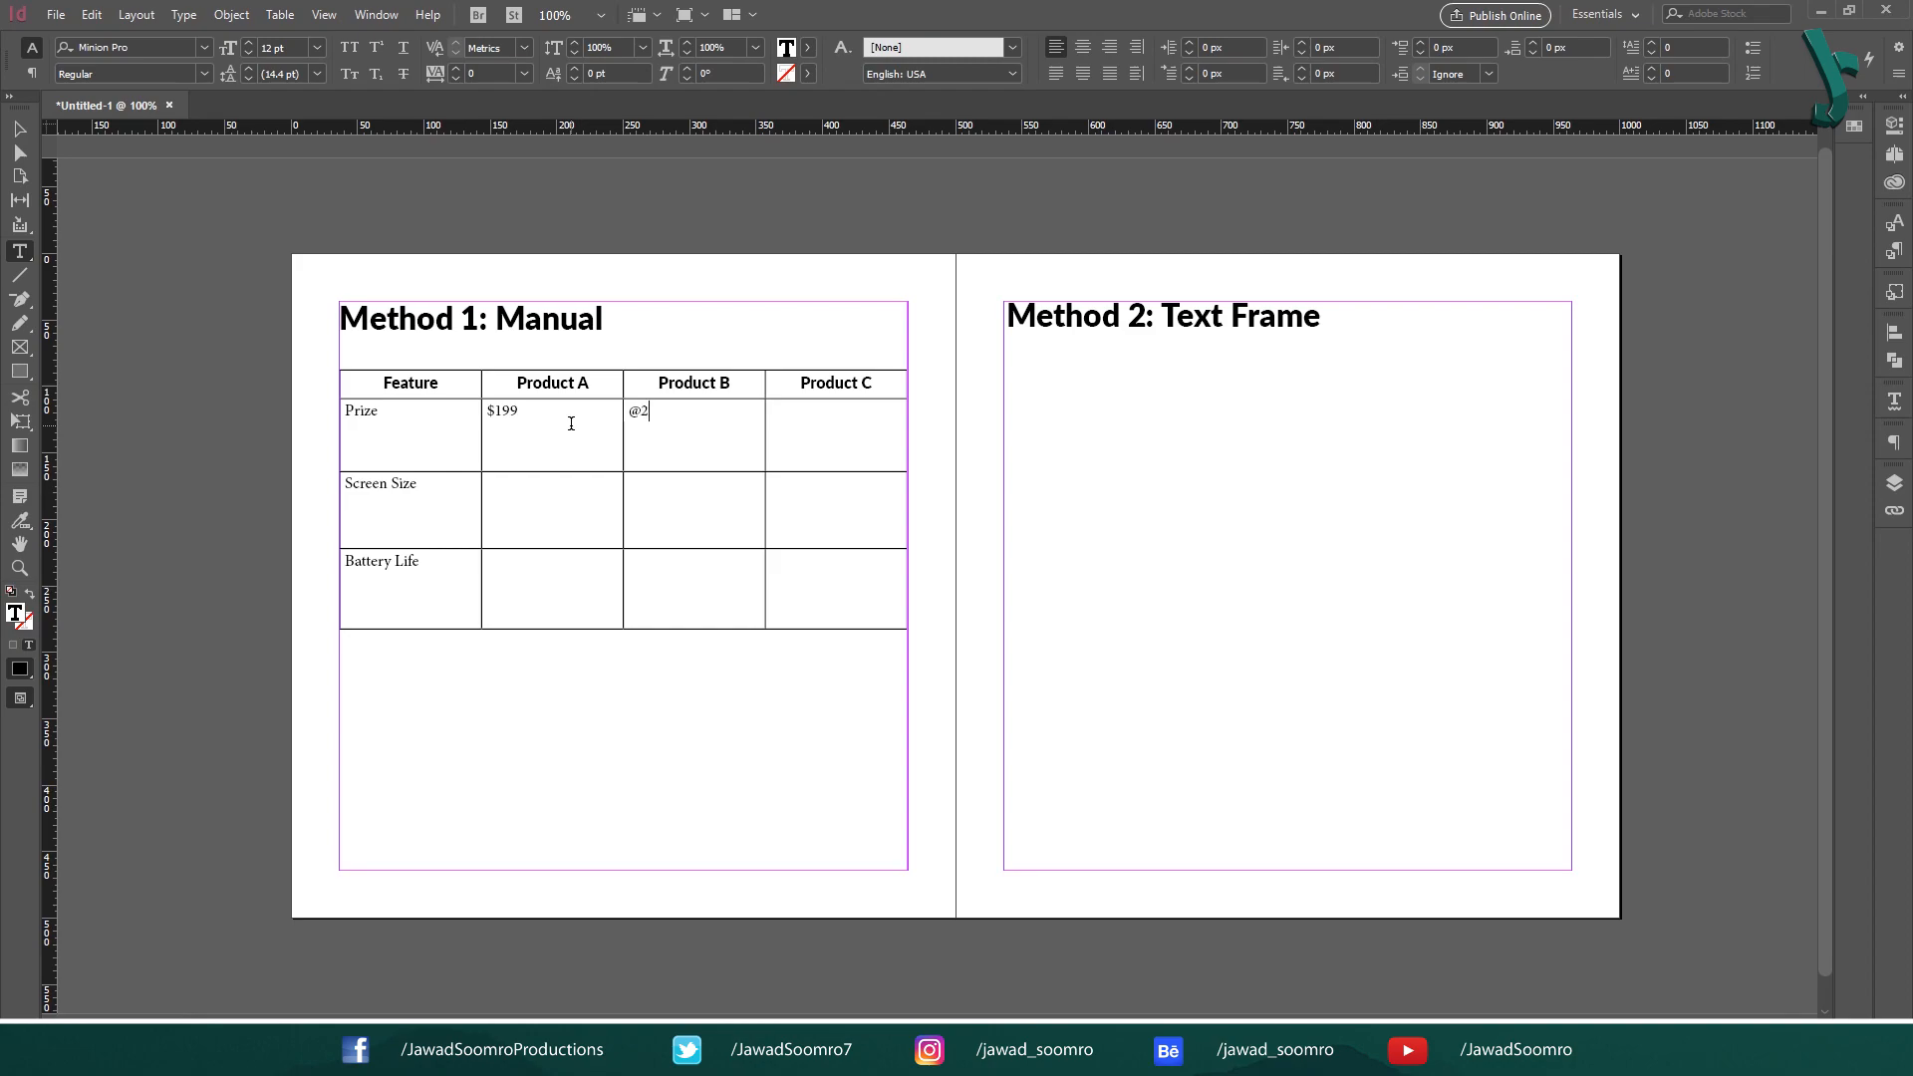
- Fill the Prize row with $199, $249 and $149 for Products A, B and C
key("BackSpace")
key("BackSpace")
key("BackSpace")
key("BackSpace")
type("9")
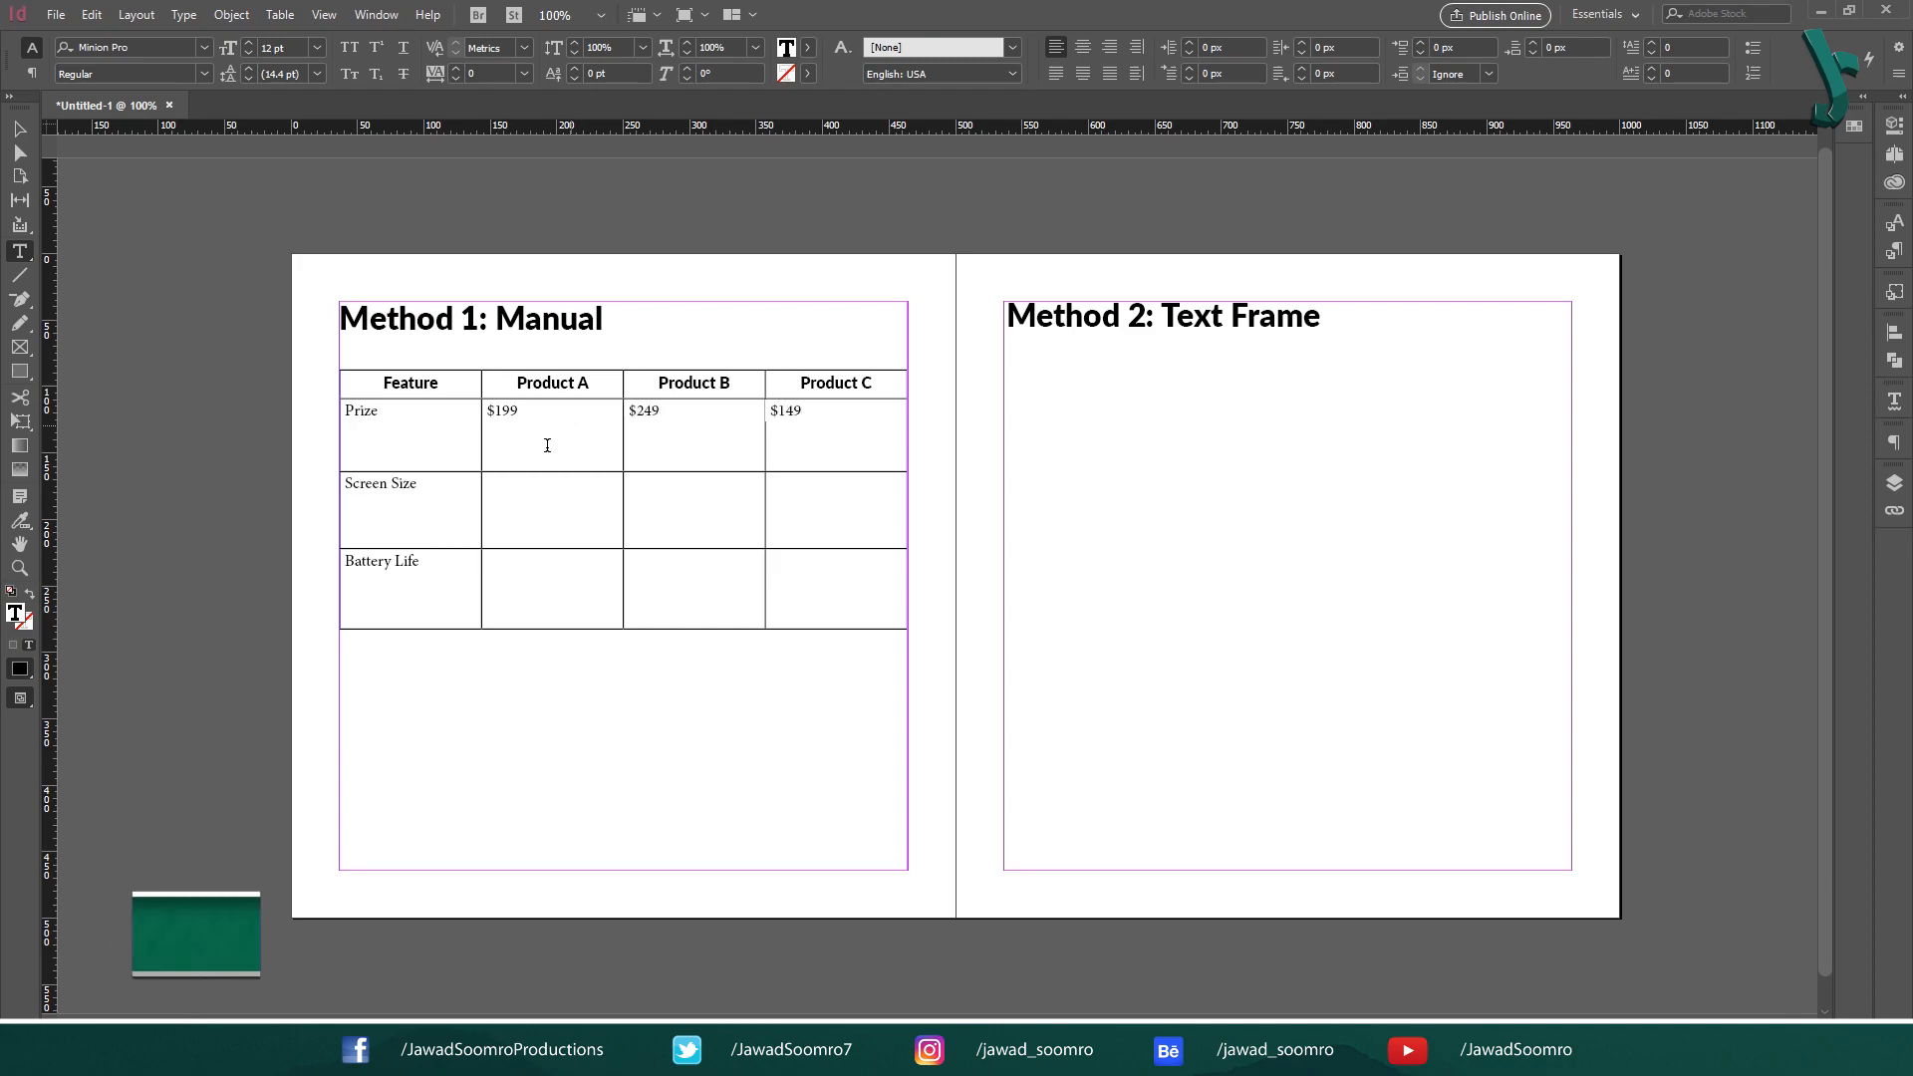
- Fill the Screen Size row with 15.6", 13.3" and 11.6" for Products A, B and C
left_click(546, 512)
type("15.6")
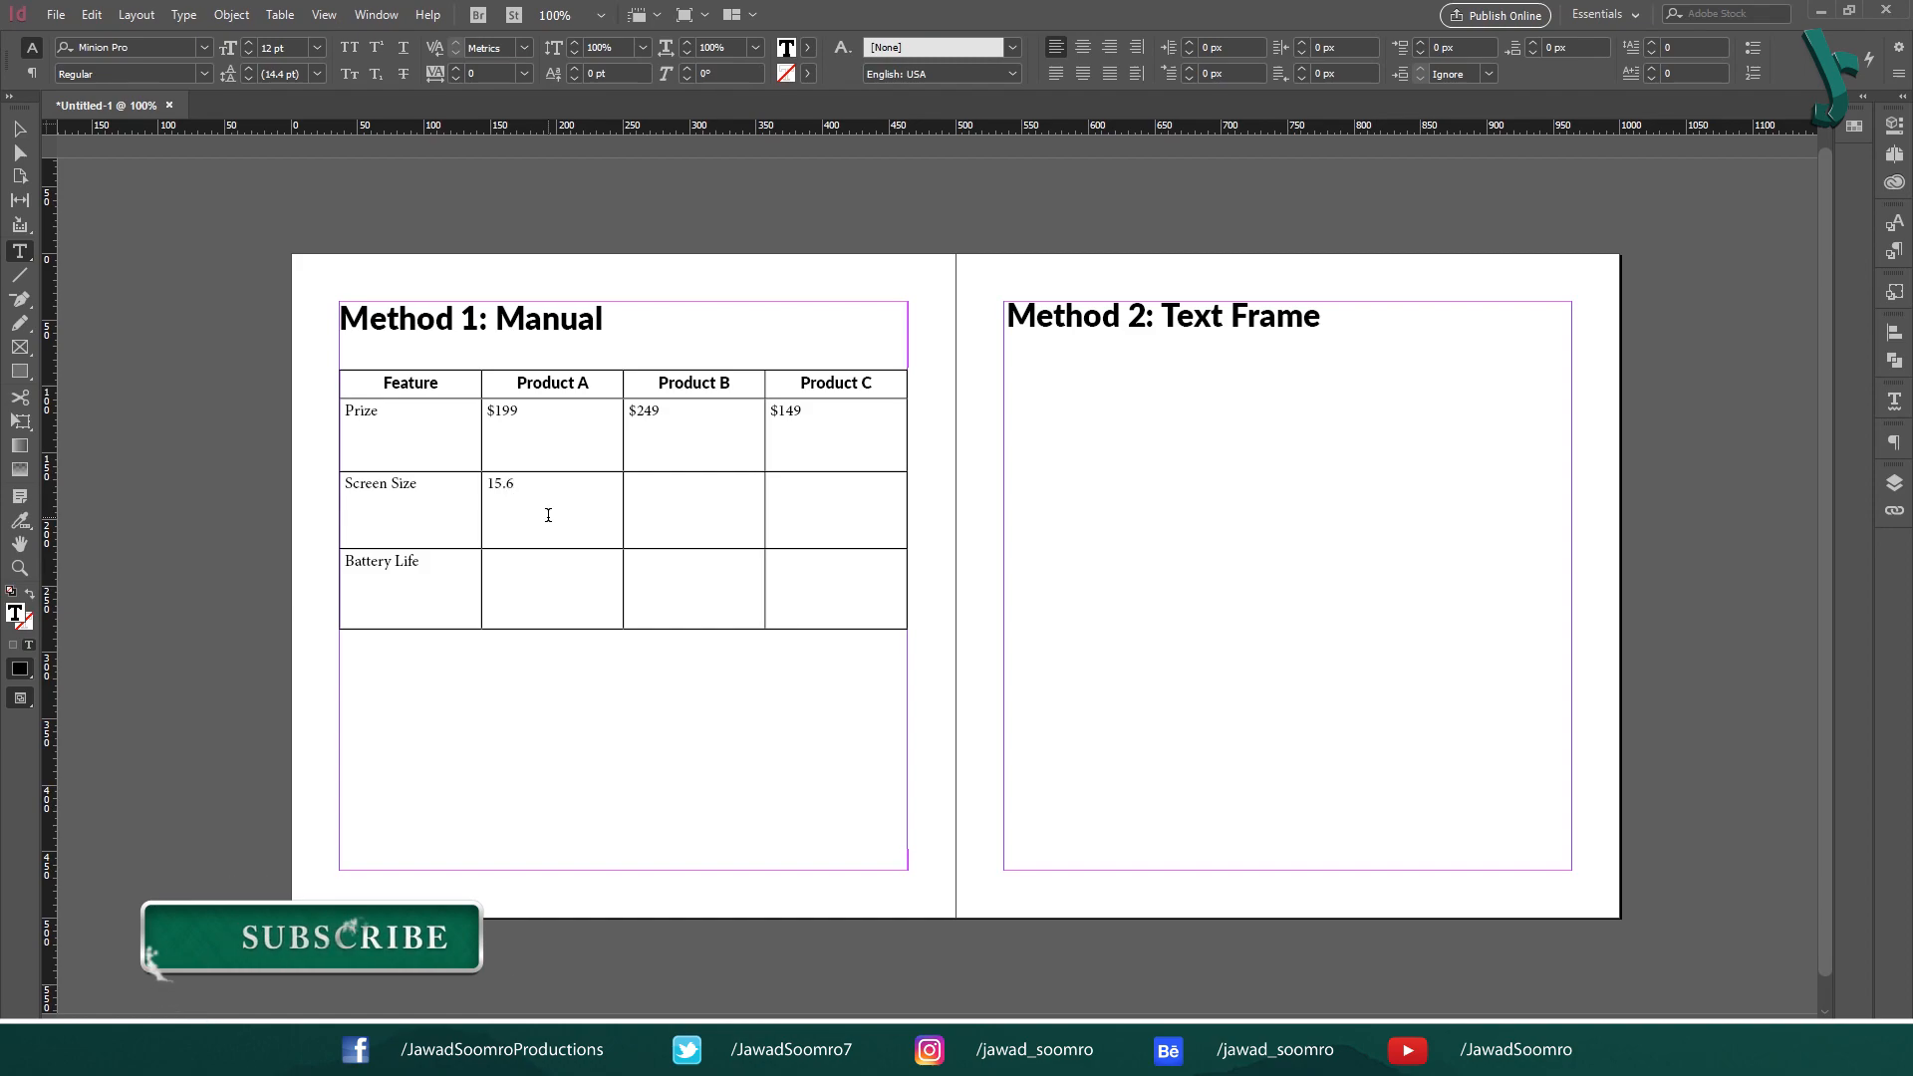
type("\"13.3\"")
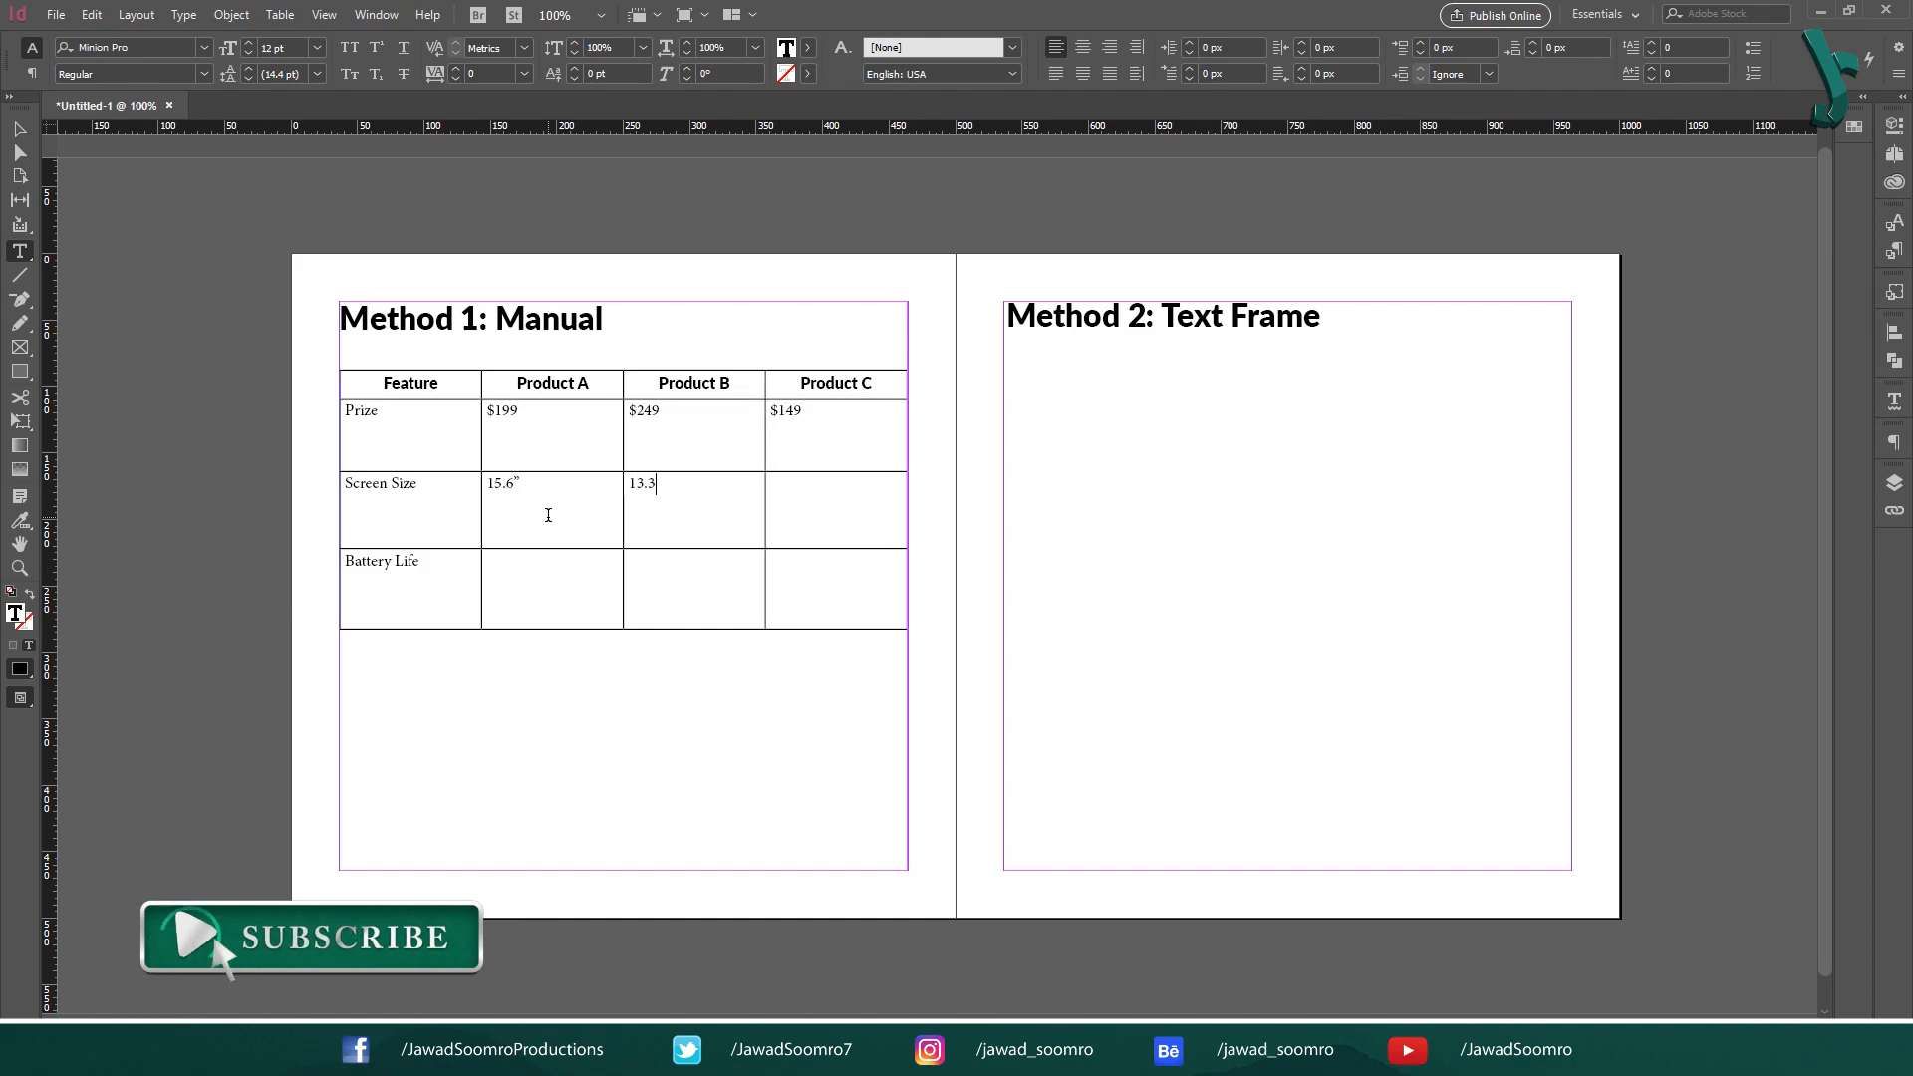
key("Tab")
type("11.6\"")
- Fill the Battery Life row with Up to 8 hours, Up to 12 hours and Up to 5 hours
left_click(523, 588)
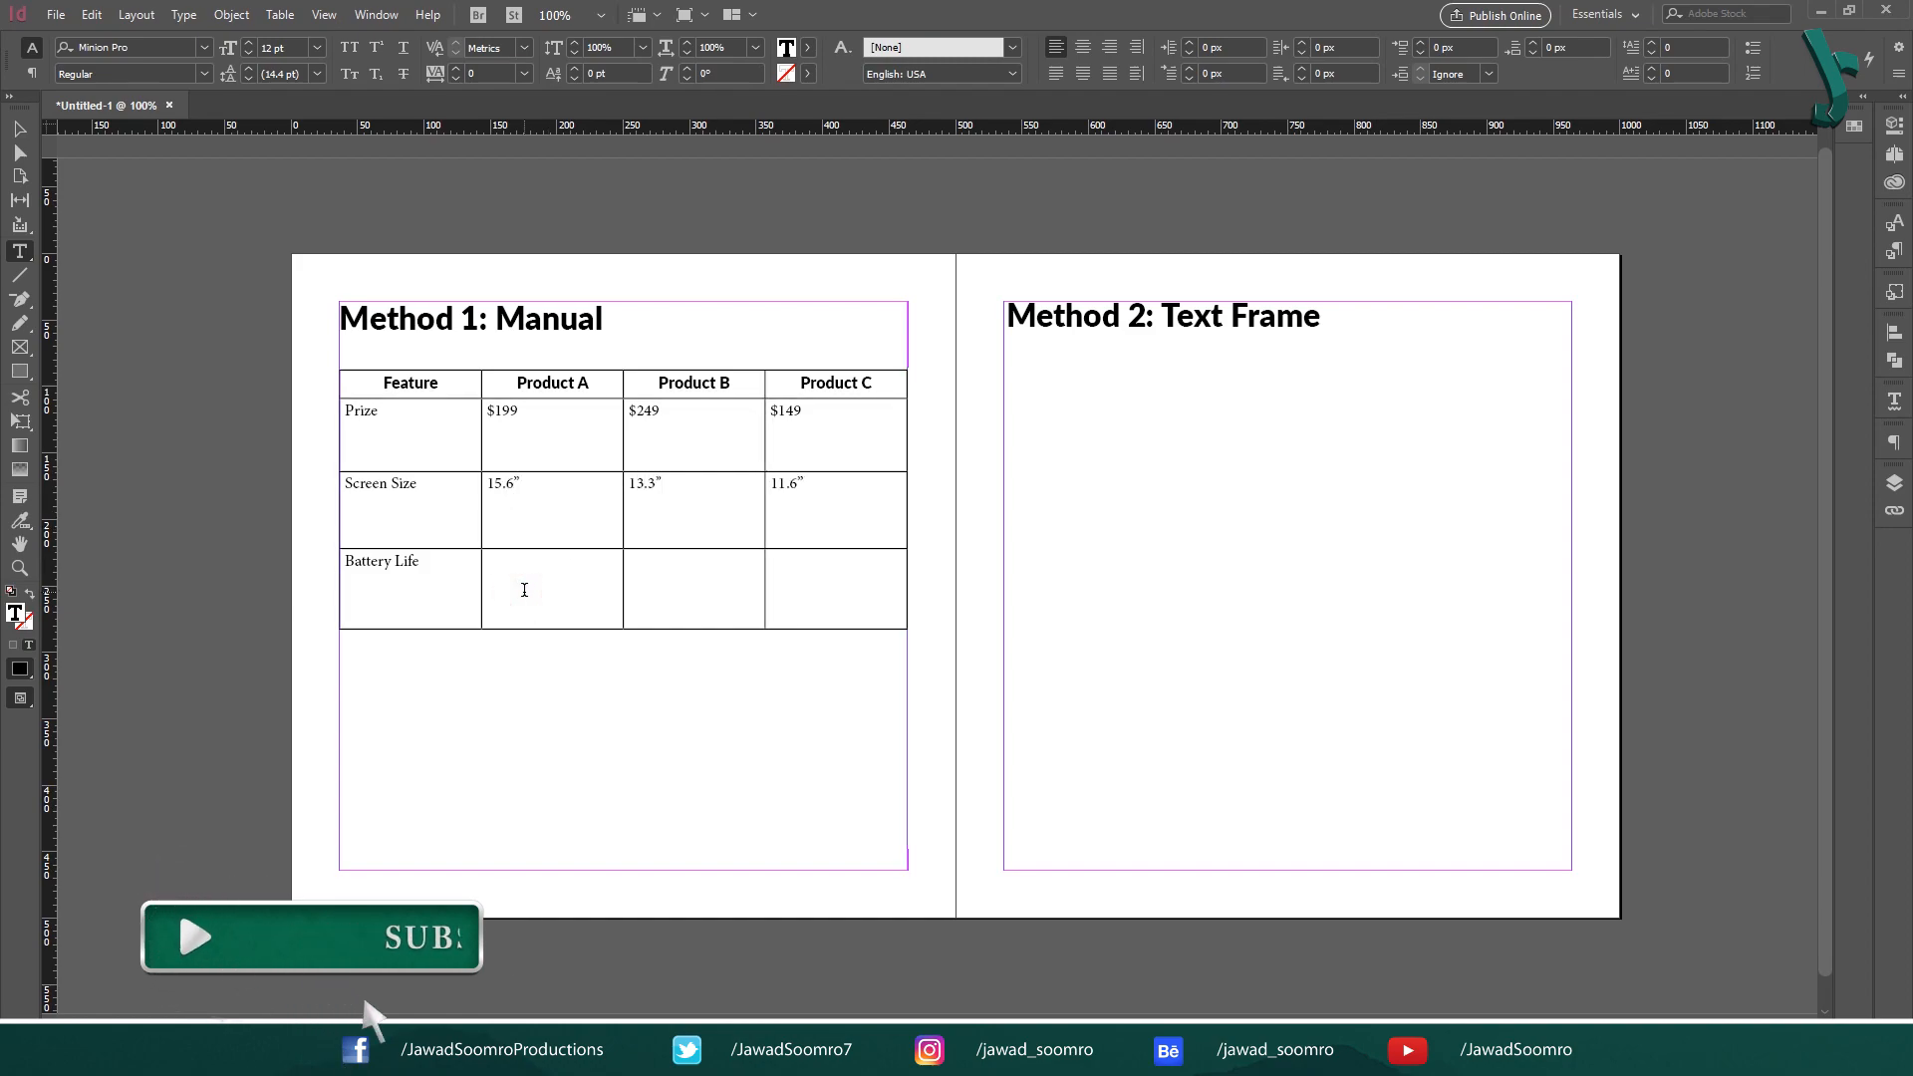
type("Up to 8 hours")
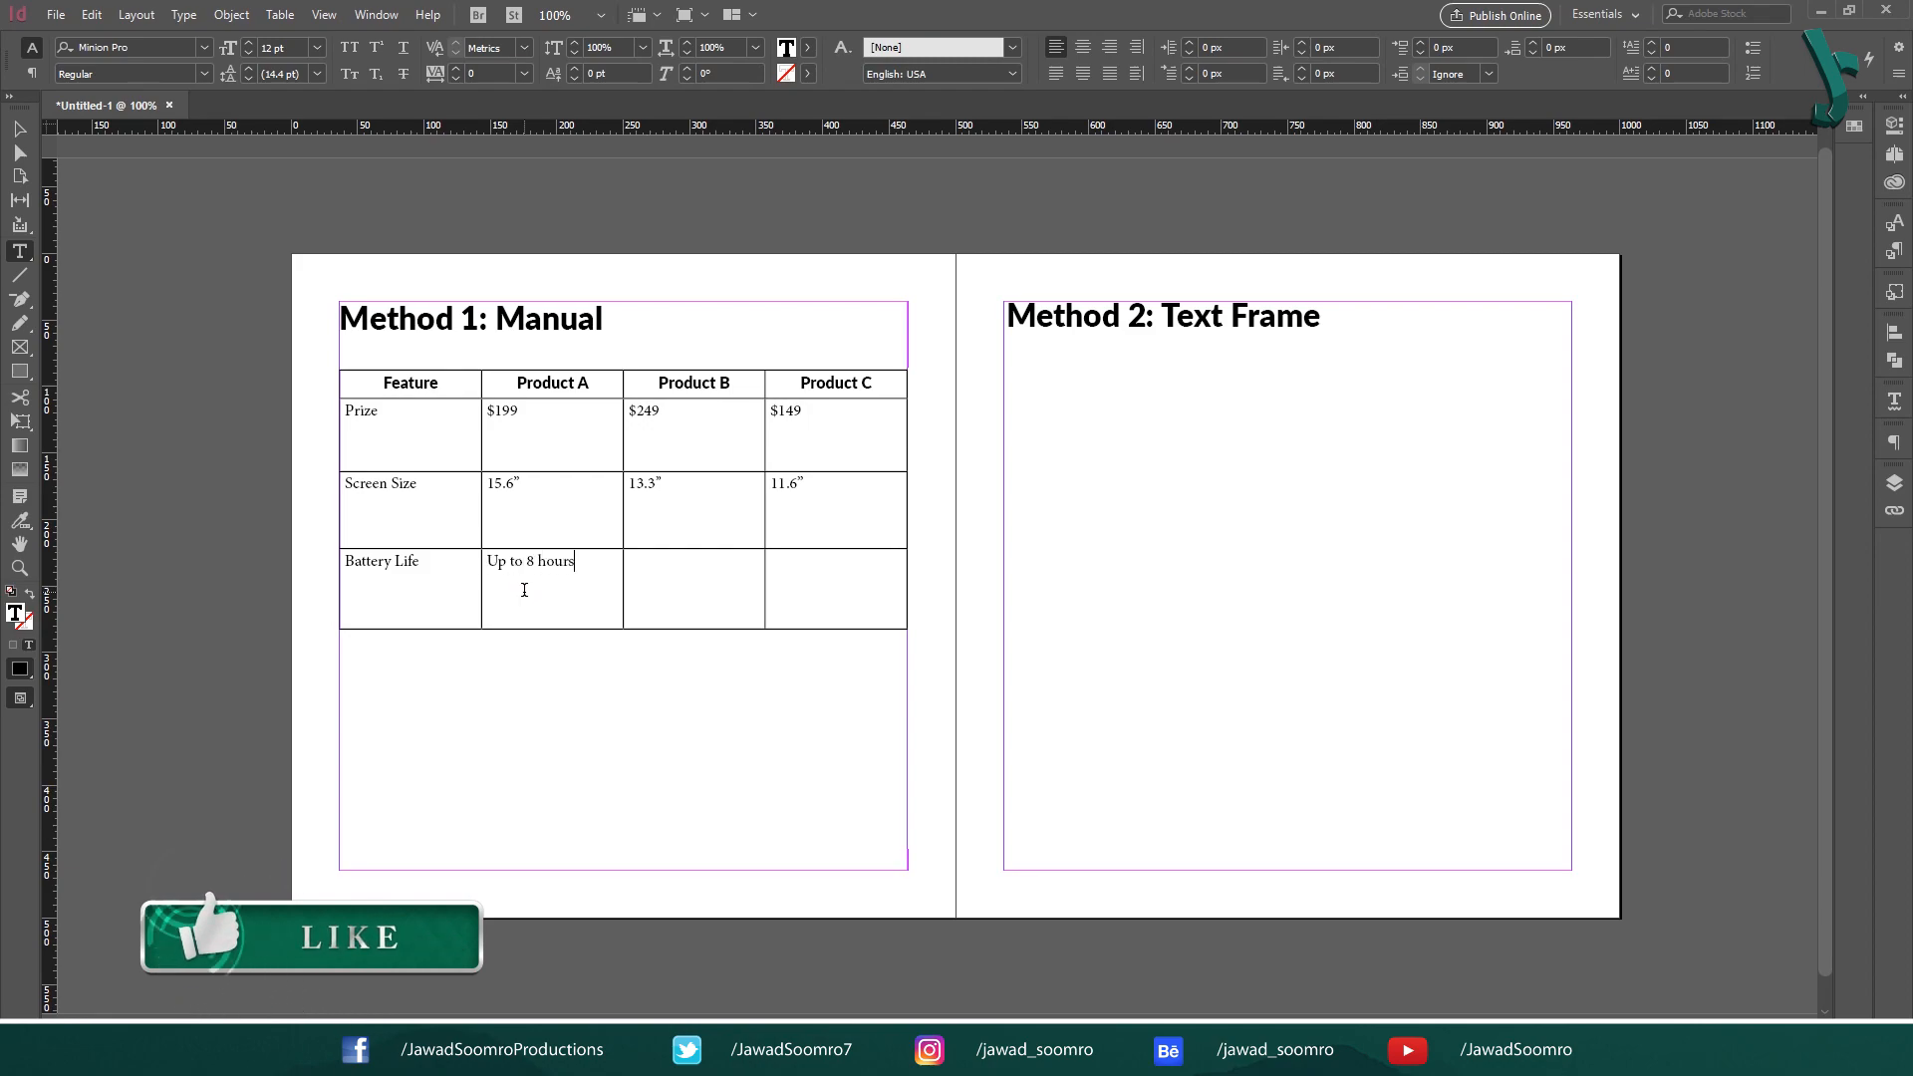
key("Tab")
type("Up to ")
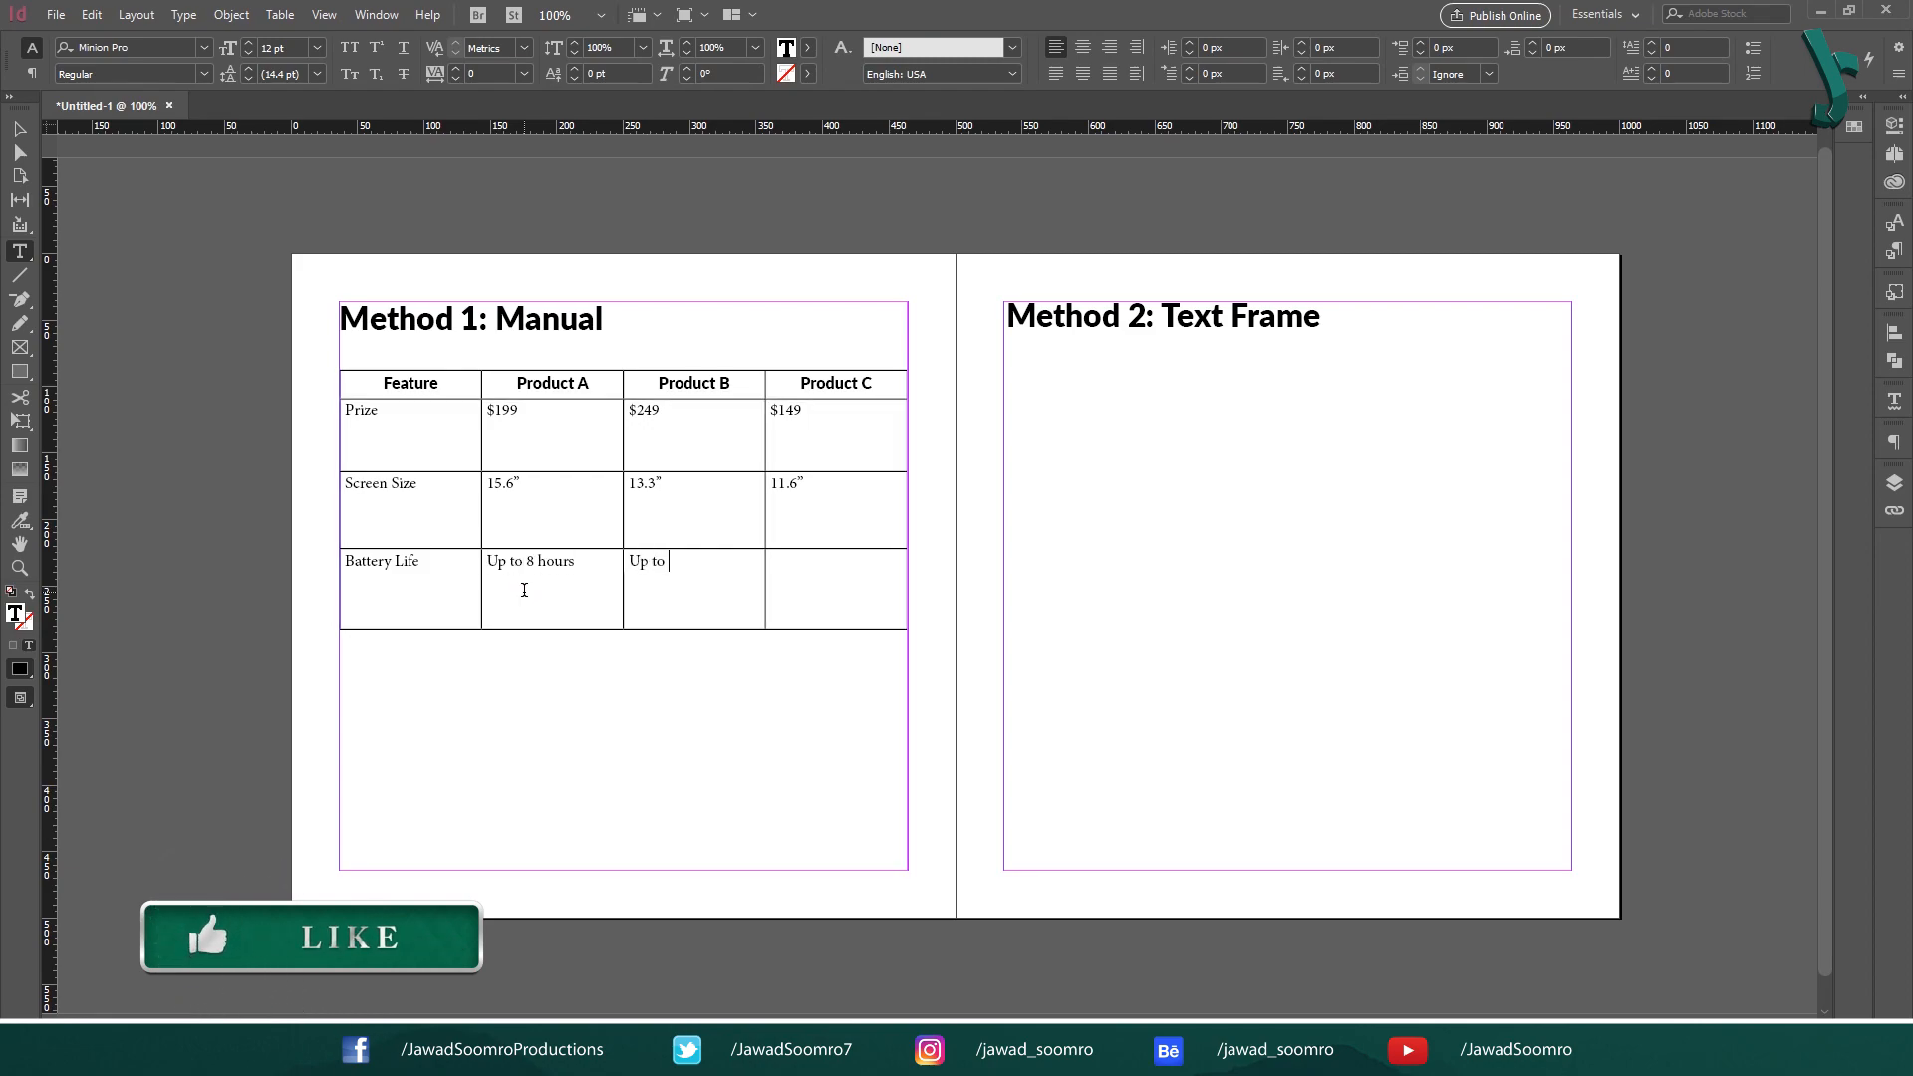
type("12 hours")
type("hours")
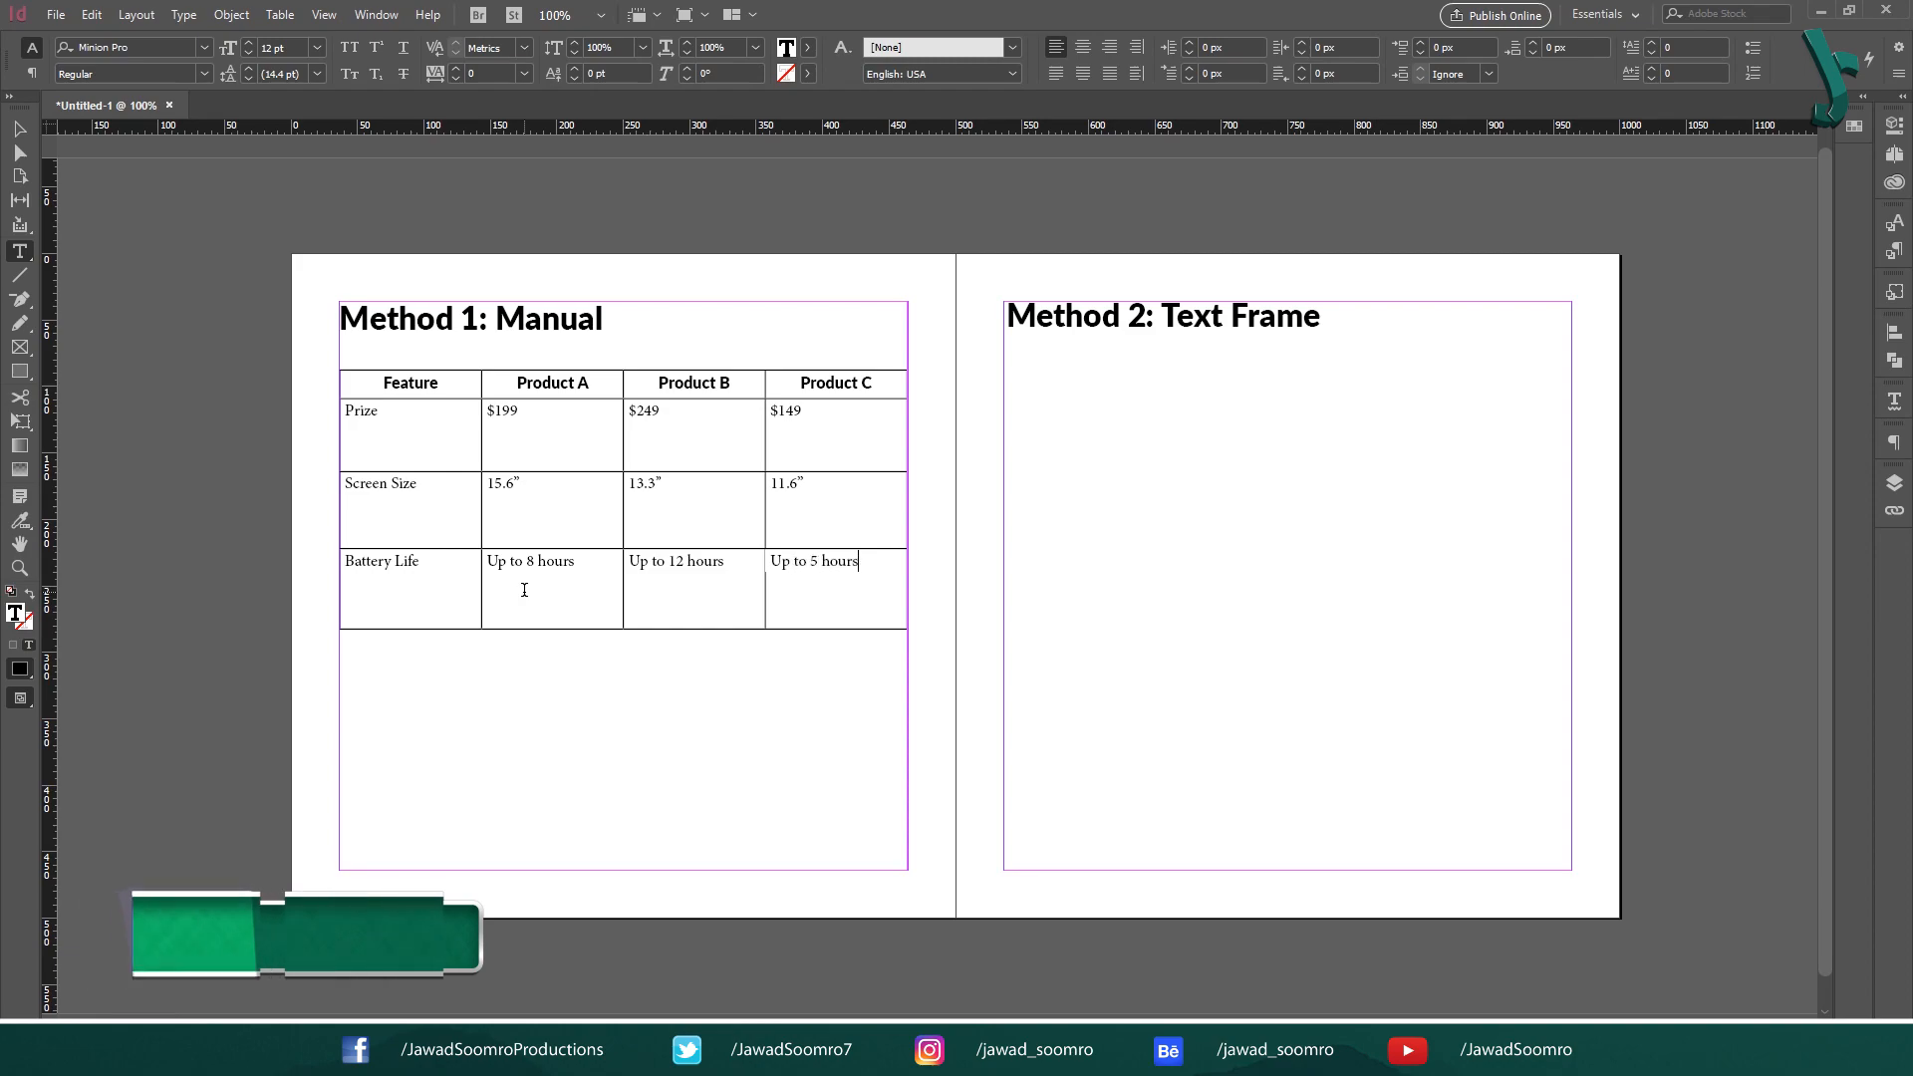
- Center the text of all body cells horizontally and vertically
left_click_drag(370, 384, 926, 628)
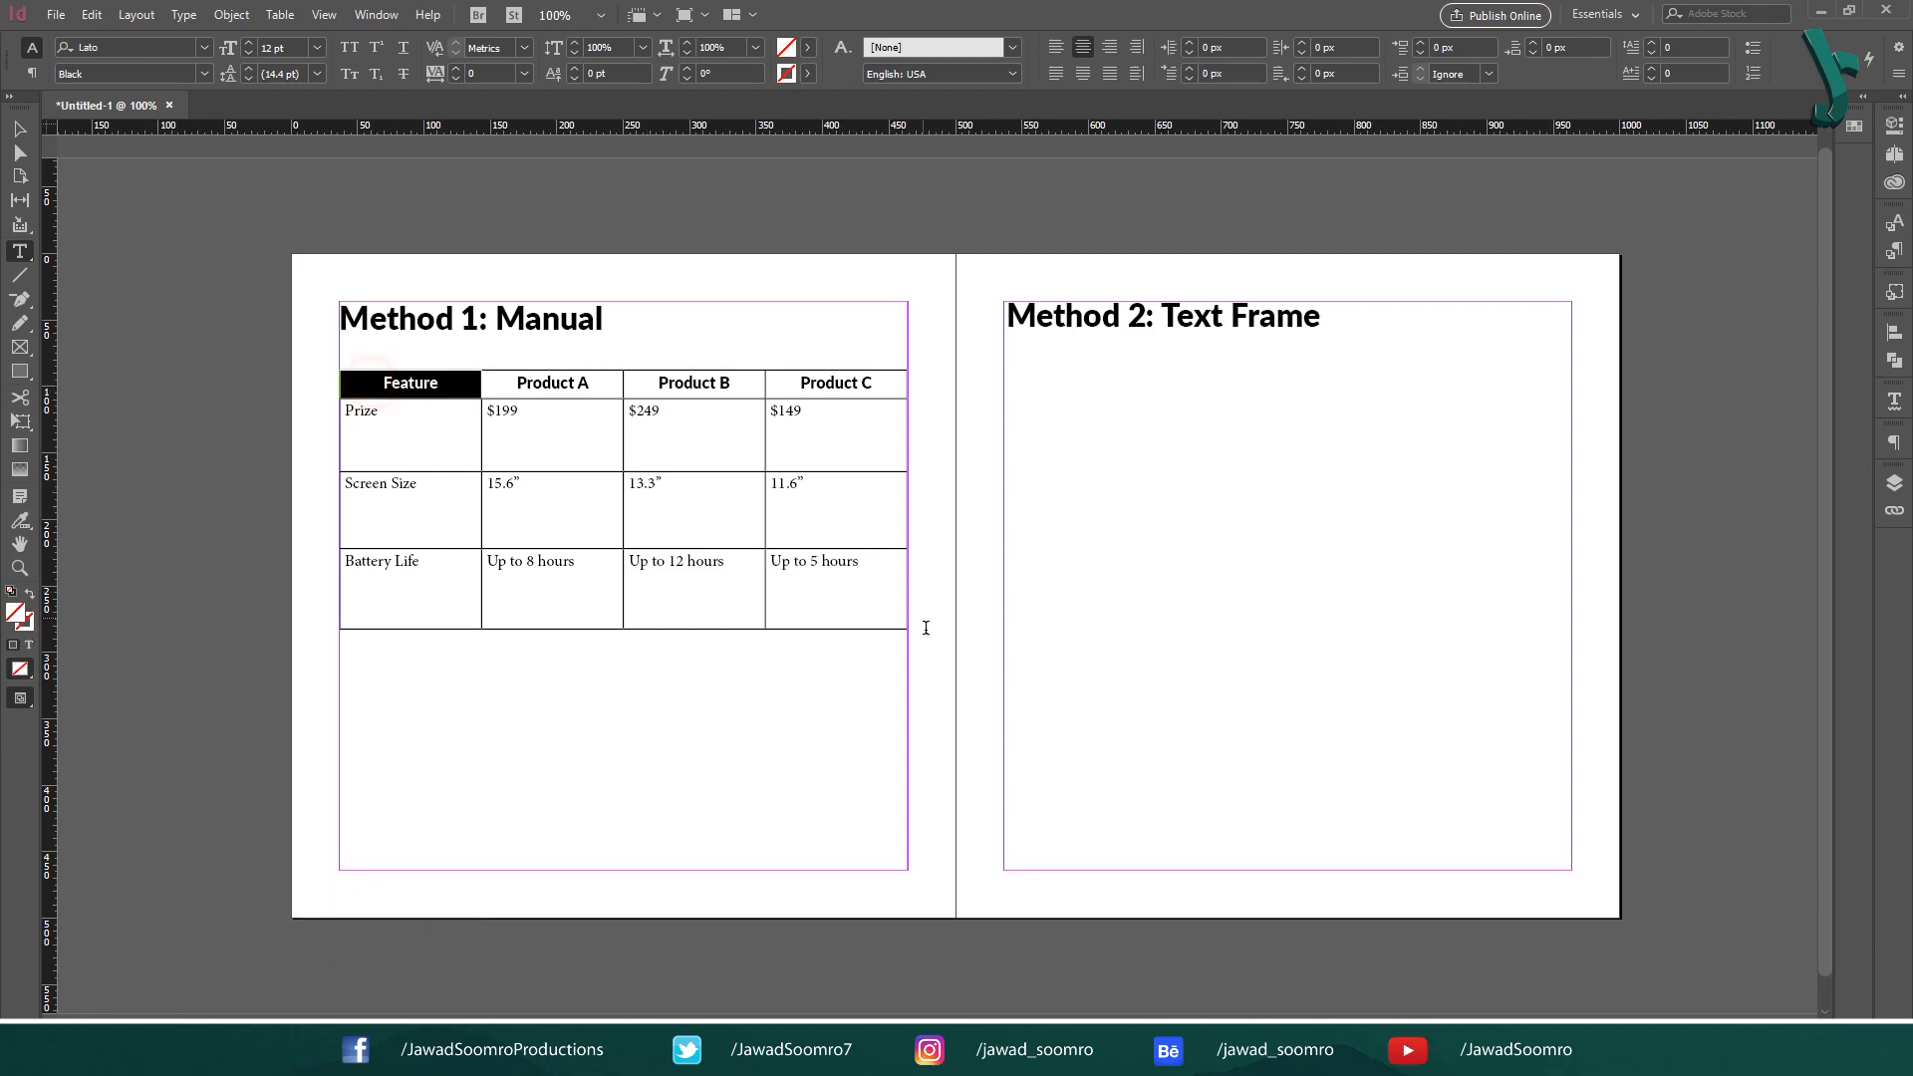
left_click(877, 619)
left_click_drag(563, 498, 315, 384)
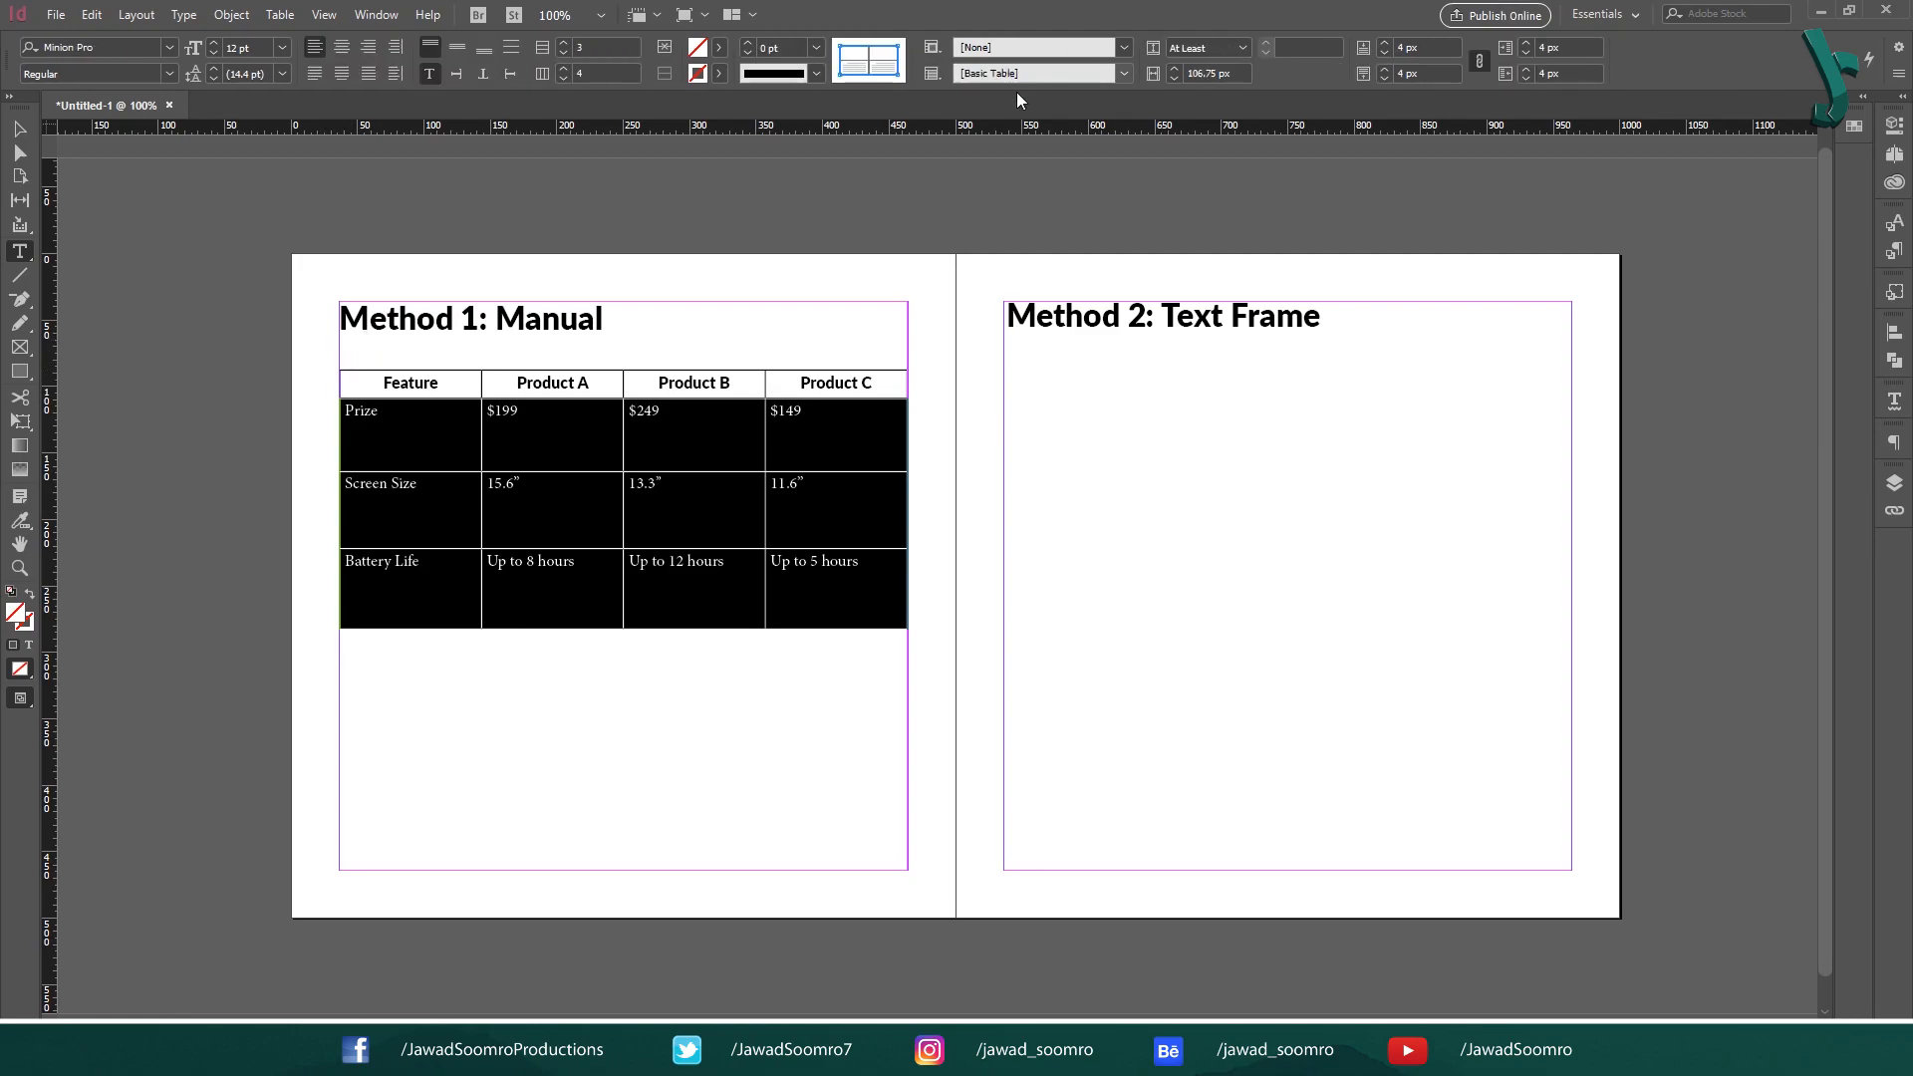
left_click(458, 49)
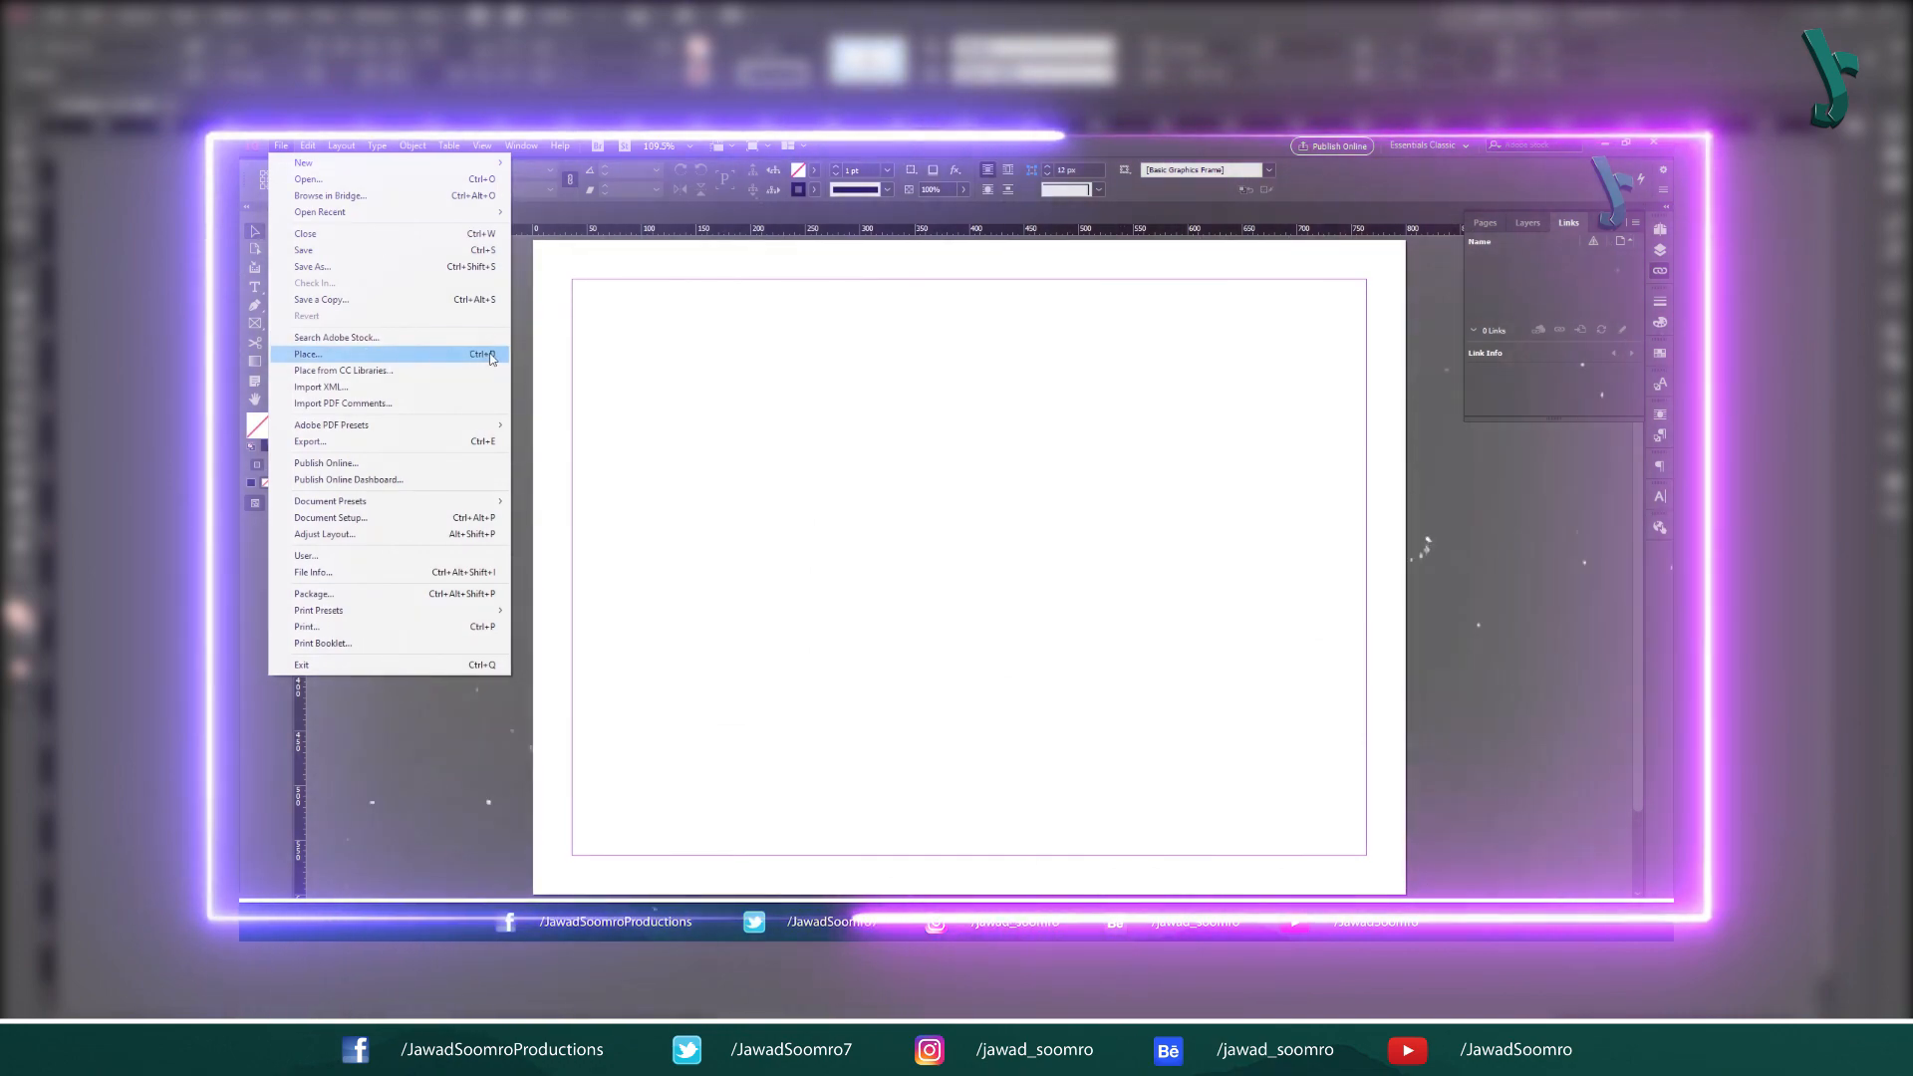
- Place the Sales Spreadsheet 2023.xlsx file as a linked table on the blank page
key("ctrl+d")
left_click_drag(594, 335, 1189, 714)
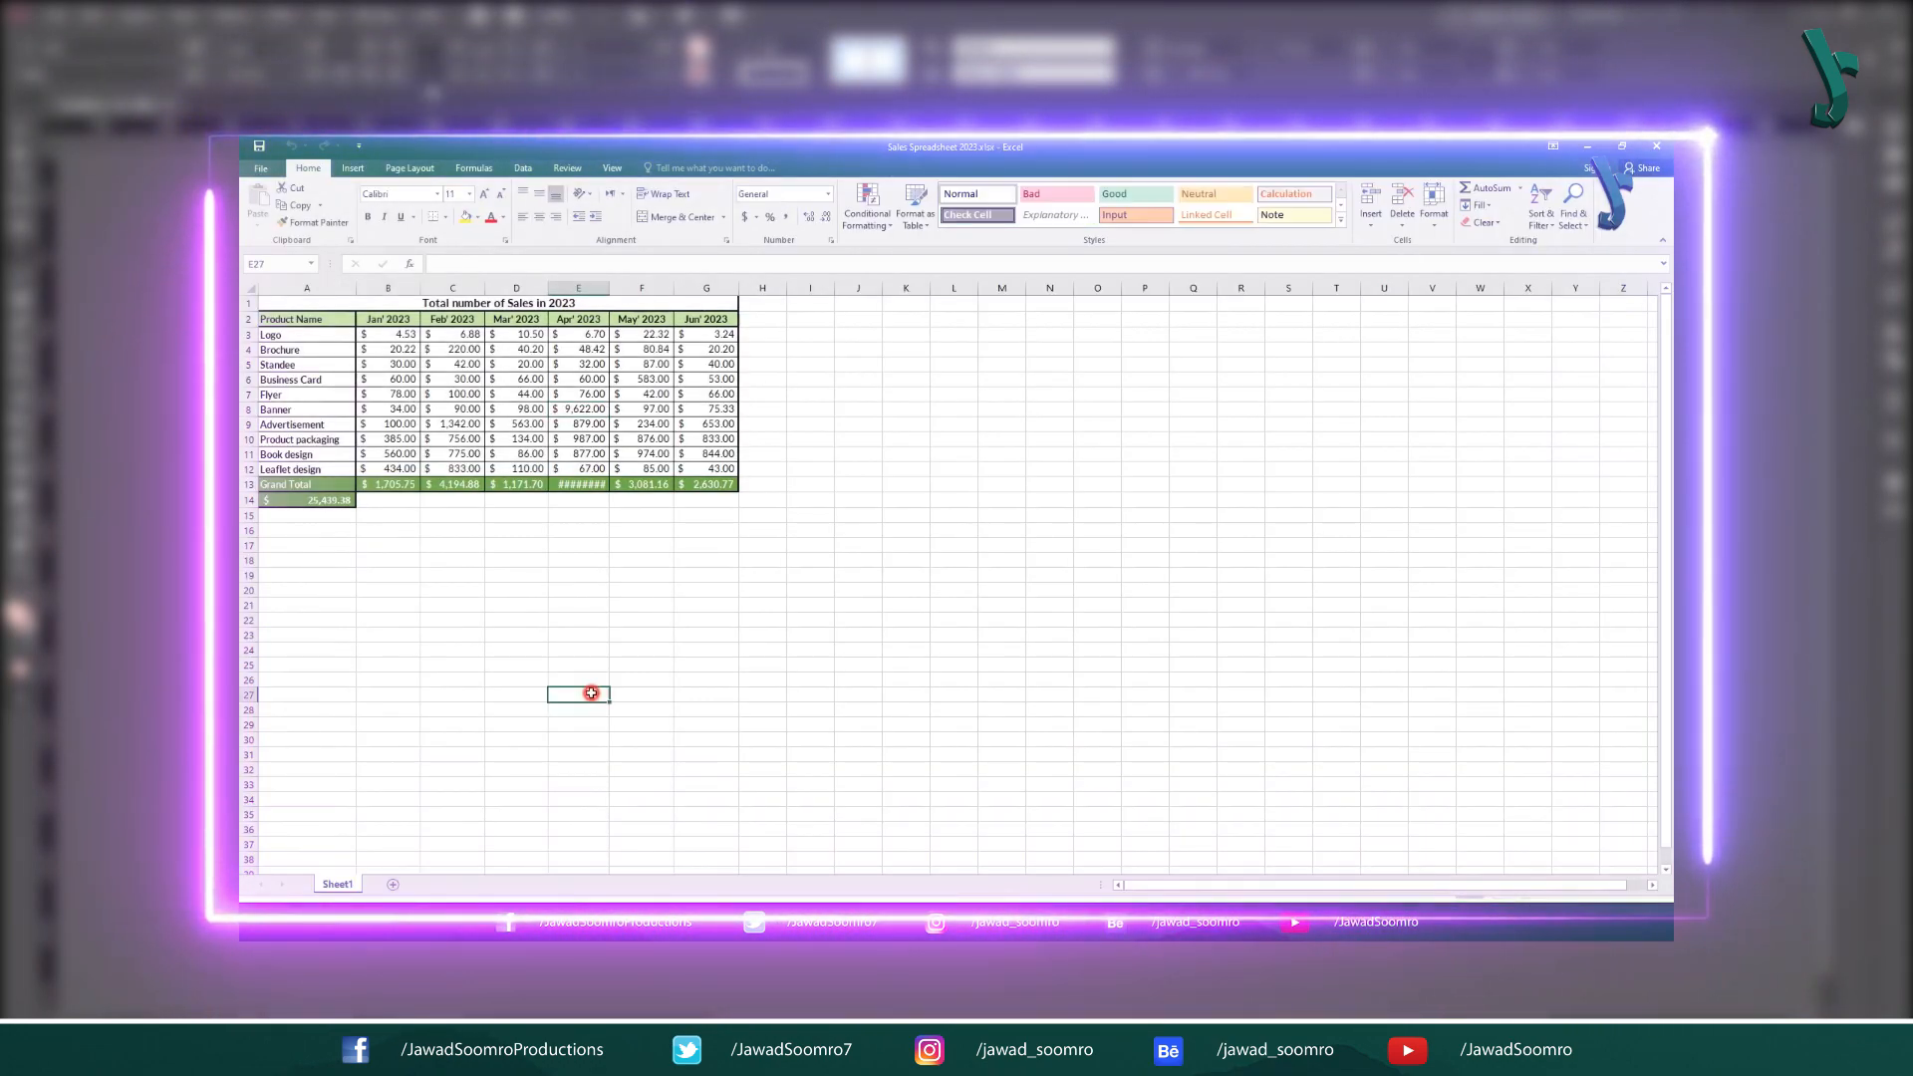
- Switch to Excel, set Standee's April sales to 323, and change the January sales of Standee and Banner
double_click(589, 365)
type("32")
left_click(469, 353)
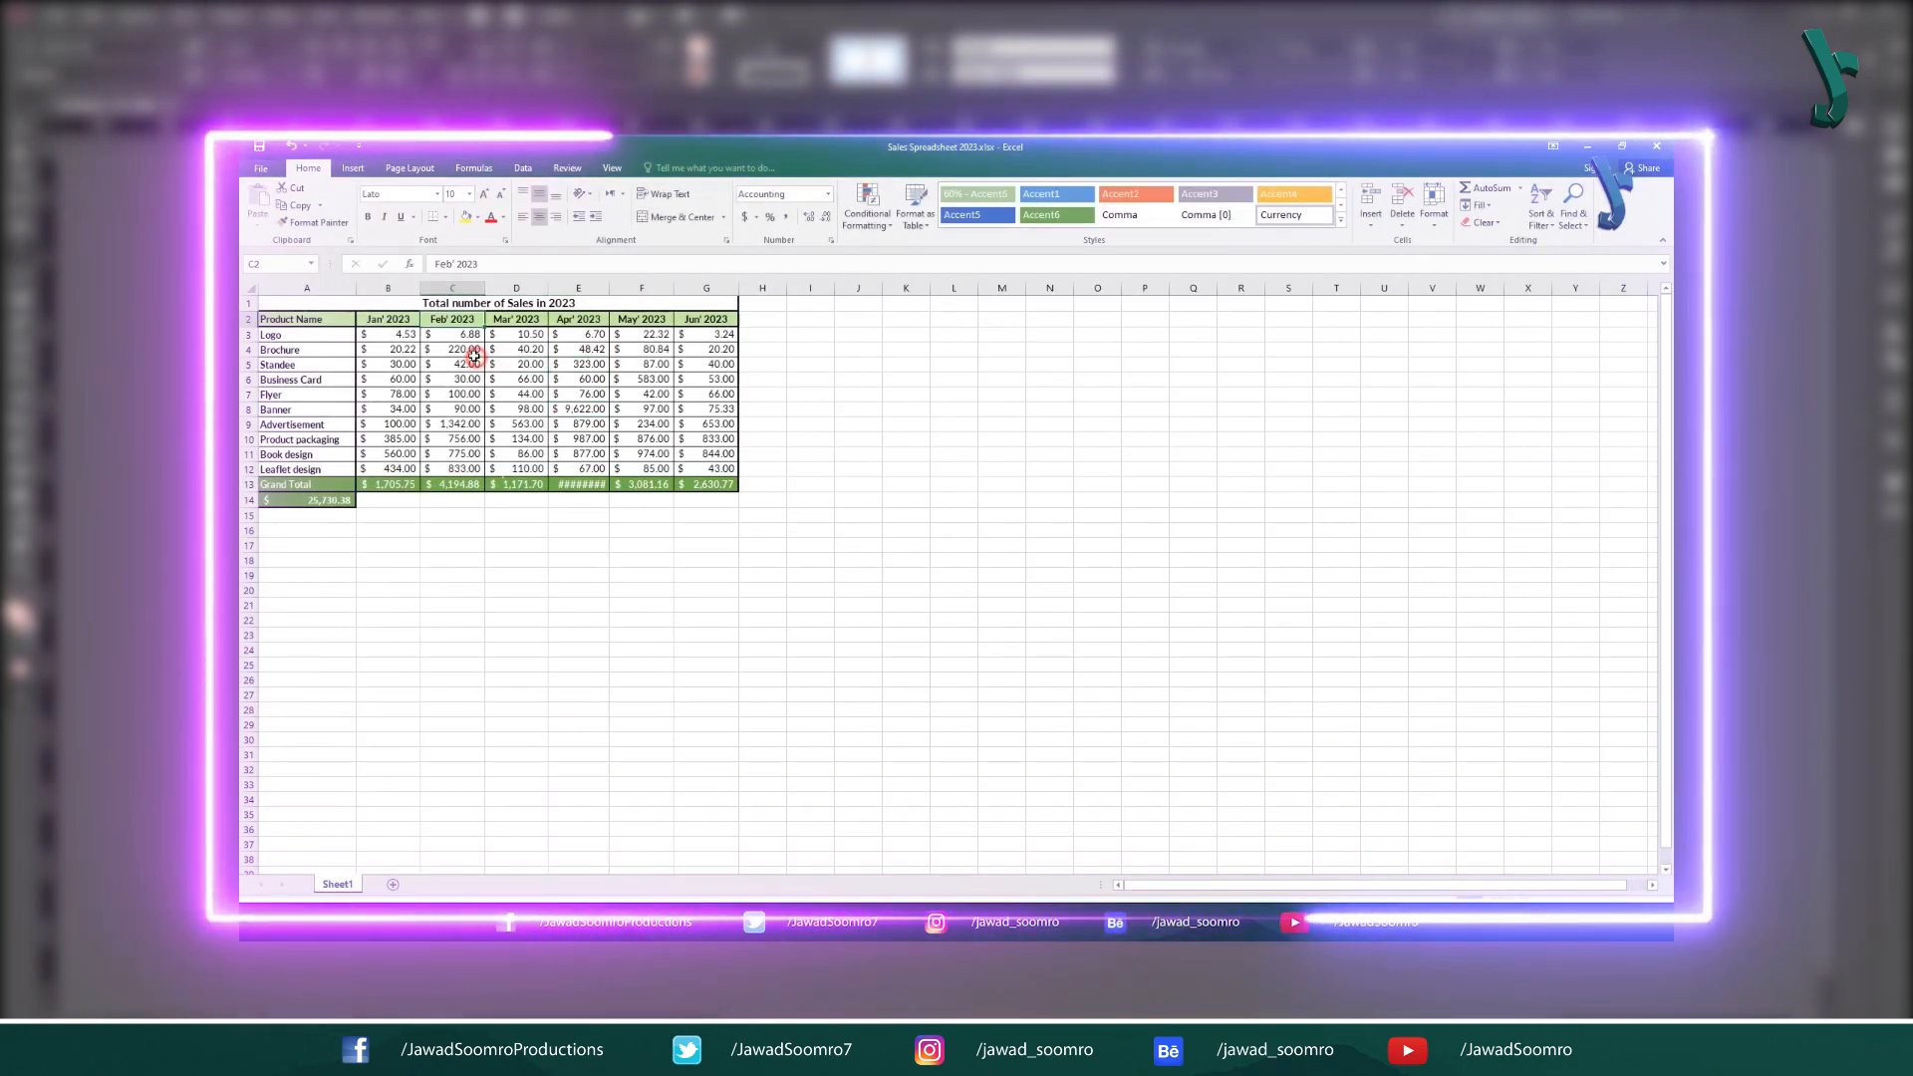
double_click(398, 366)
type("30")
double_click(399, 409)
type("3")
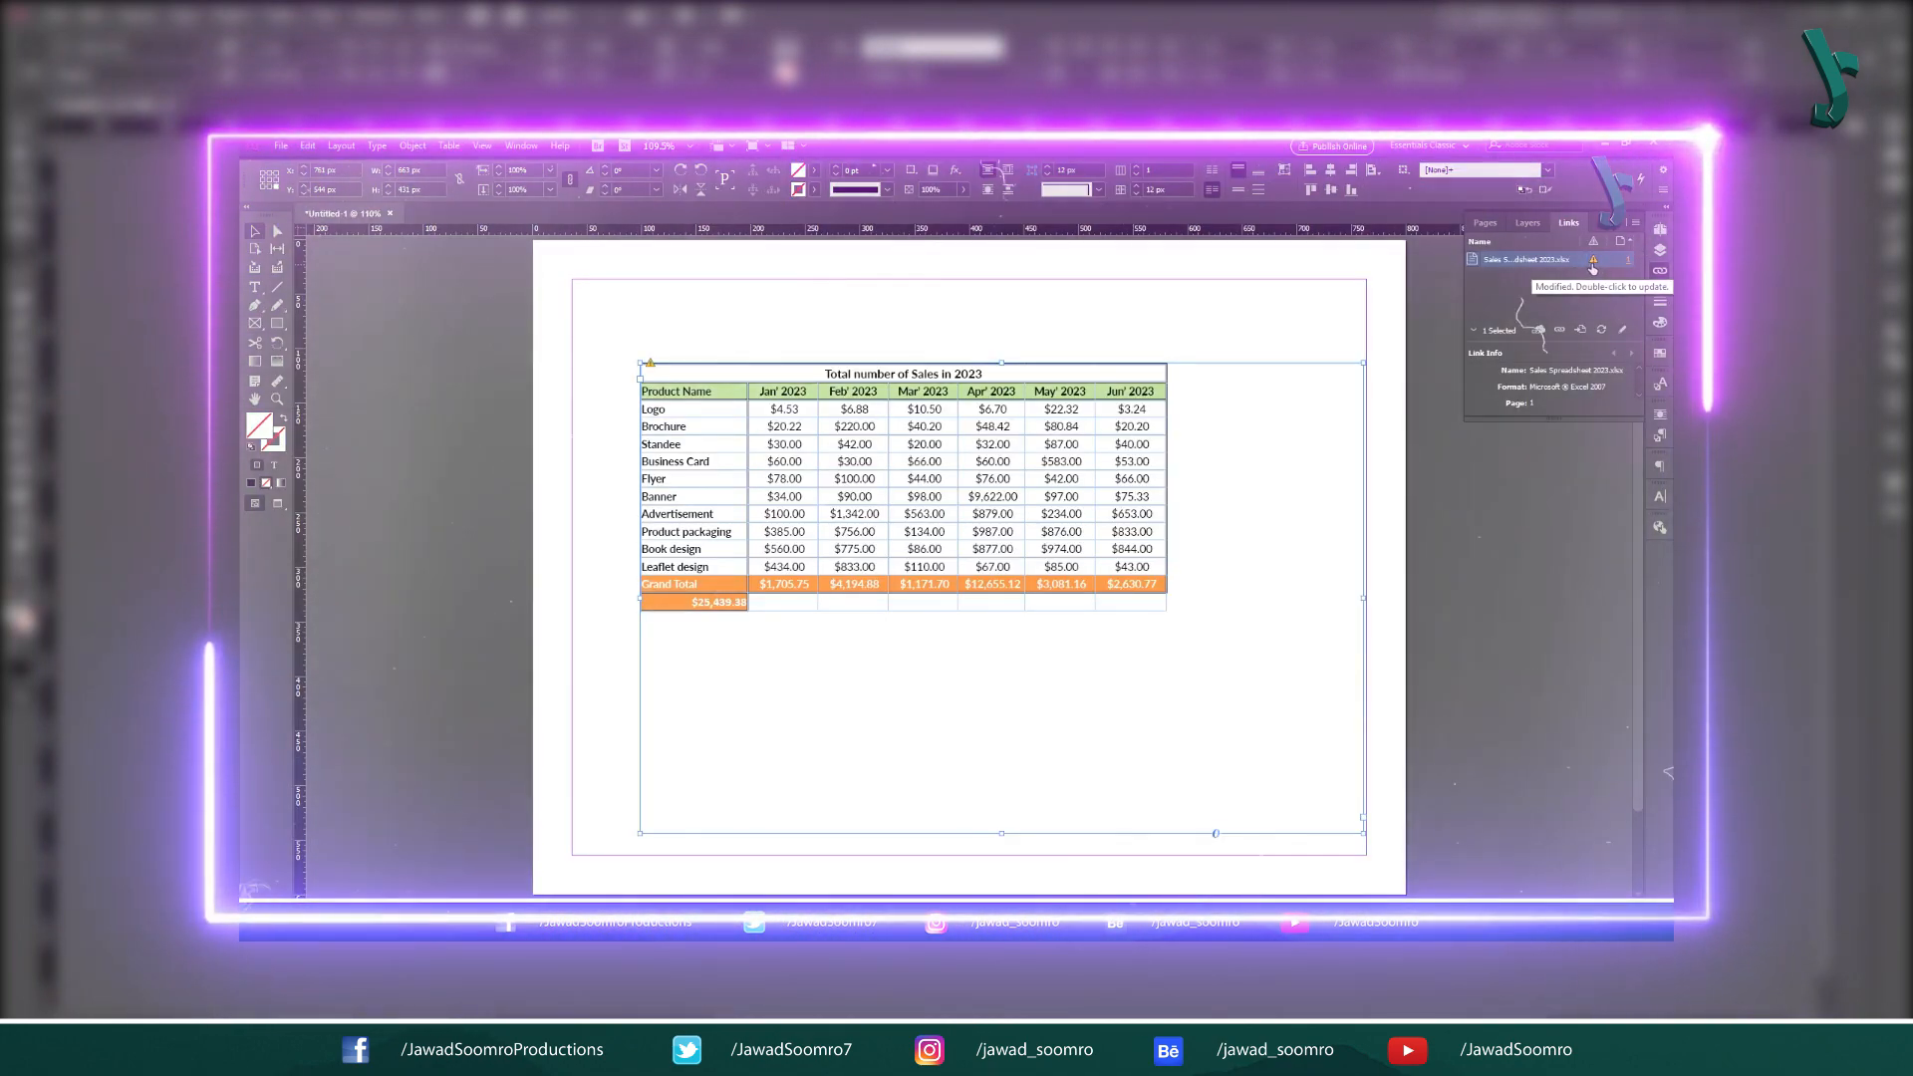
- Switch back to InDesign and update the modified link of the placed sales spreadsheet
double_click(1592, 261)
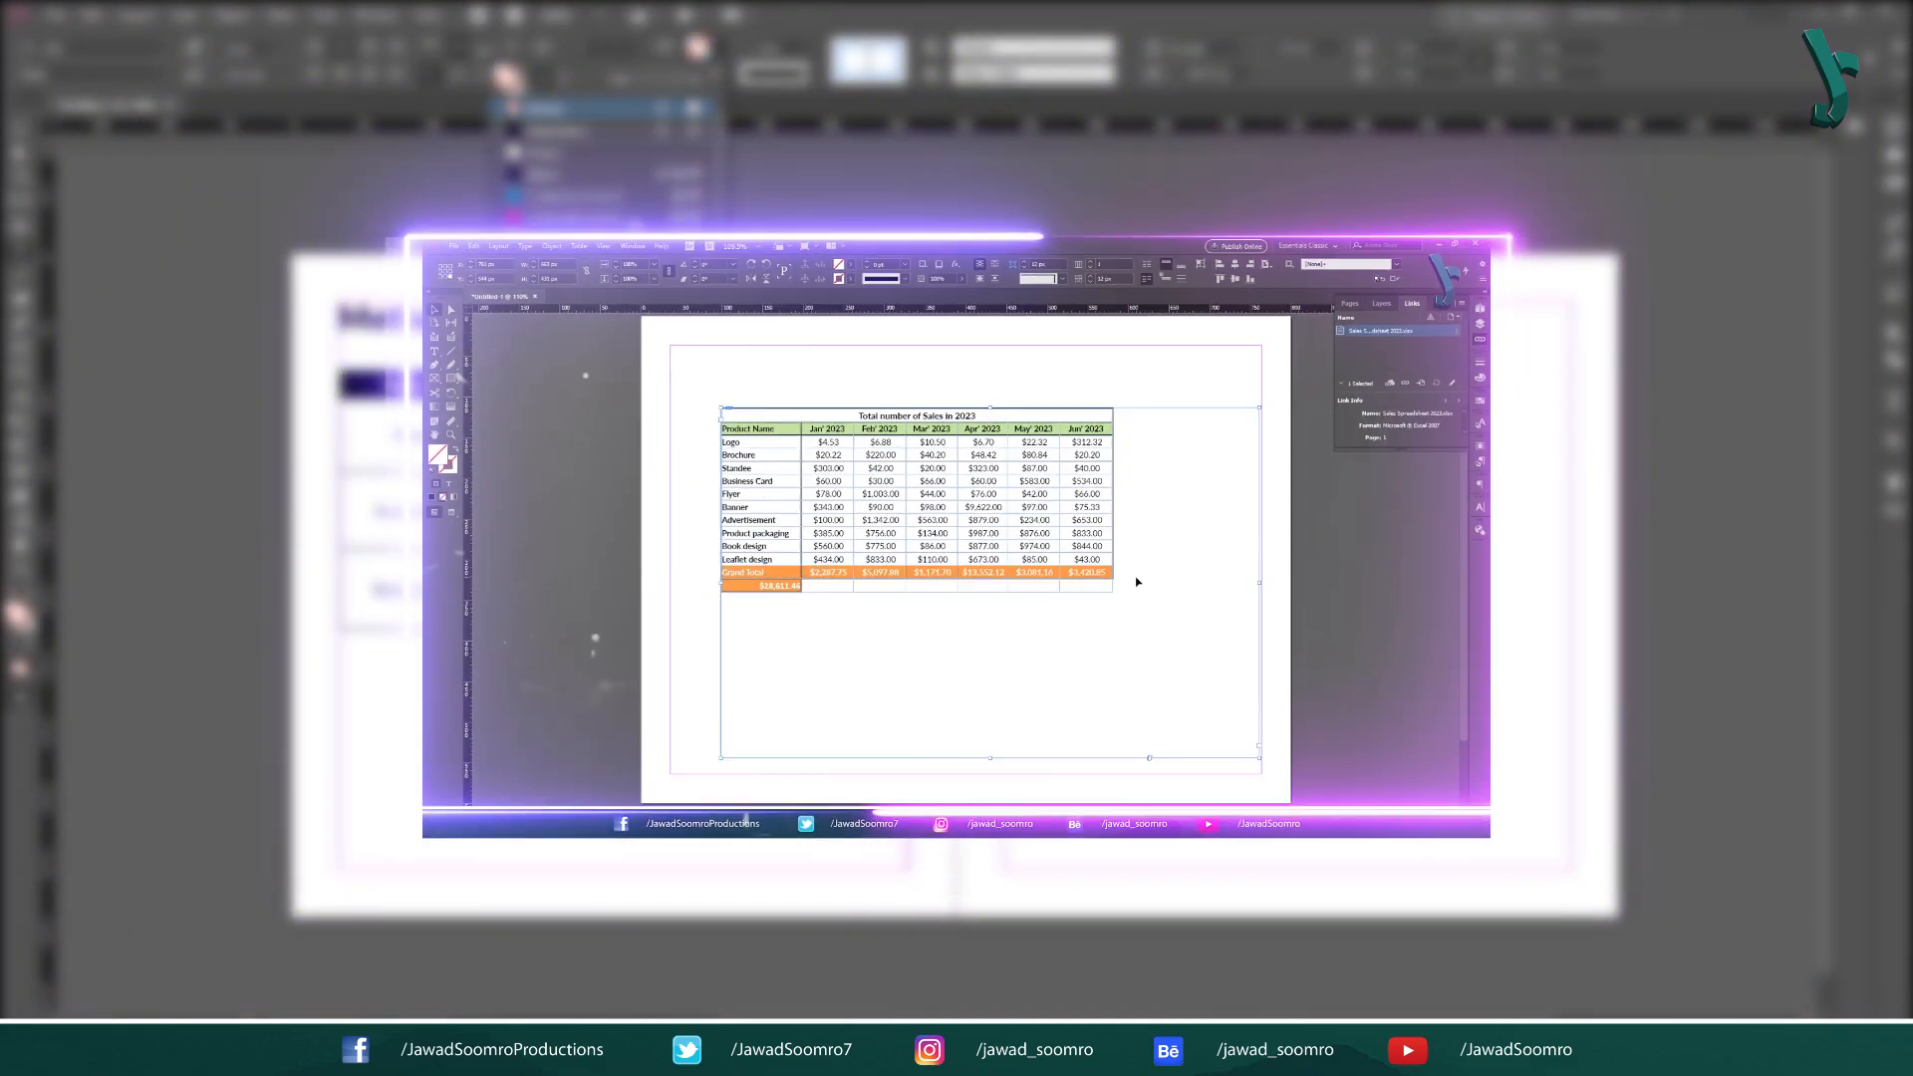
- Fill the product table's header row with the pink color d8a49d
left_click_drag(869, 491, 859, 500)
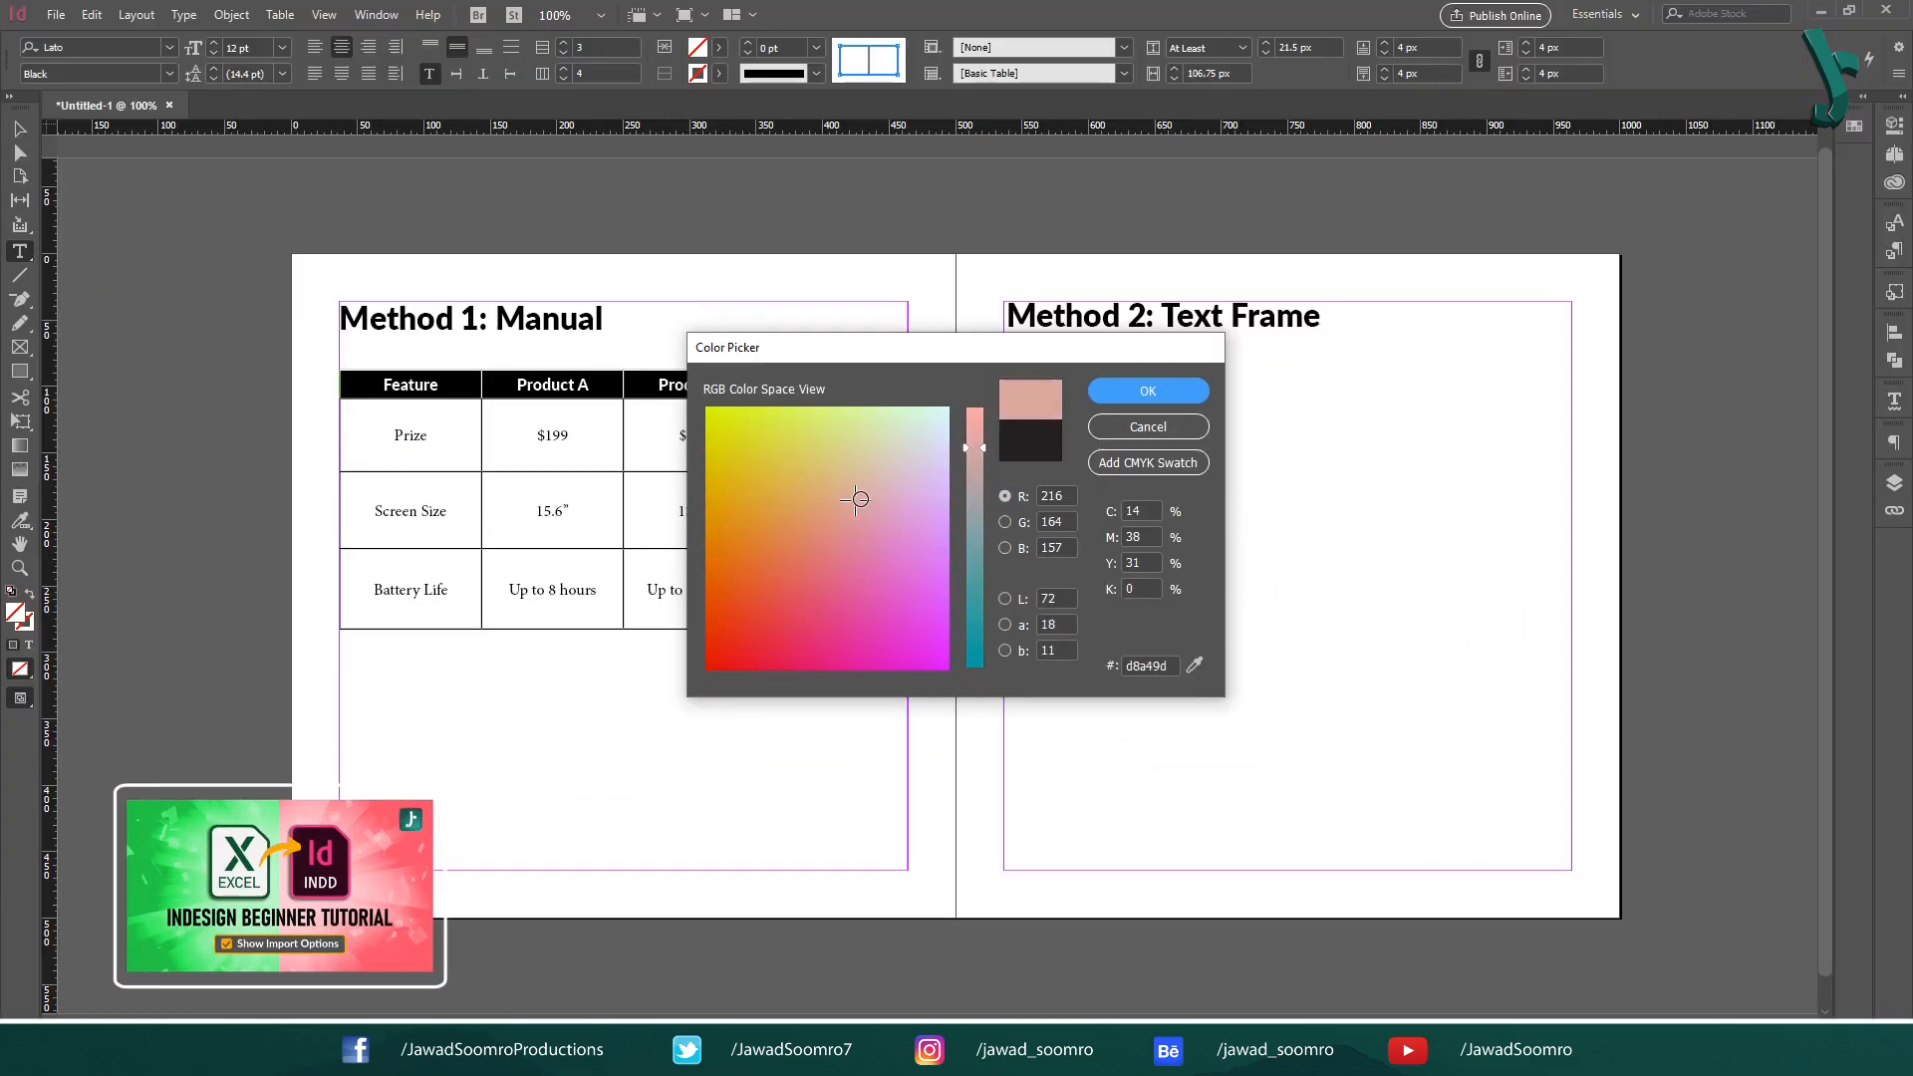
left_click(1122, 392)
- Fill the Prize, Screen Size and Battery Life label cells with a light blue color
left_click_drag(379, 436, 410, 589)
double_click(15, 613)
left_click(875, 435)
left_click(931, 431)
left_click(973, 482)
left_click(1148, 390)
left_click(375, 510)
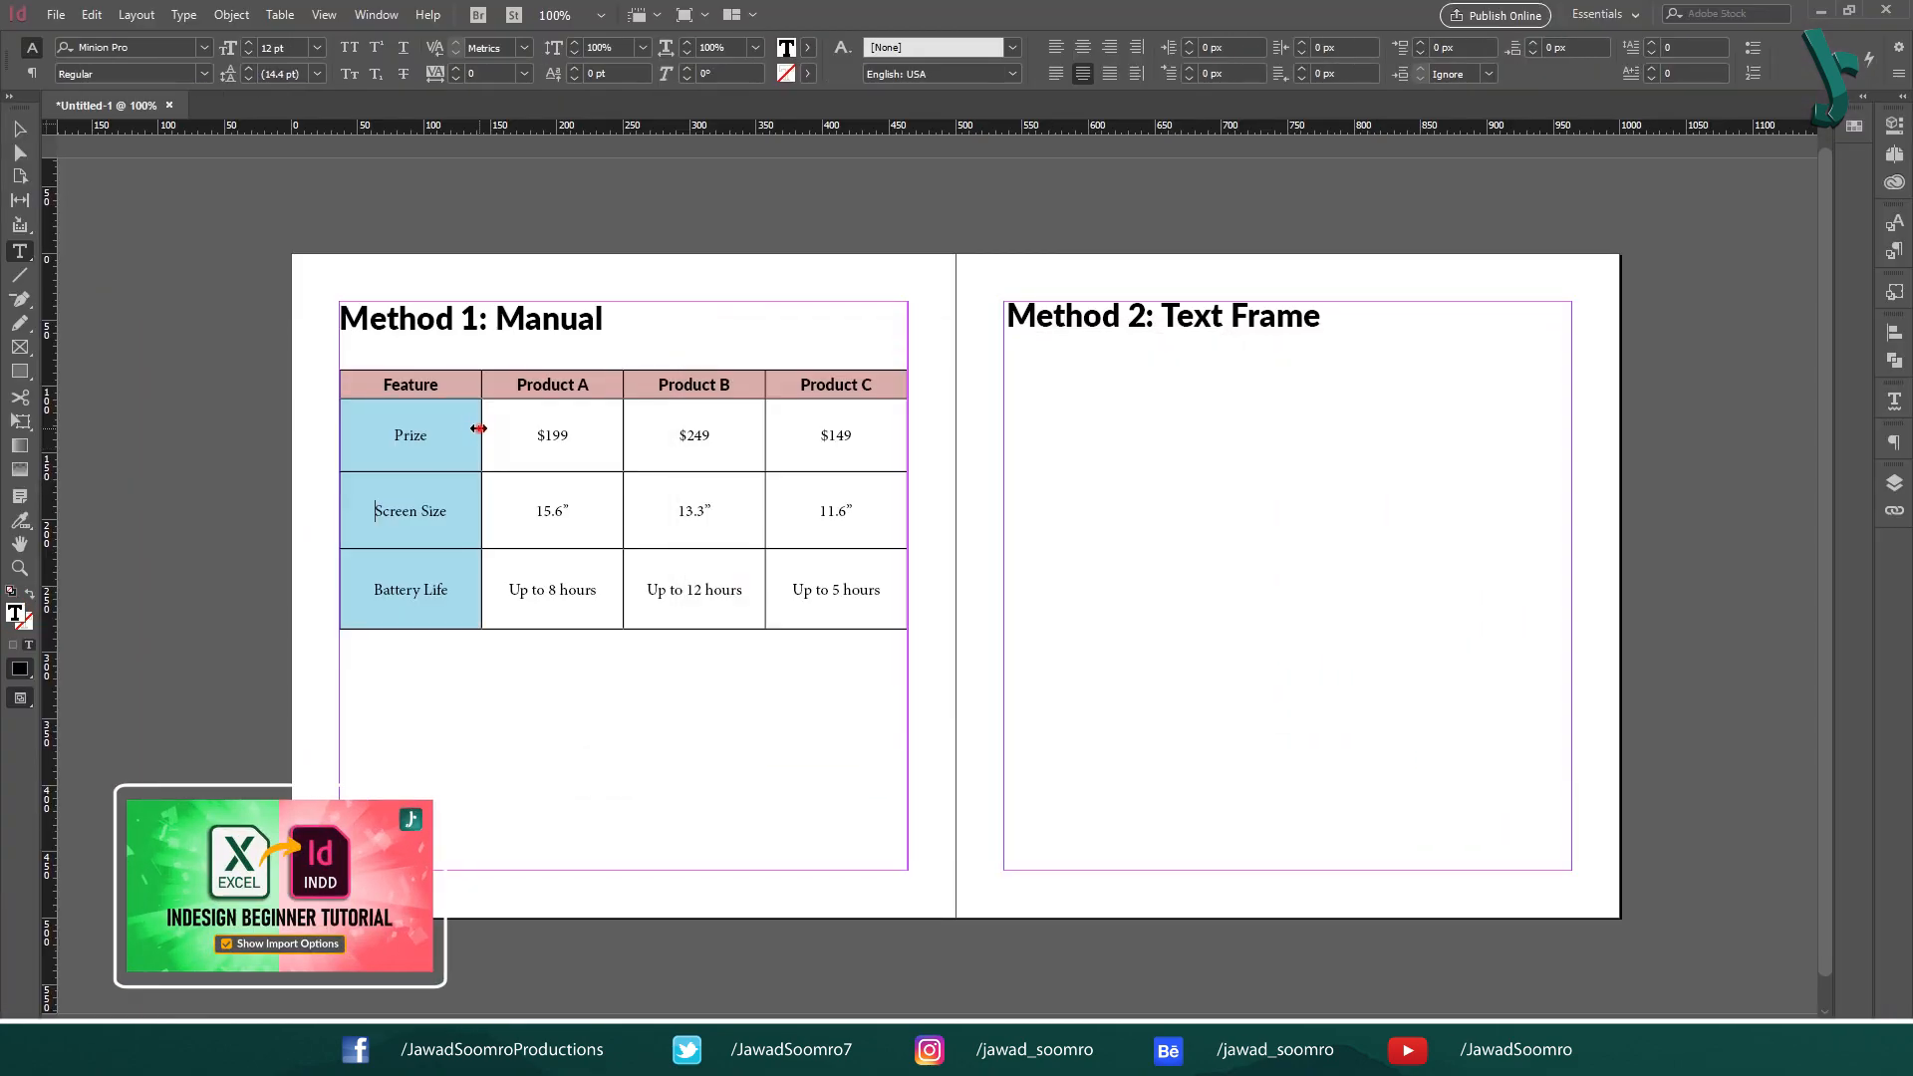
- Narrow the Feature column slightly and set the text of the body cells to the Lato font
left_click_drag(478, 429, 453, 428)
left_click_drag(824, 589, 397, 435)
left_click(105, 47)
type("lato")
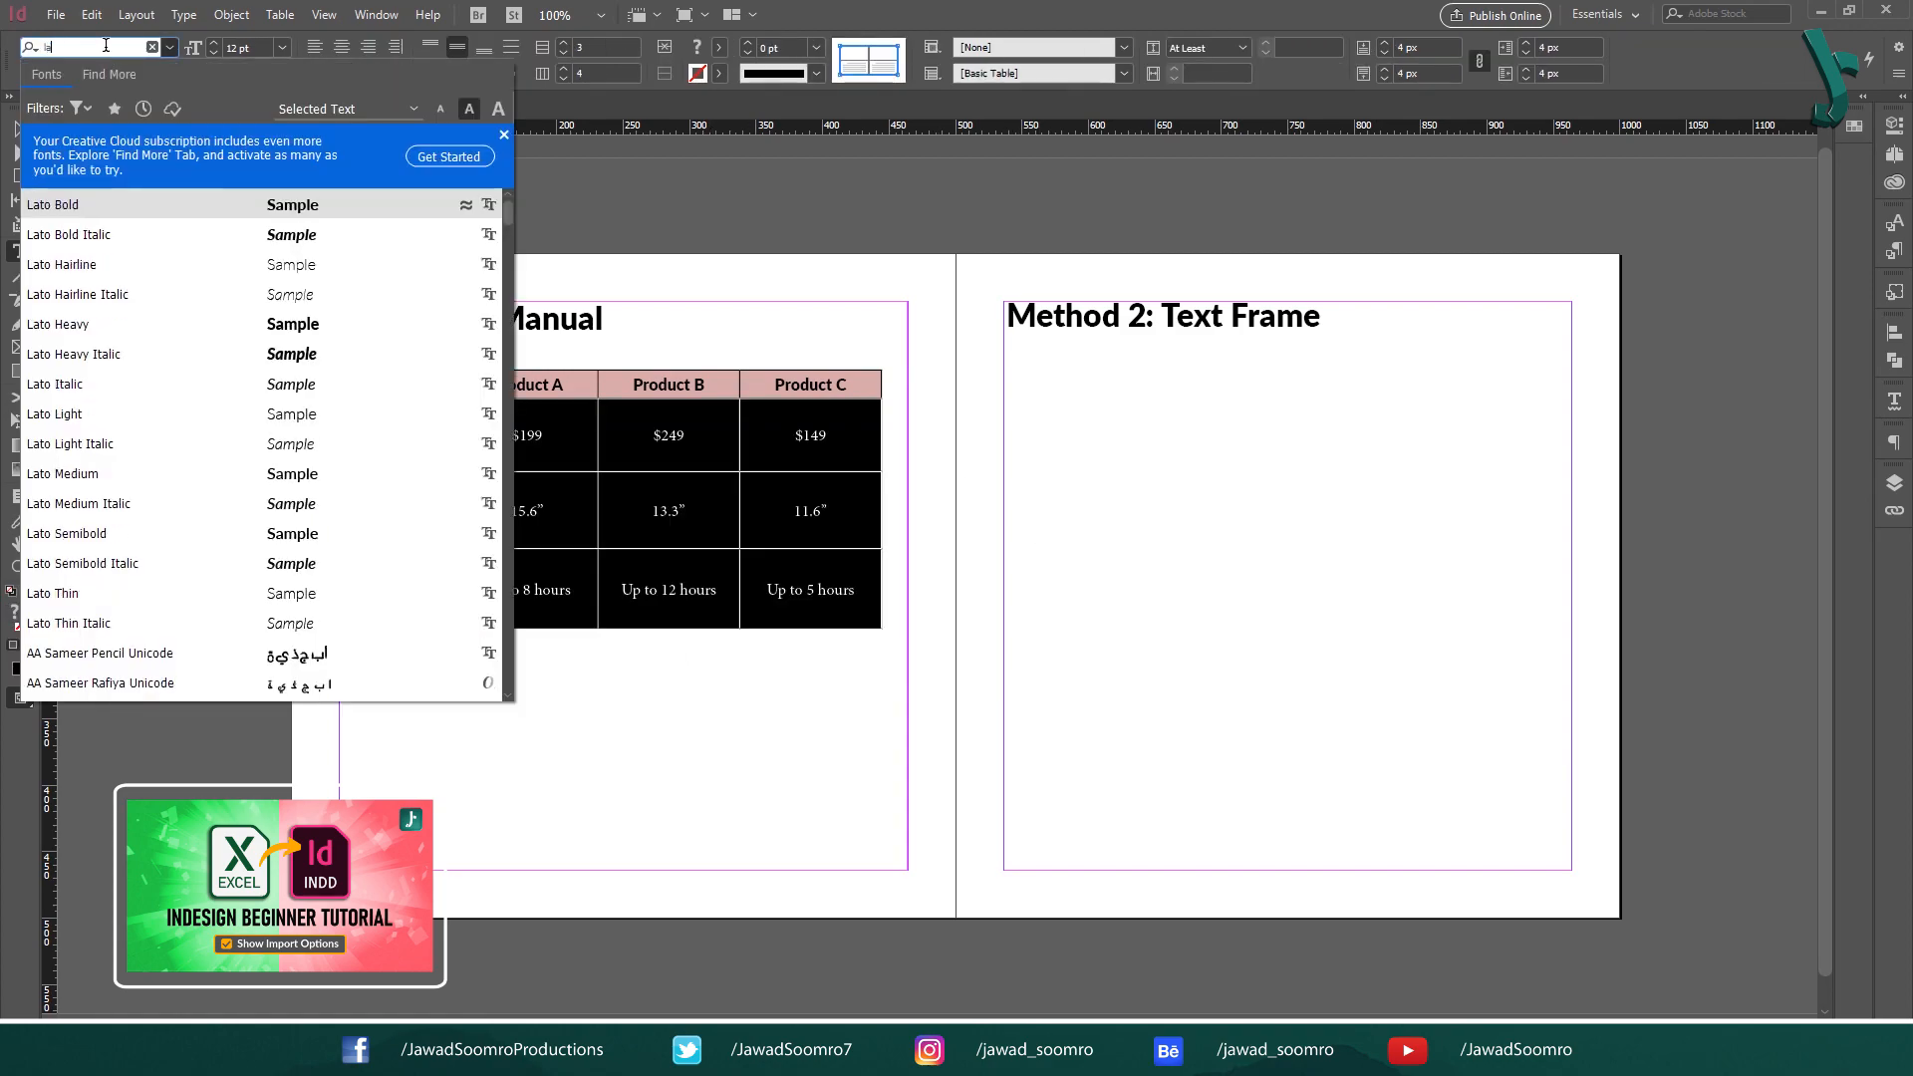
key("Return")
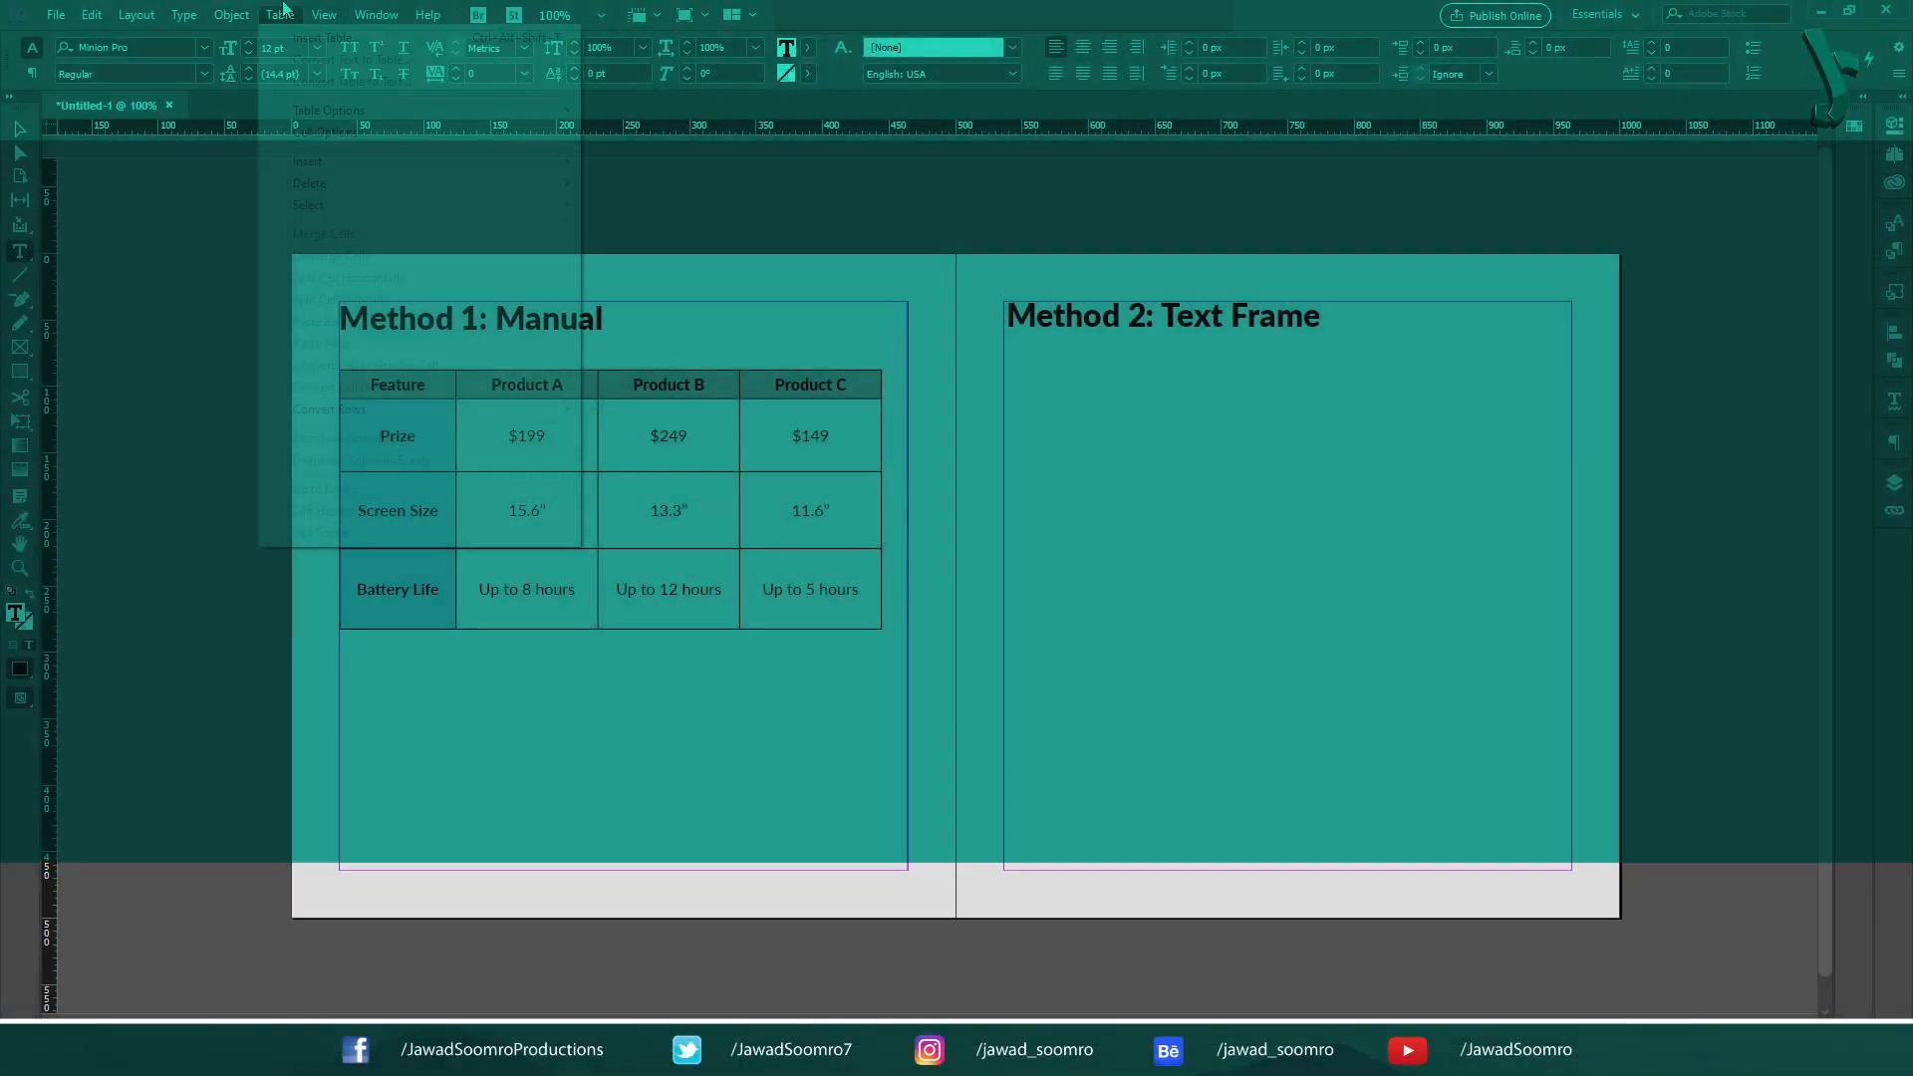
- Insert a table with 12 body rows and 4 columns into the text frame beneath the Method 2: Text Frame heading
left_click(282, 12)
left_click(309, 38)
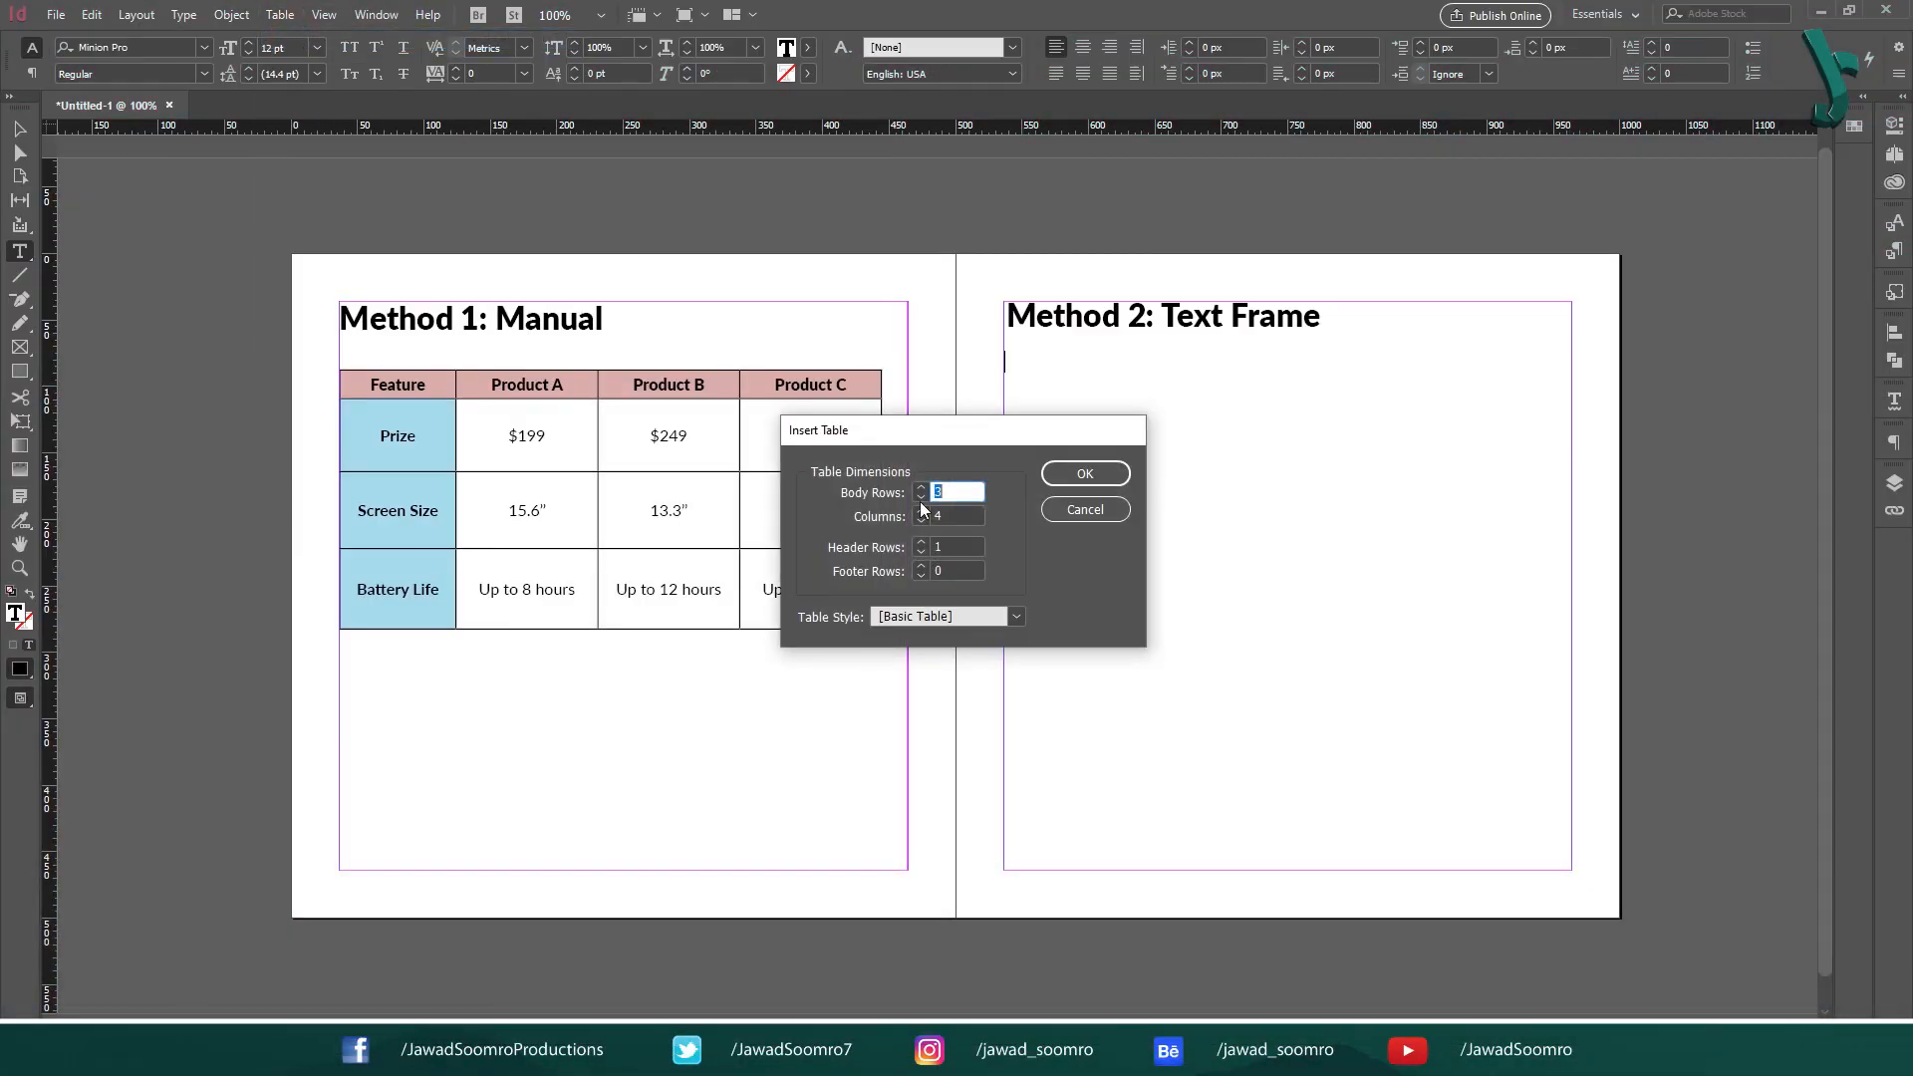
type("12")
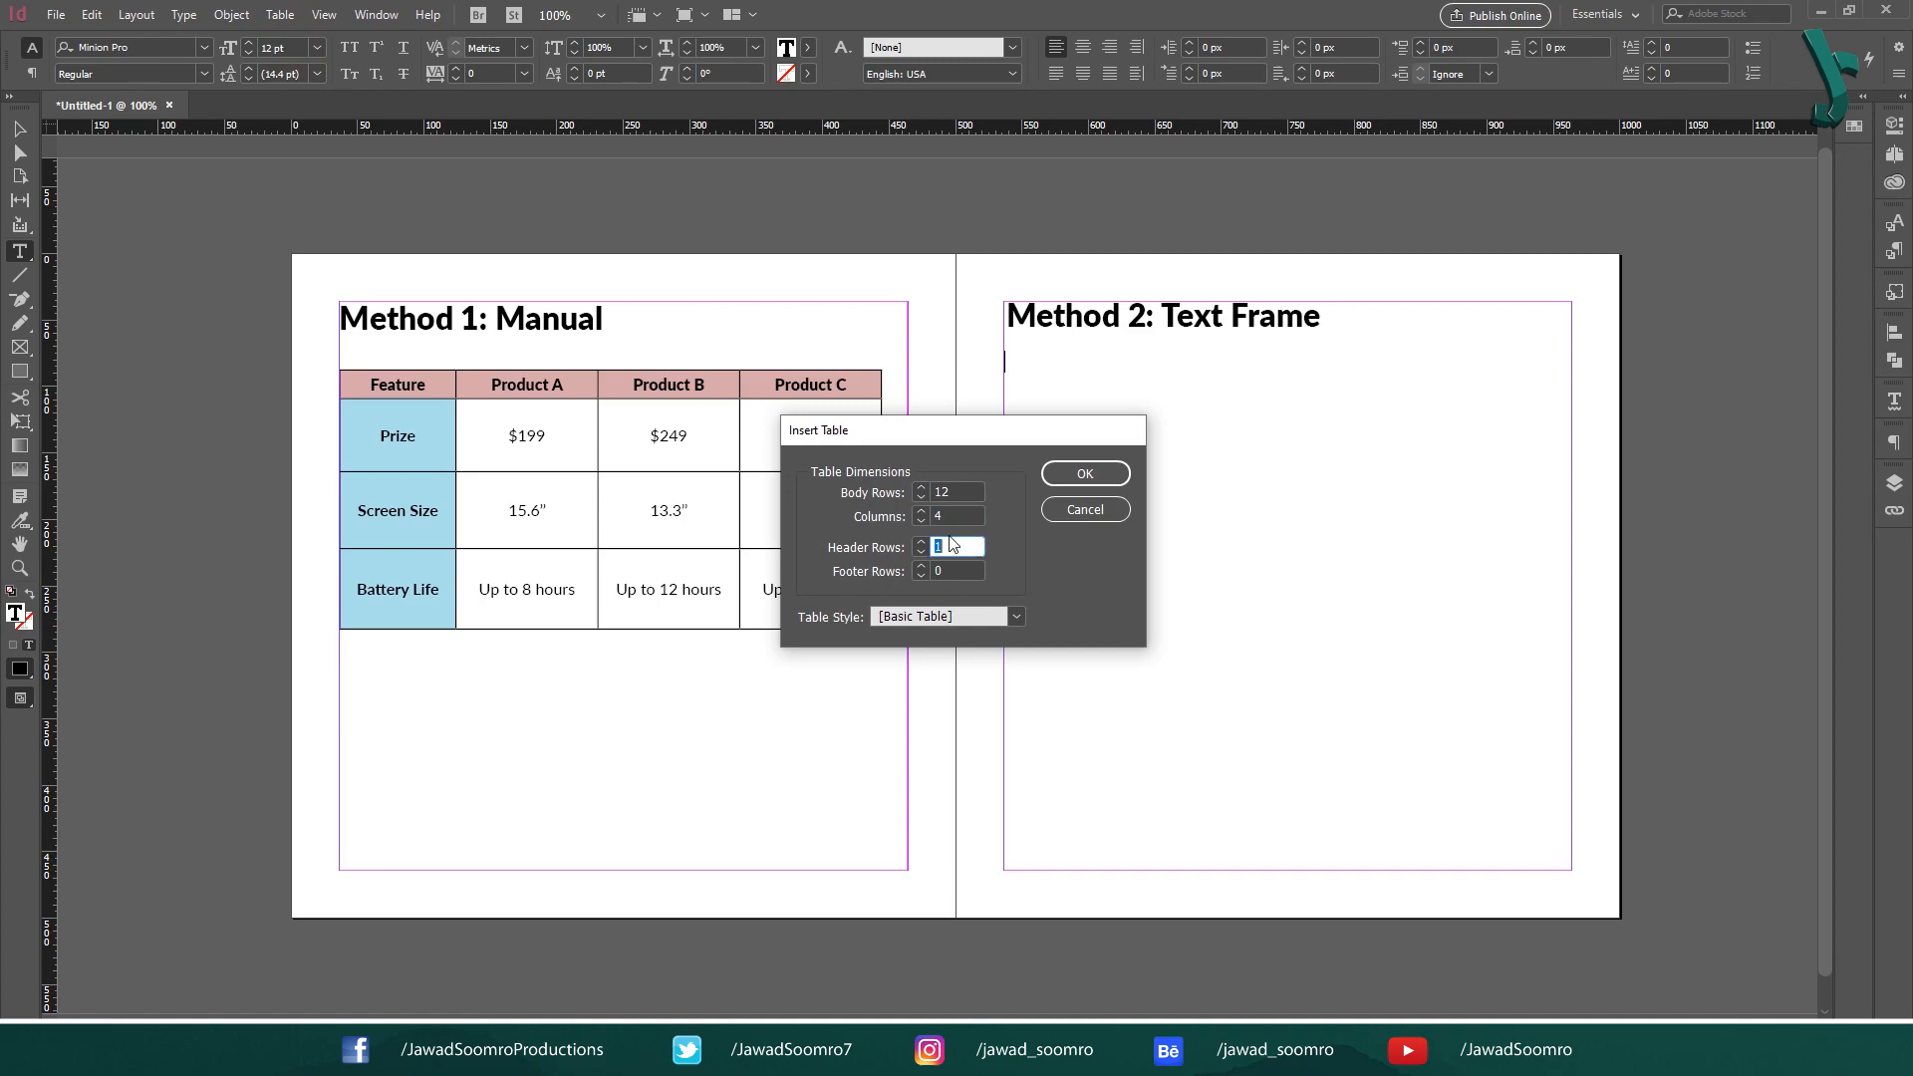
left_click(1085, 473)
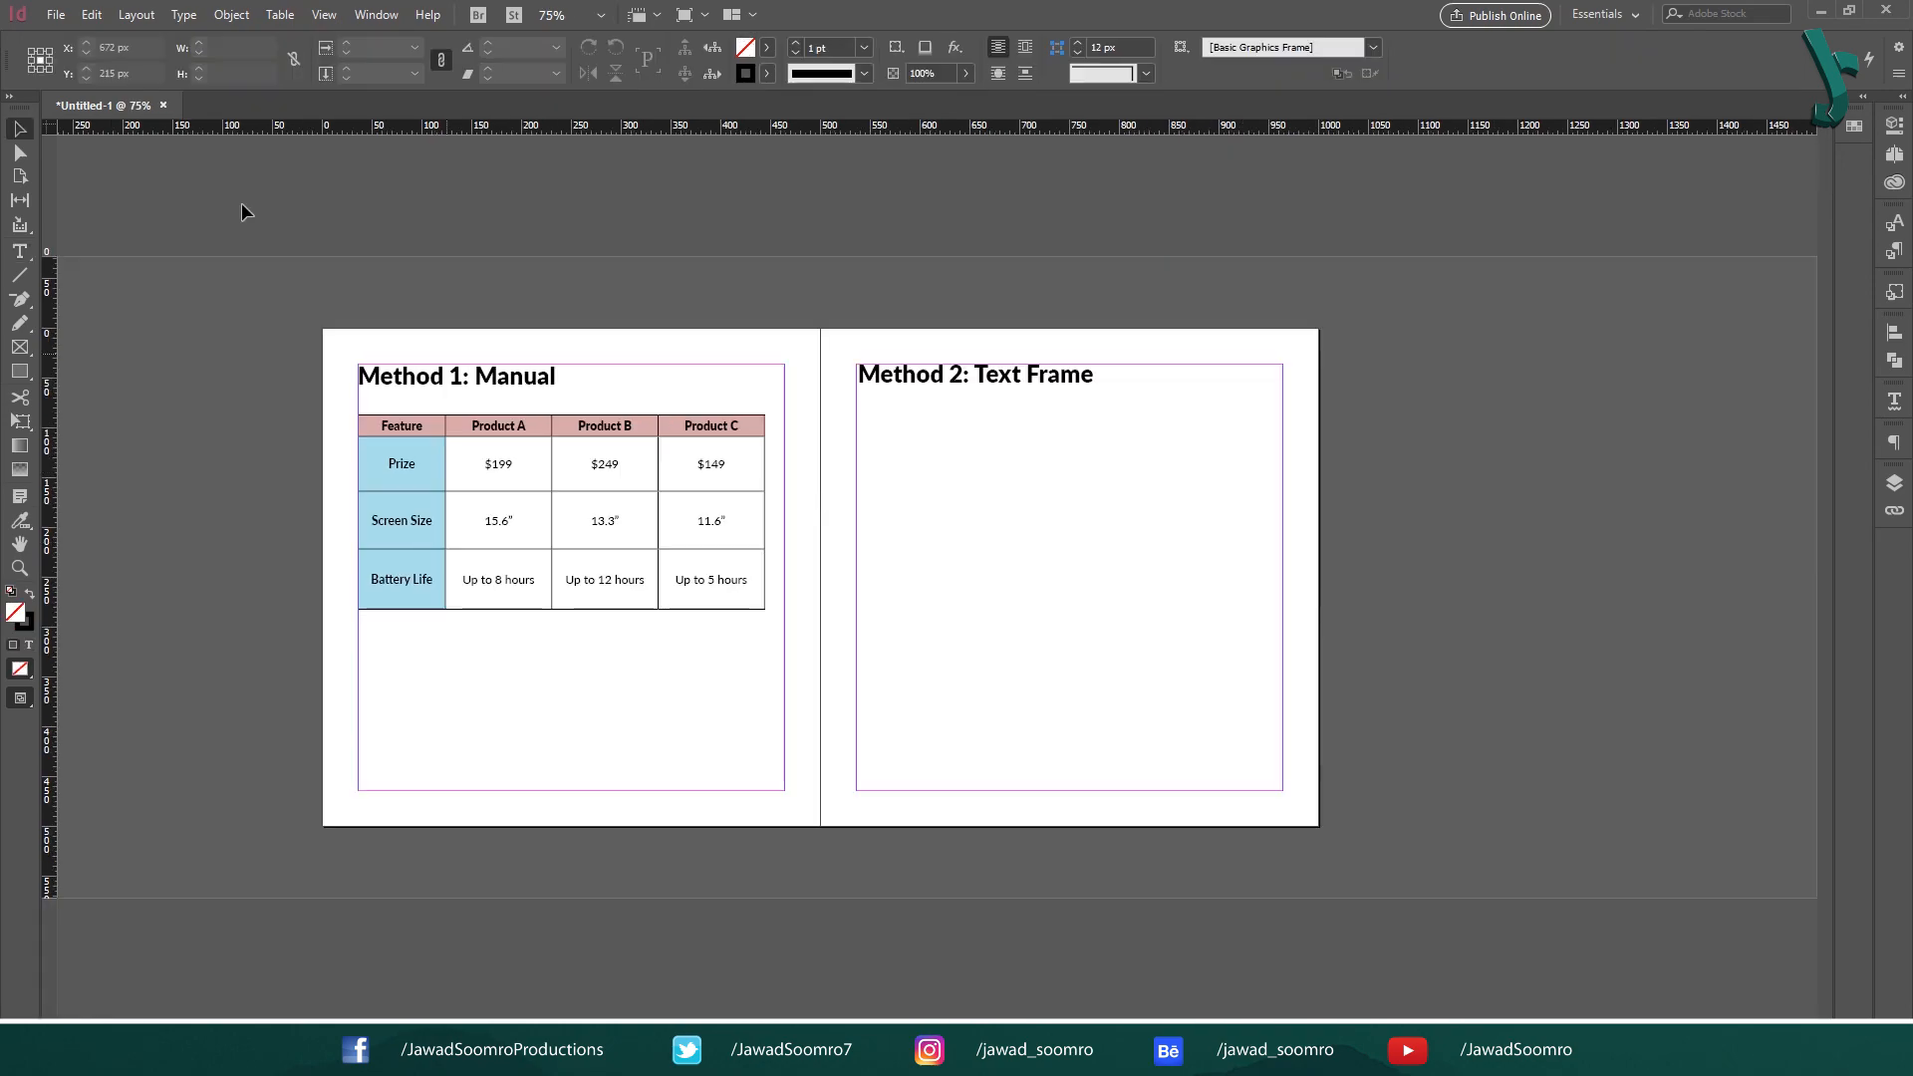
- Add a third page to the document and move it beside page 2 so all three pages share one spread
left_click(136, 14)
mouse_move(156, 40)
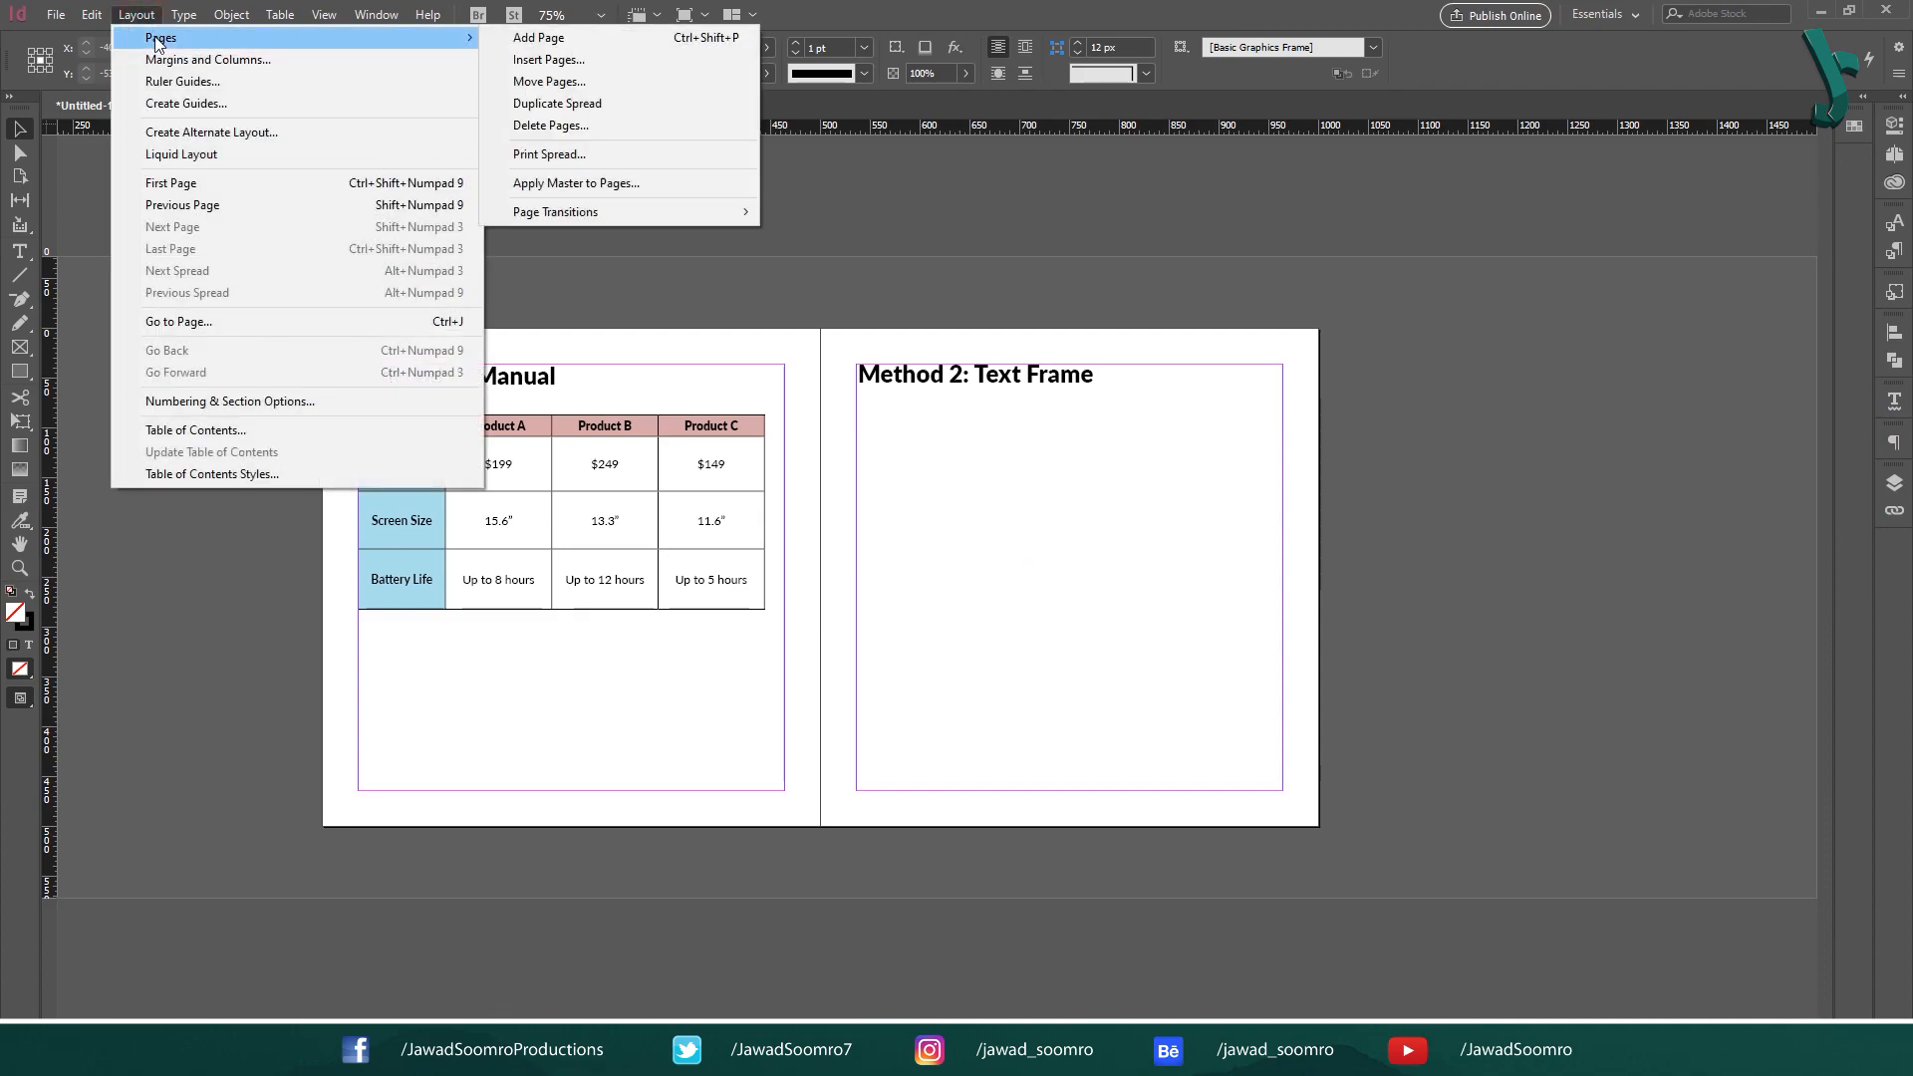
left_click(745, 40)
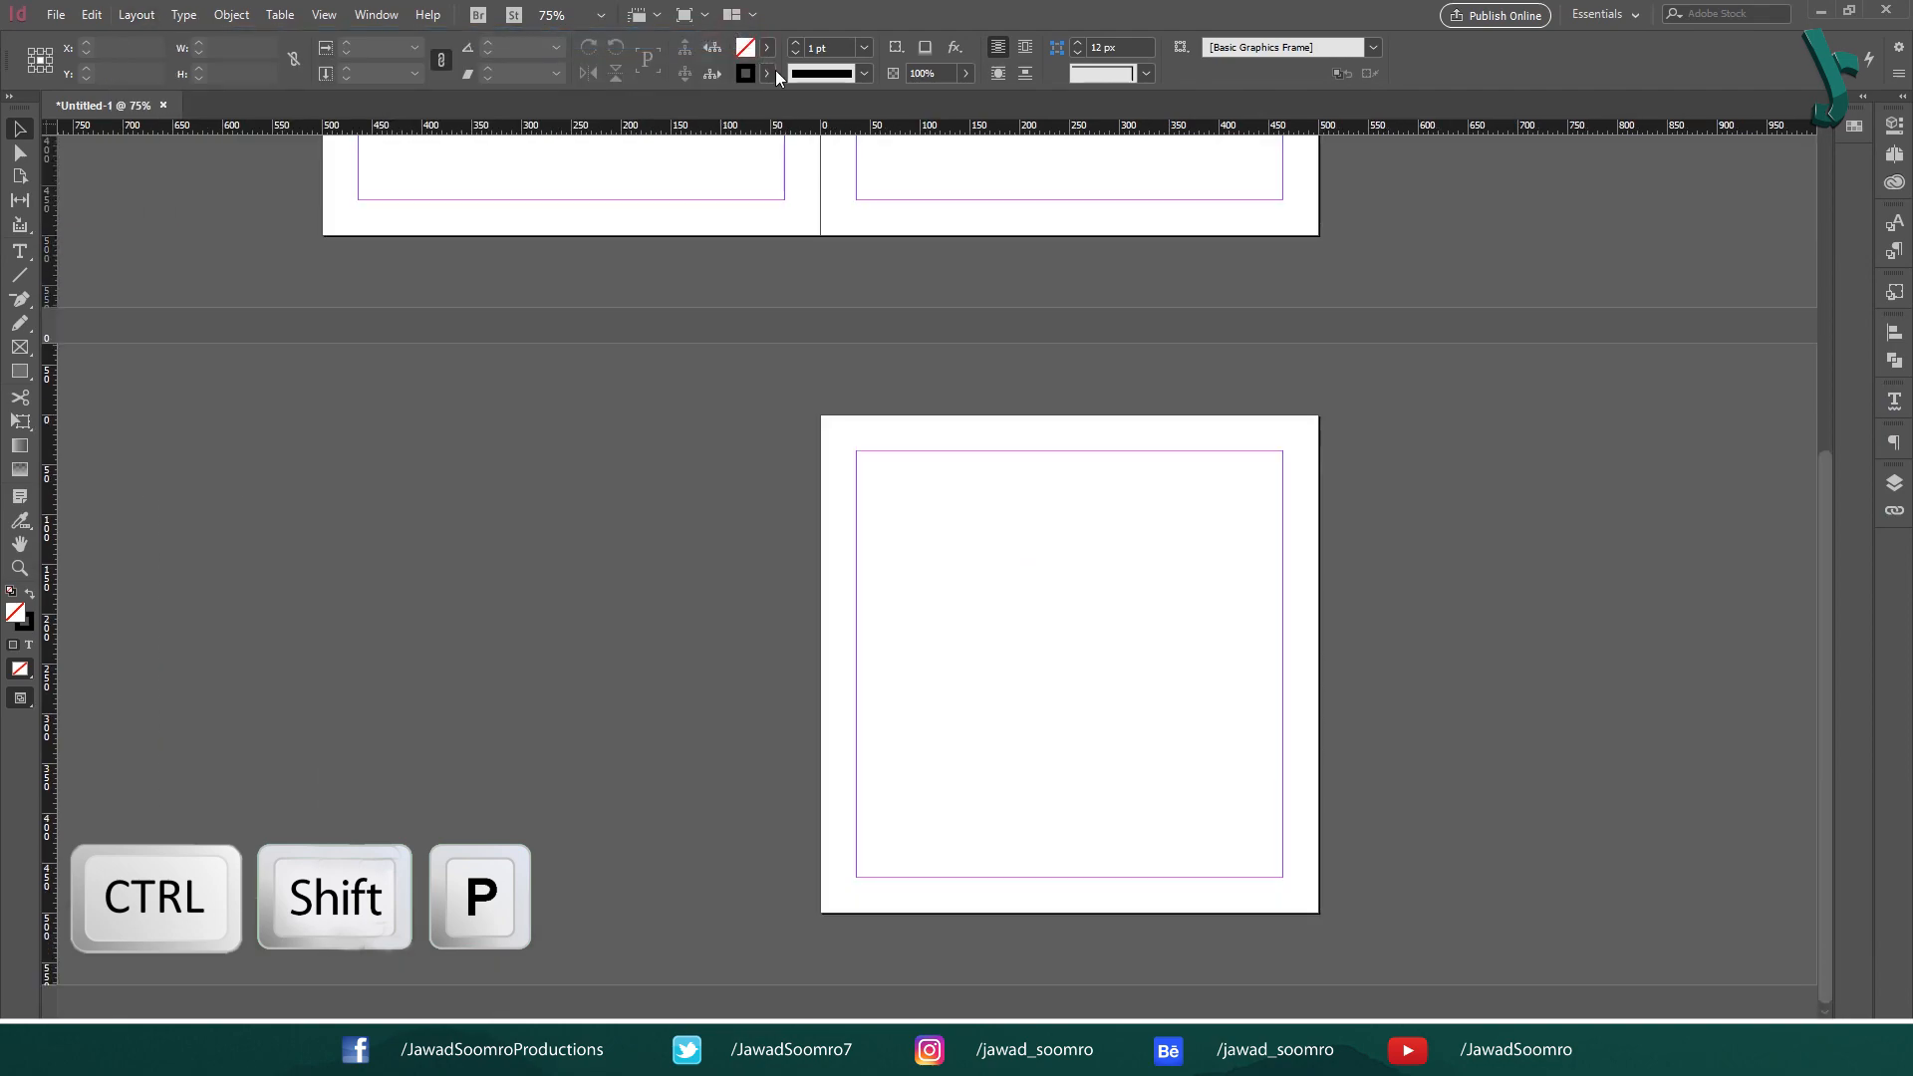
left_click(1896, 153)
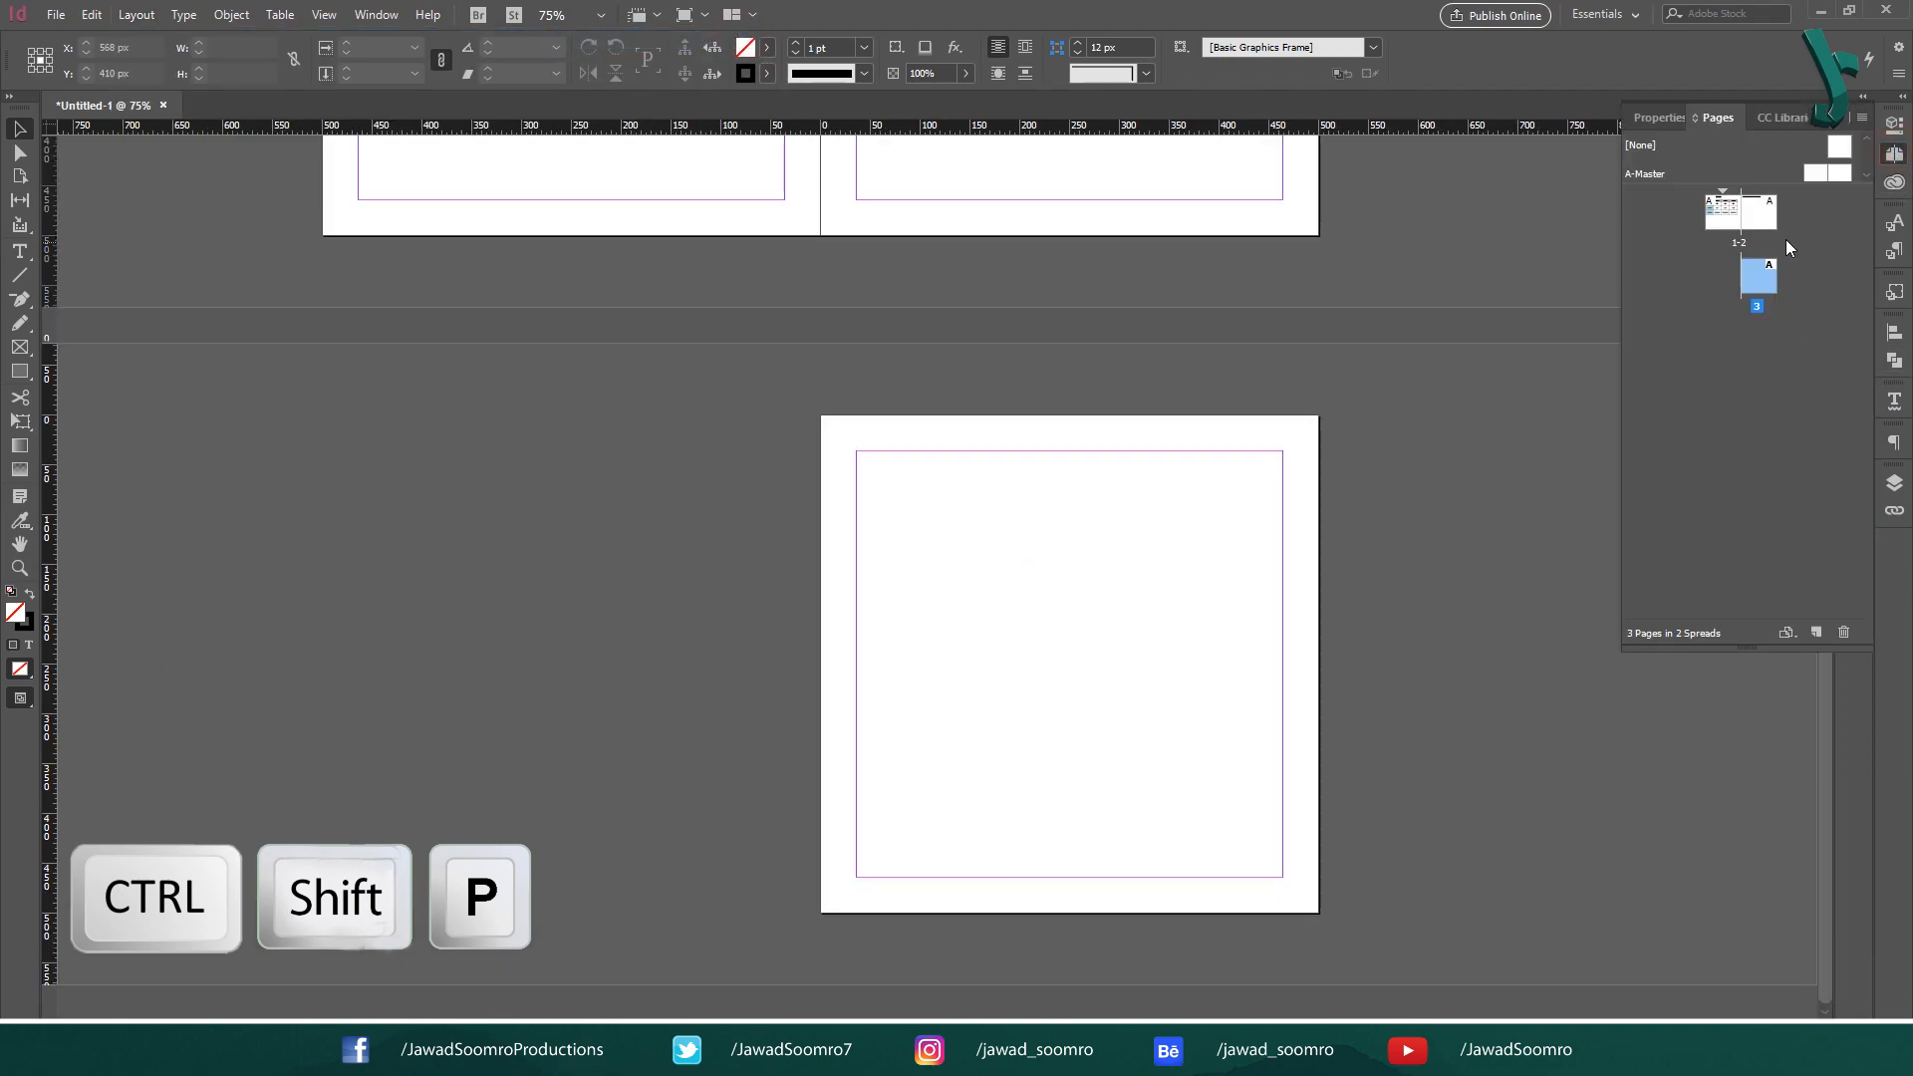
left_click_drag(1759, 264, 1793, 194)
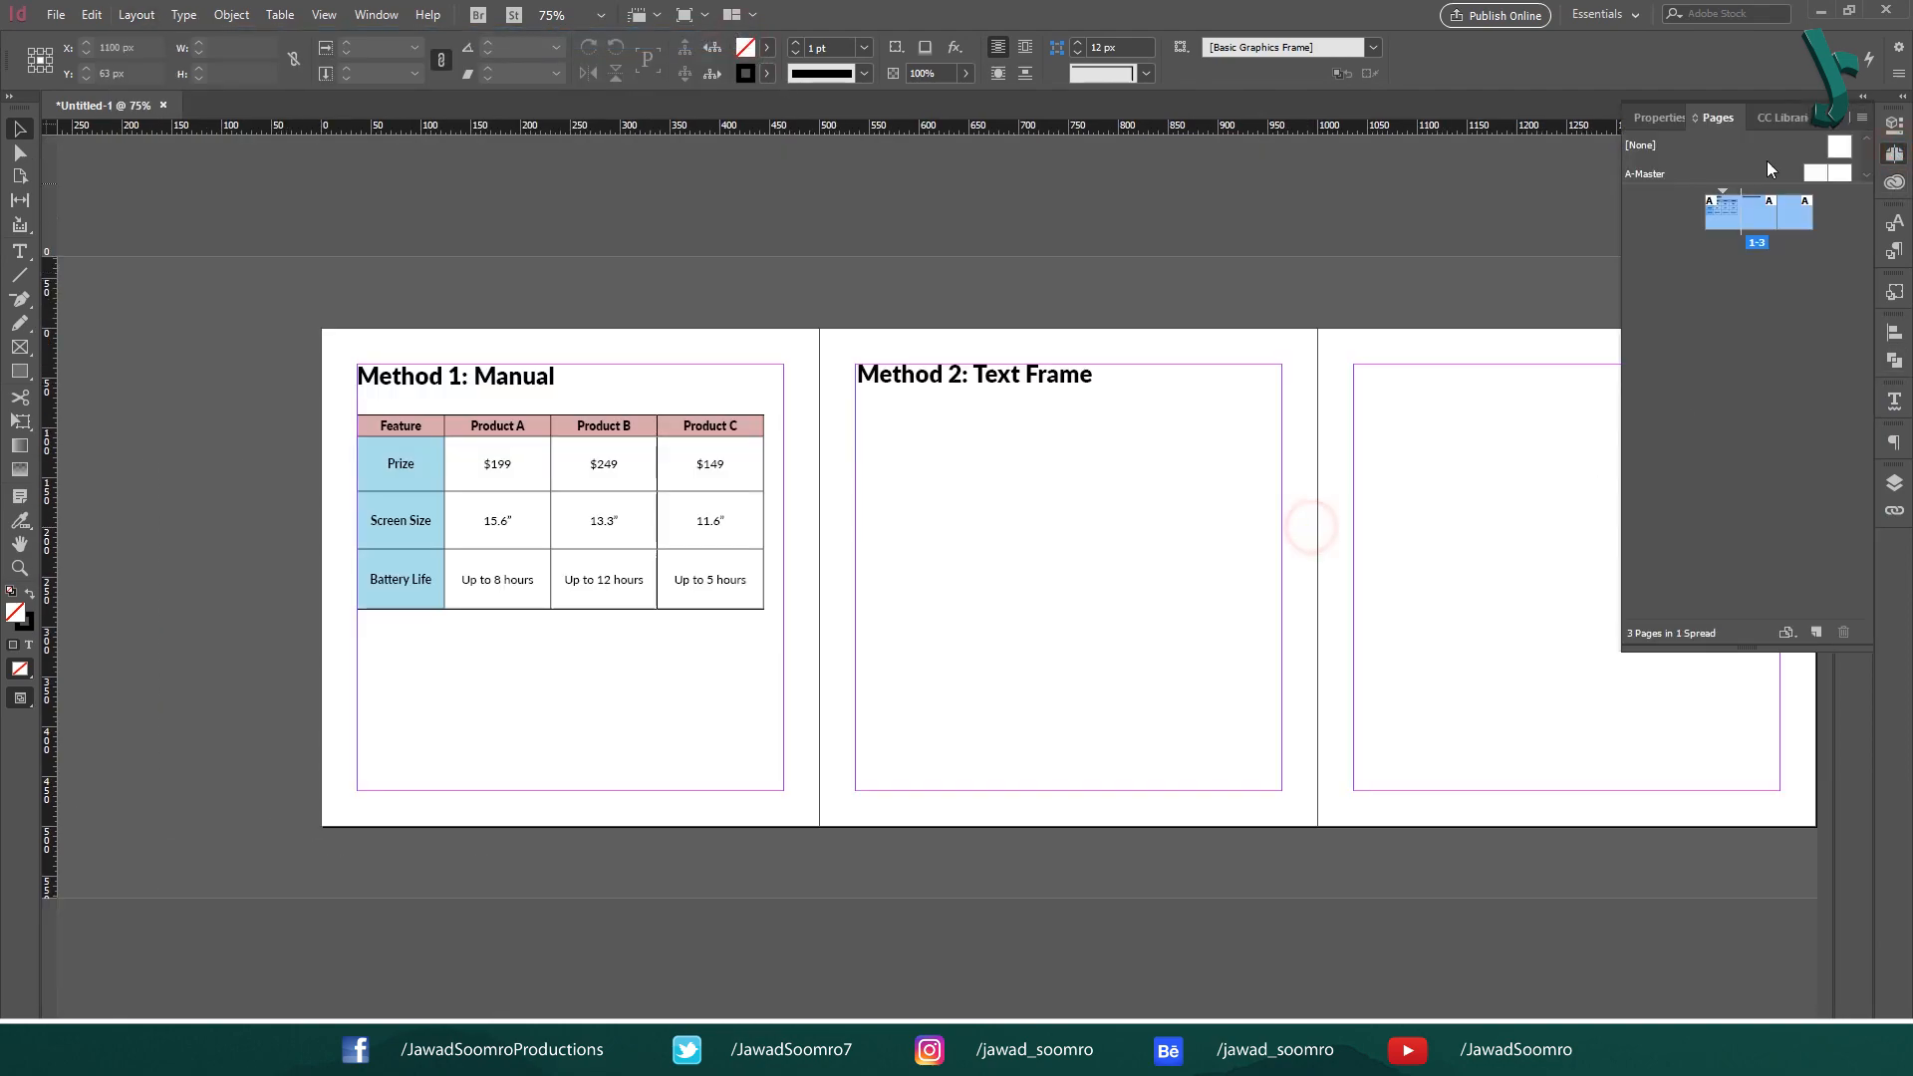
left_click(1839, 122)
- Create a text frame under the Method 2 heading and insert a table with 12 body rows, 4 columns and 1 header row
key("t")
mouse_move(658, 413)
left_mouse_down()
mouse_move(932, 607)
mouse_move(1126, 790)
mouse_move(1083, 791)
left_mouse_up()
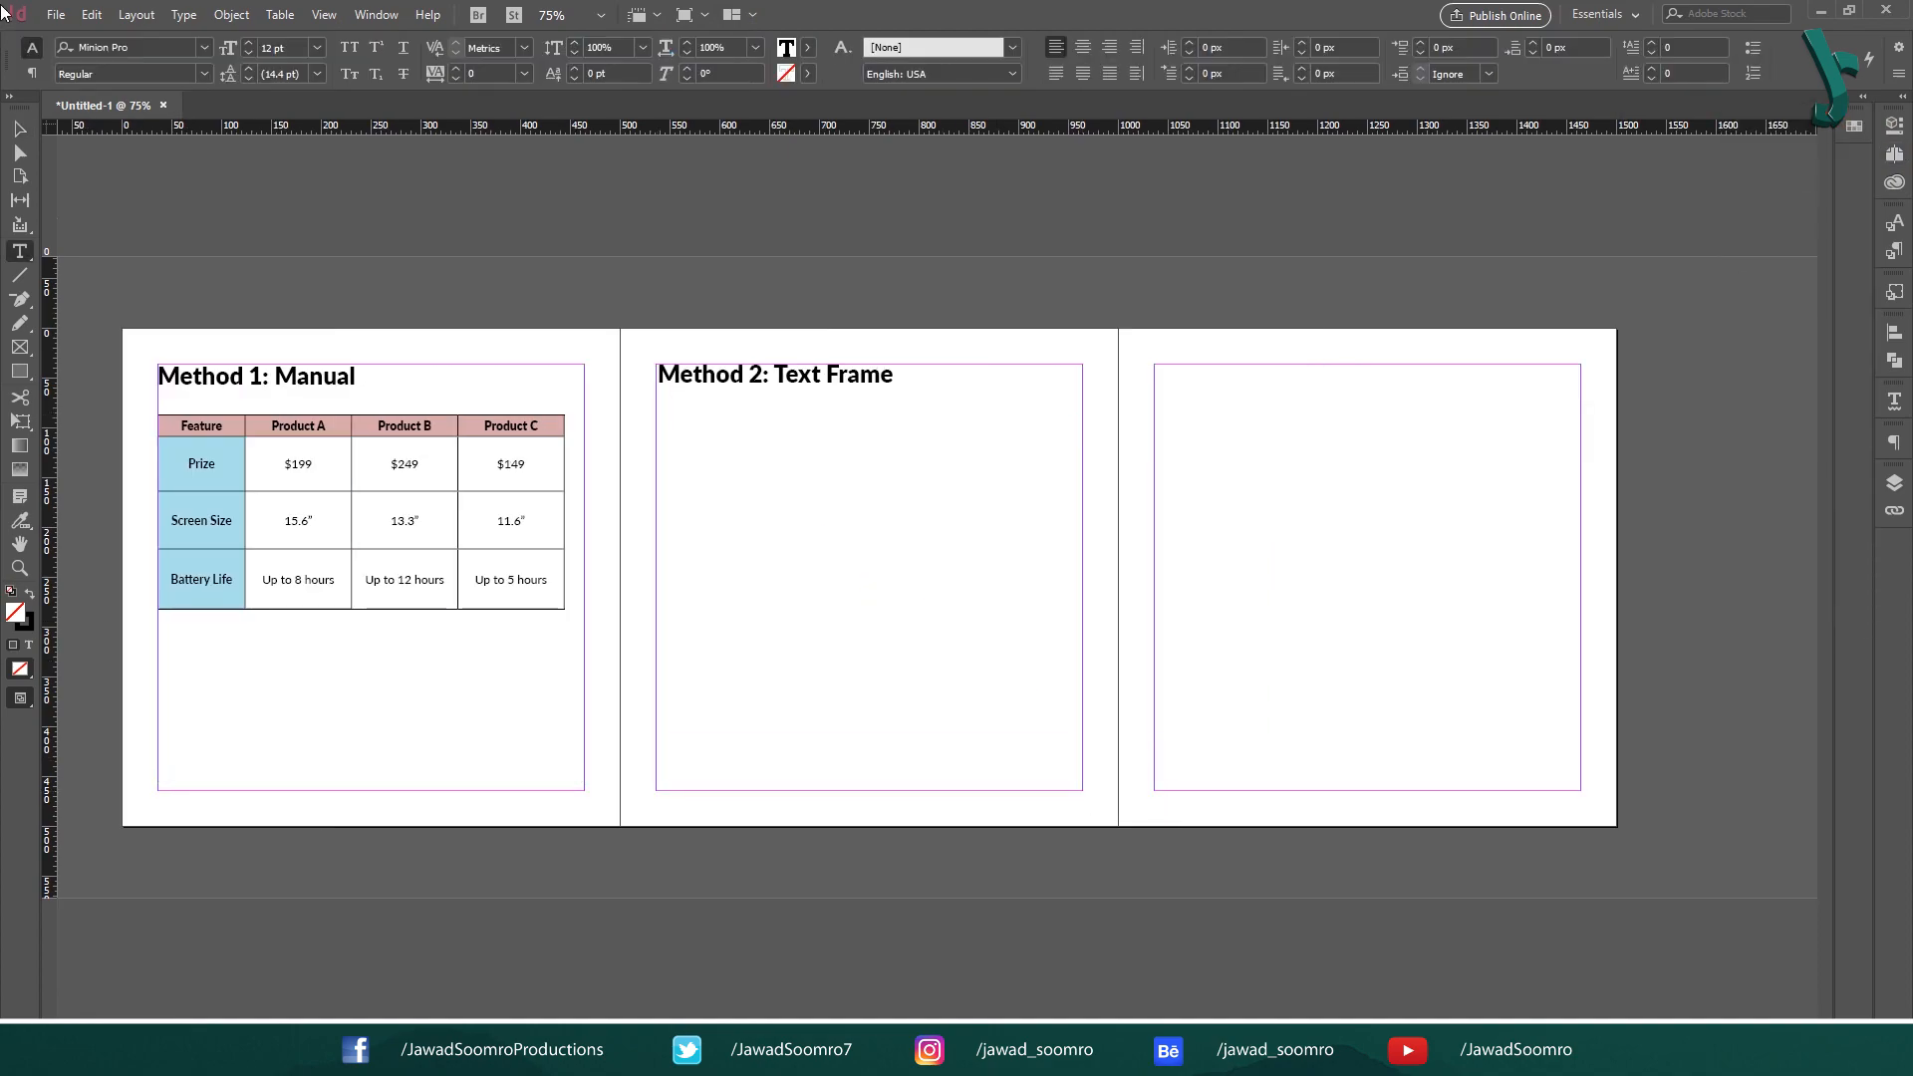
left_click(277, 14)
left_click(327, 37)
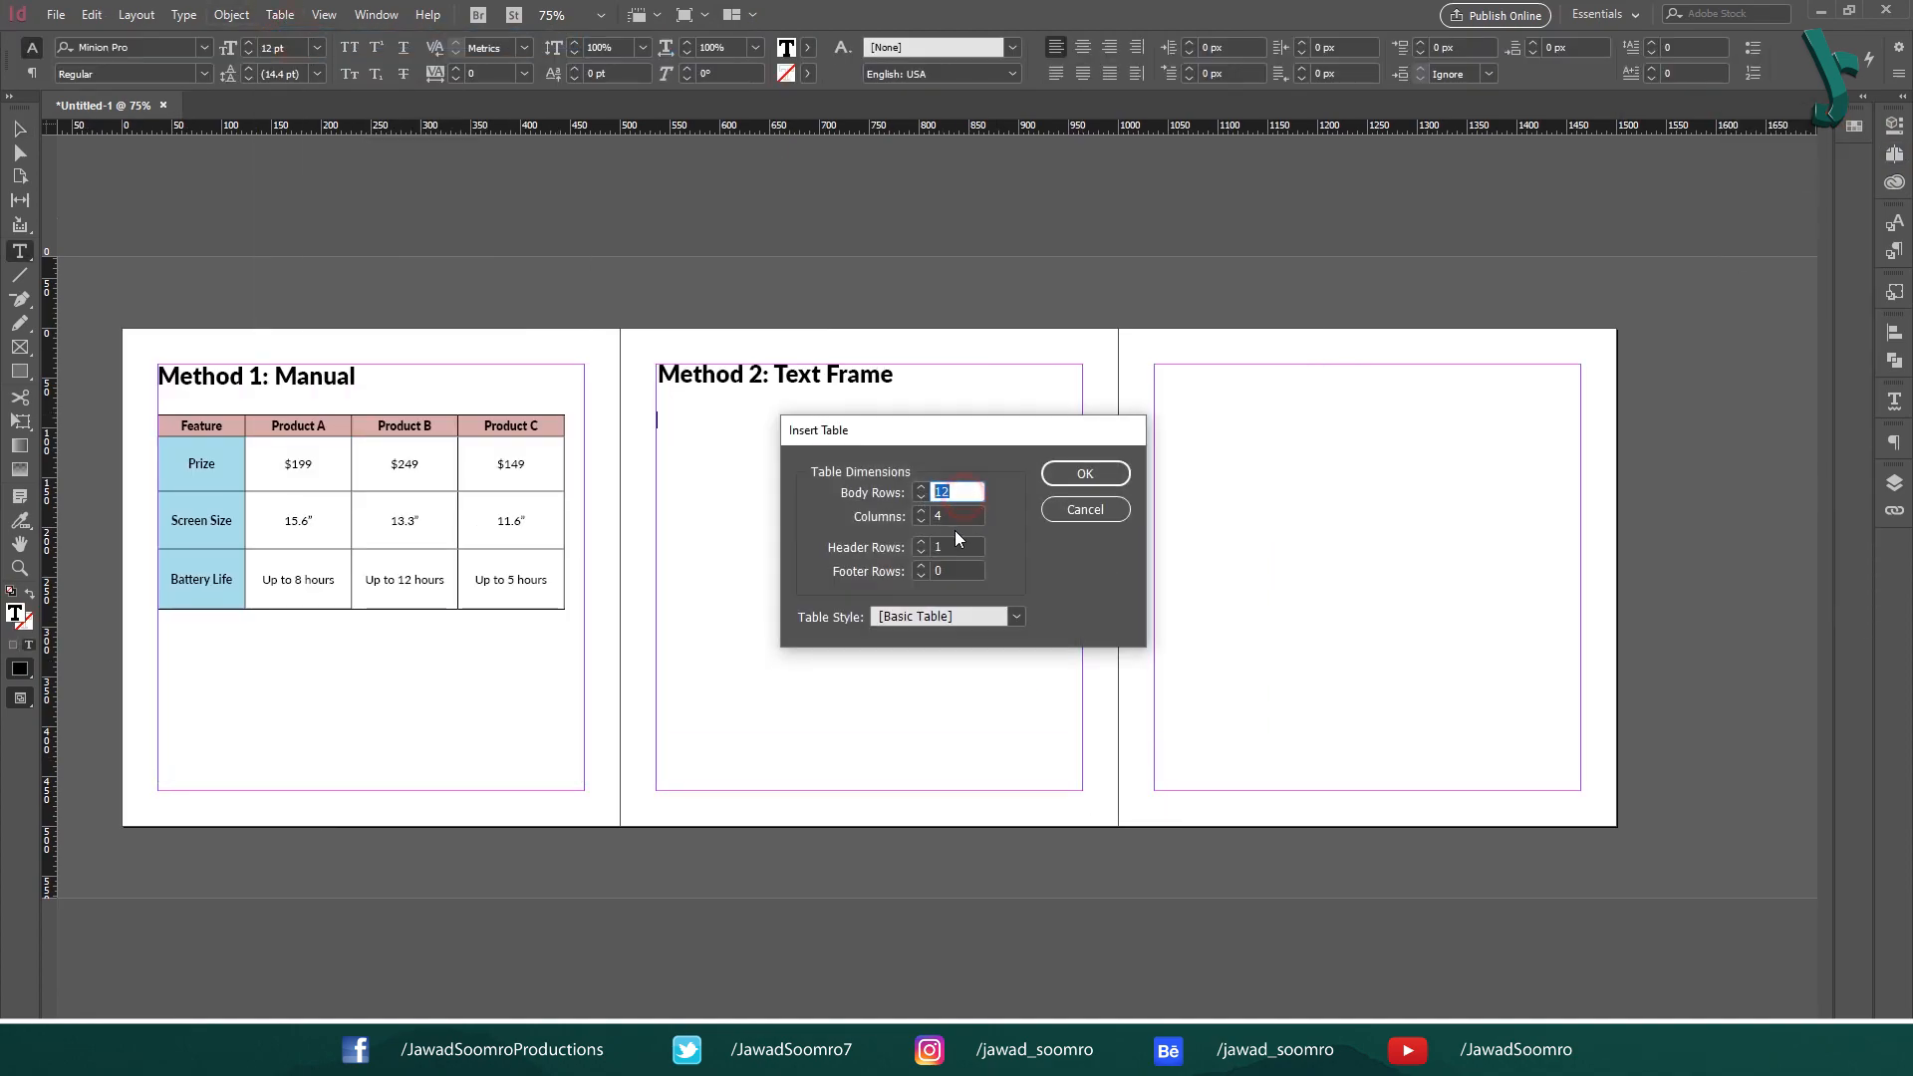
key("Tab")
left_click(1071, 475)
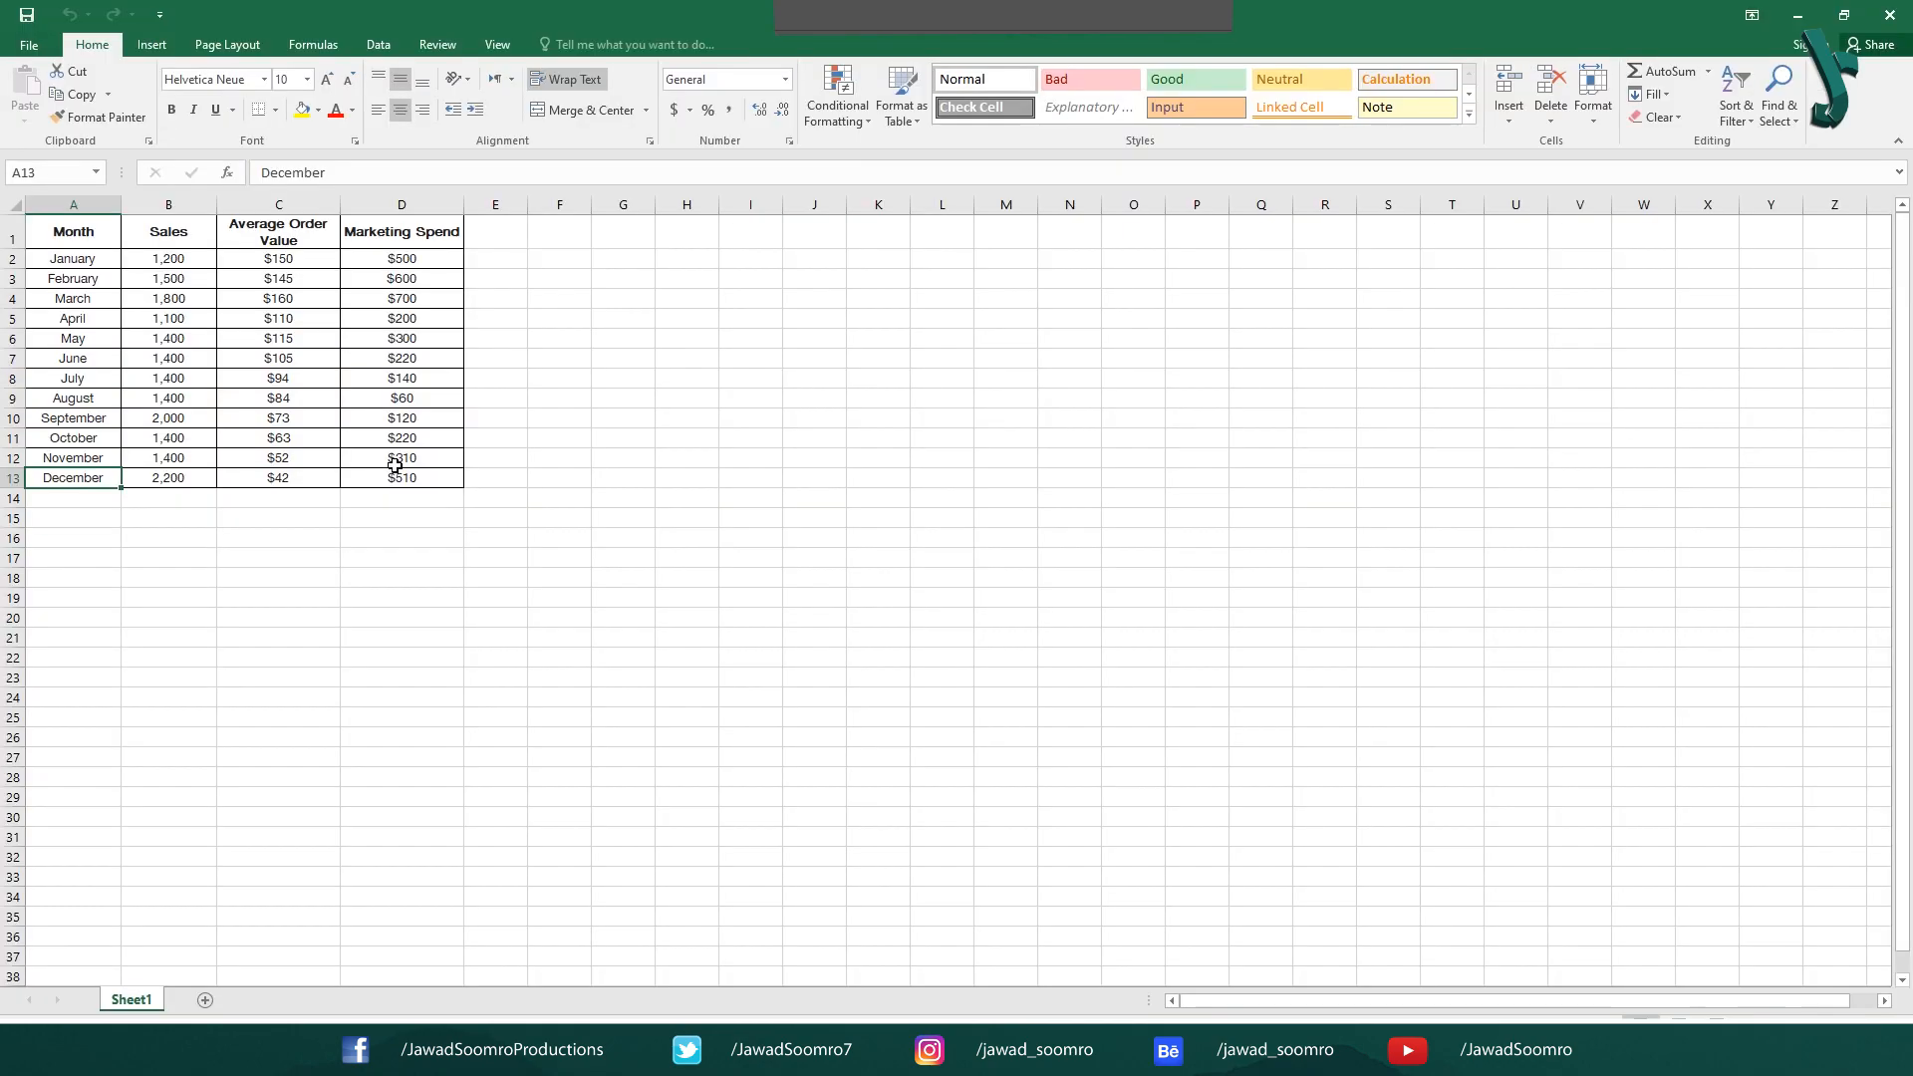
- Copy the monthly sales data from Month through December in Excel and paste it over all cells of the new InDesign table
left_click_drag(81, 231, 418, 479)
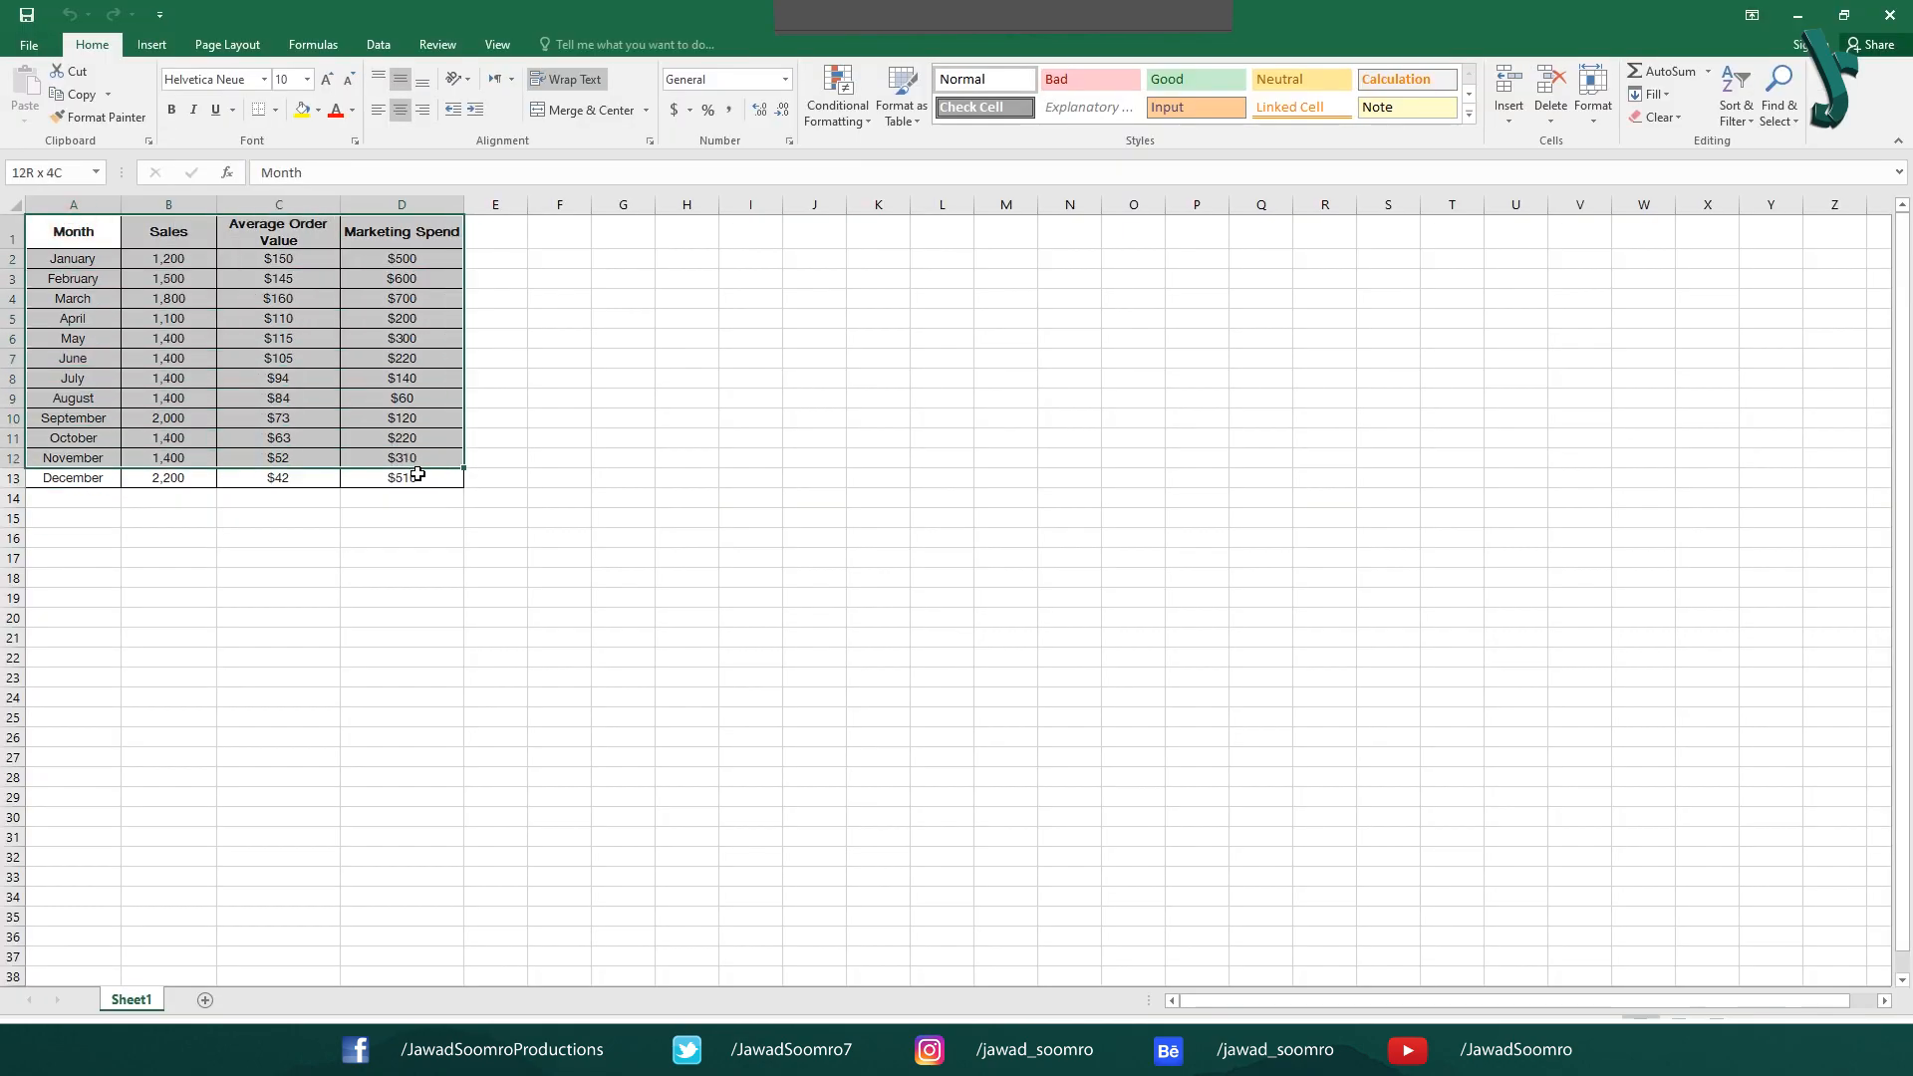
right_click(423, 479)
left_click(470, 514)
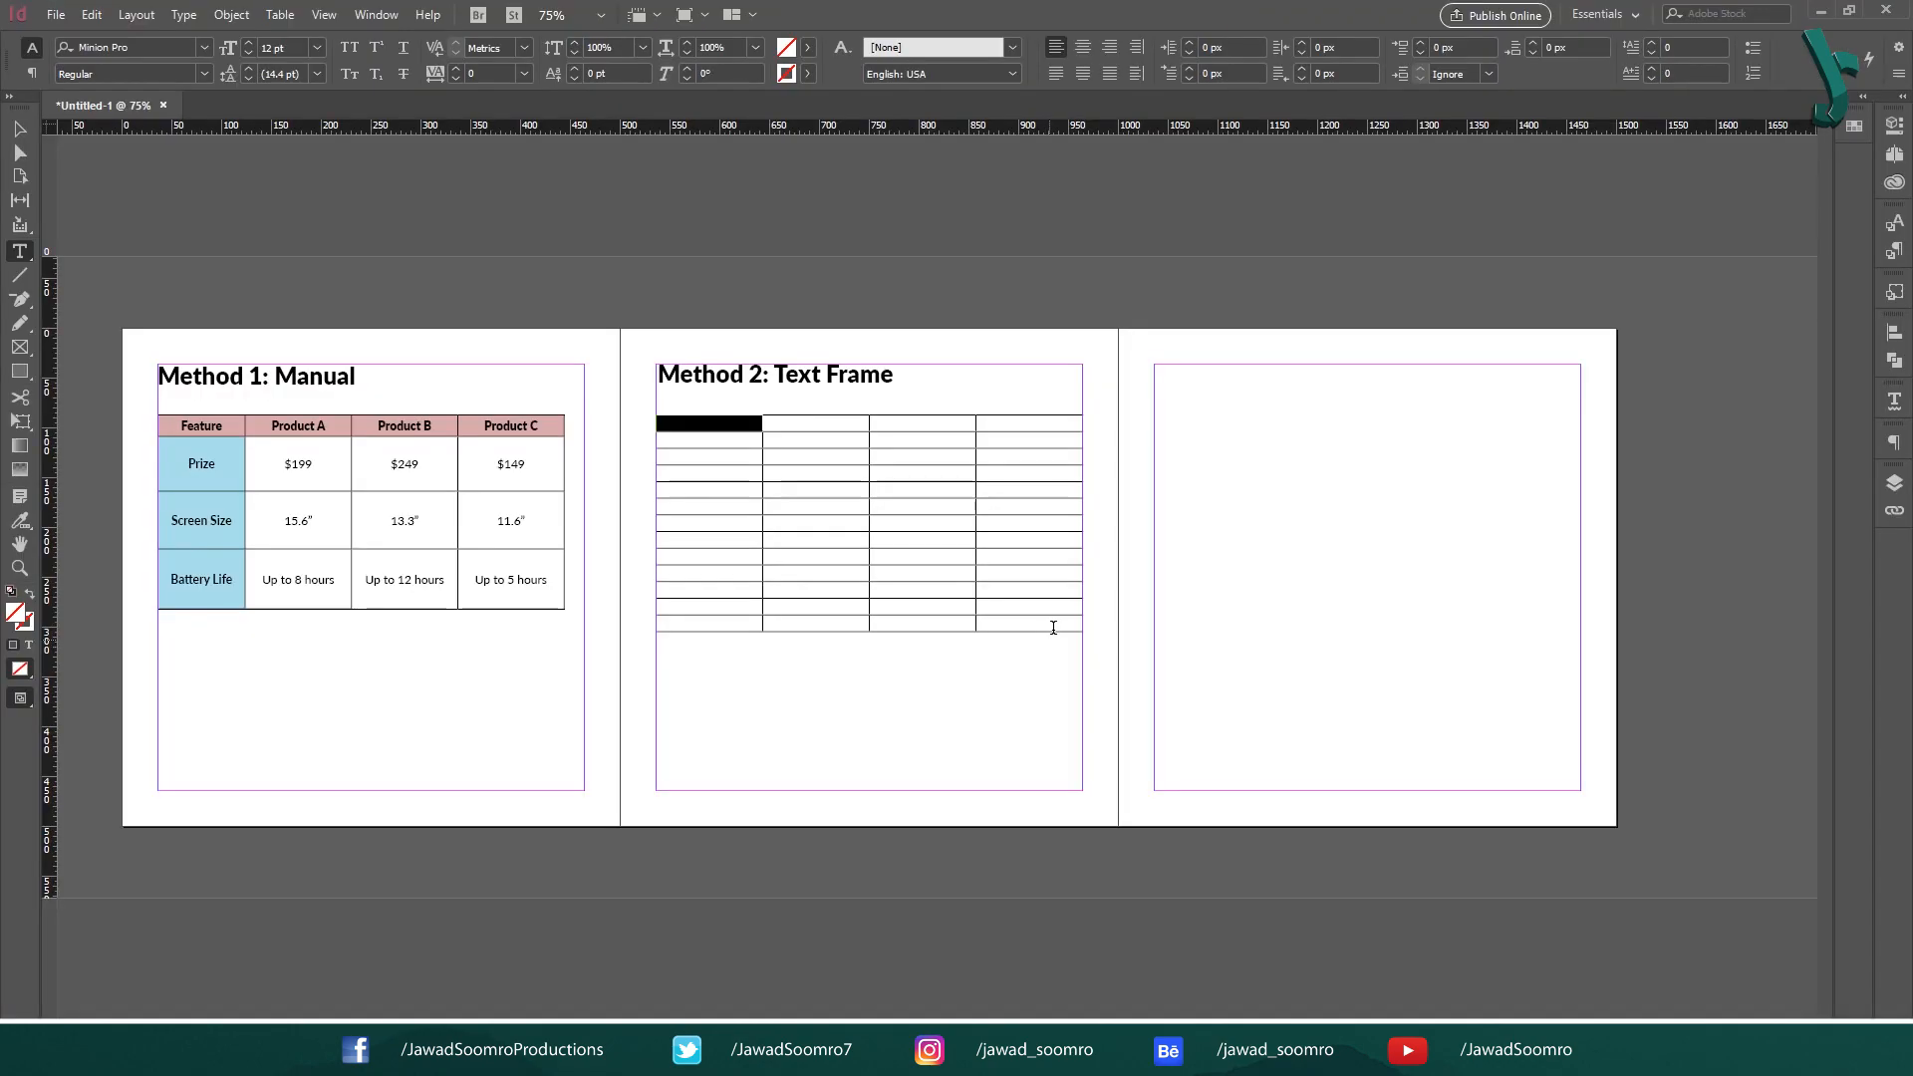
key("ctrl+a")
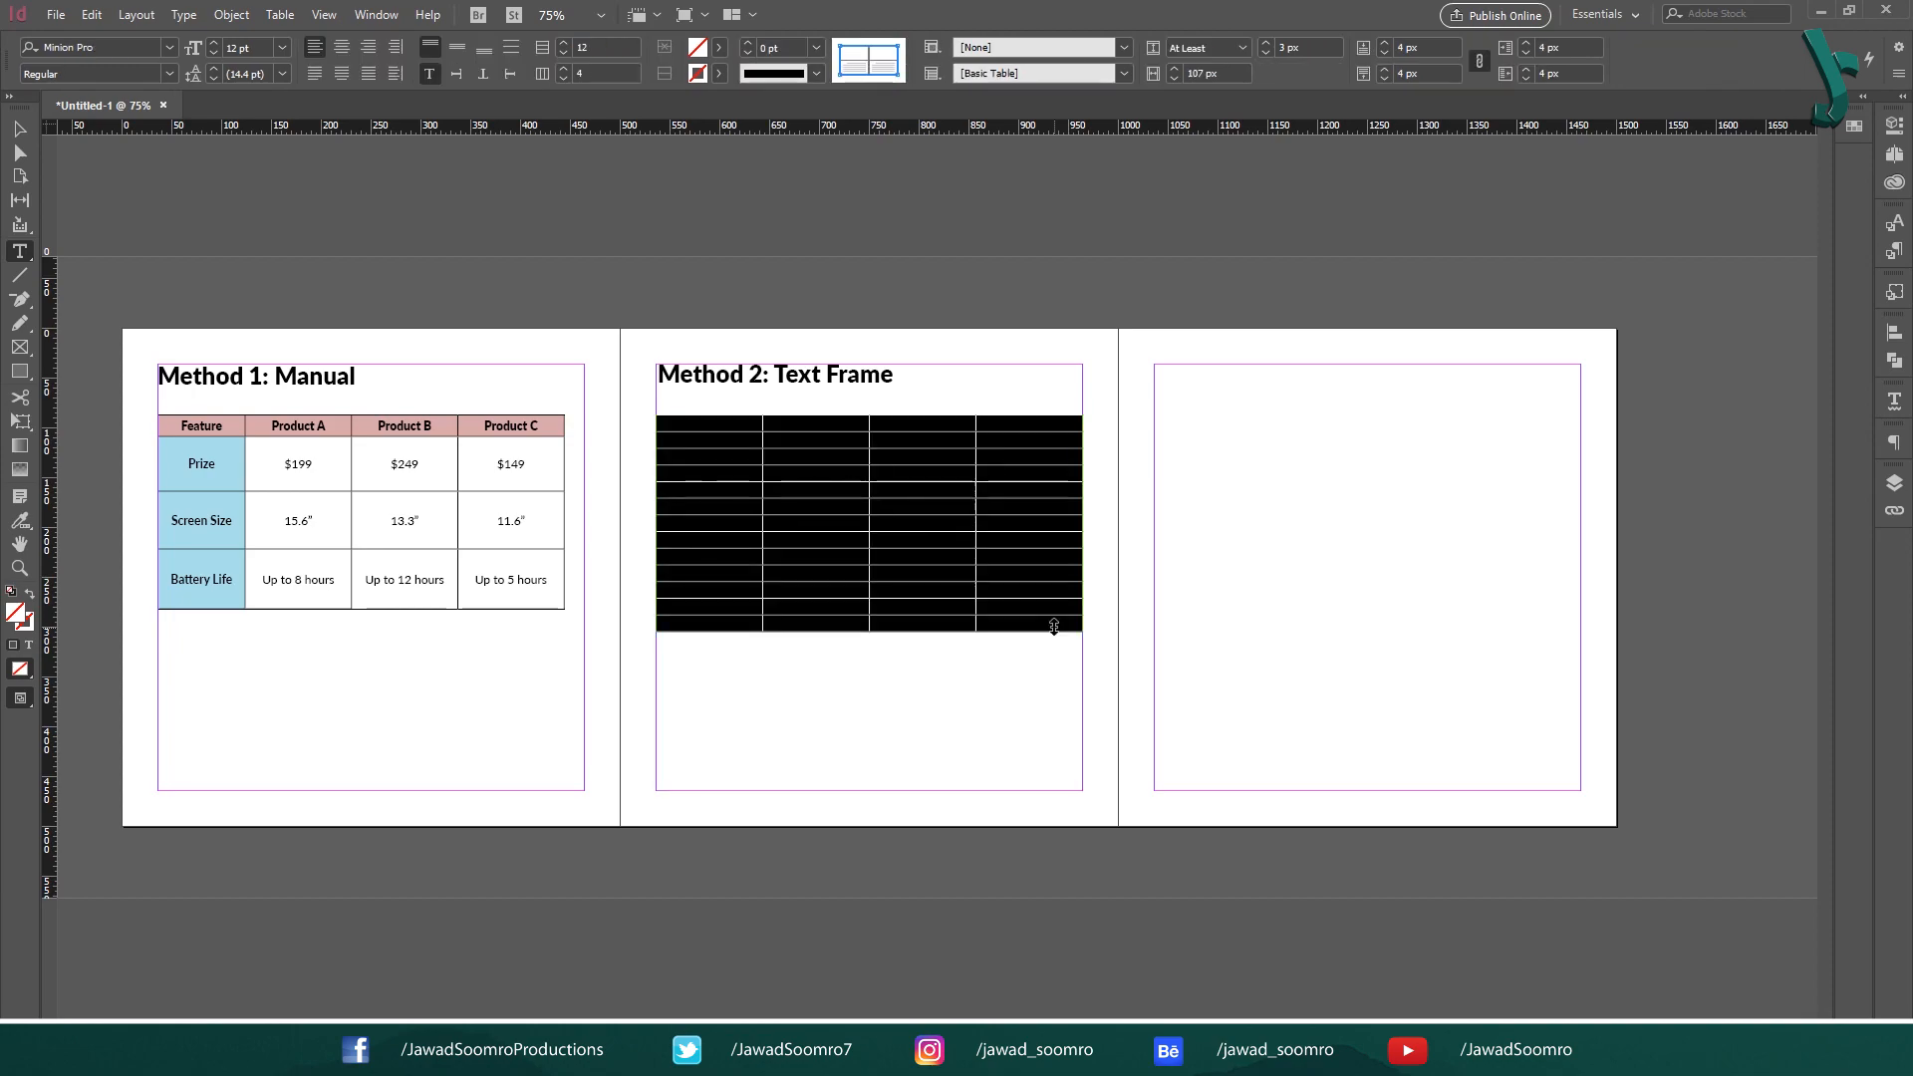
key("ctrl+v")
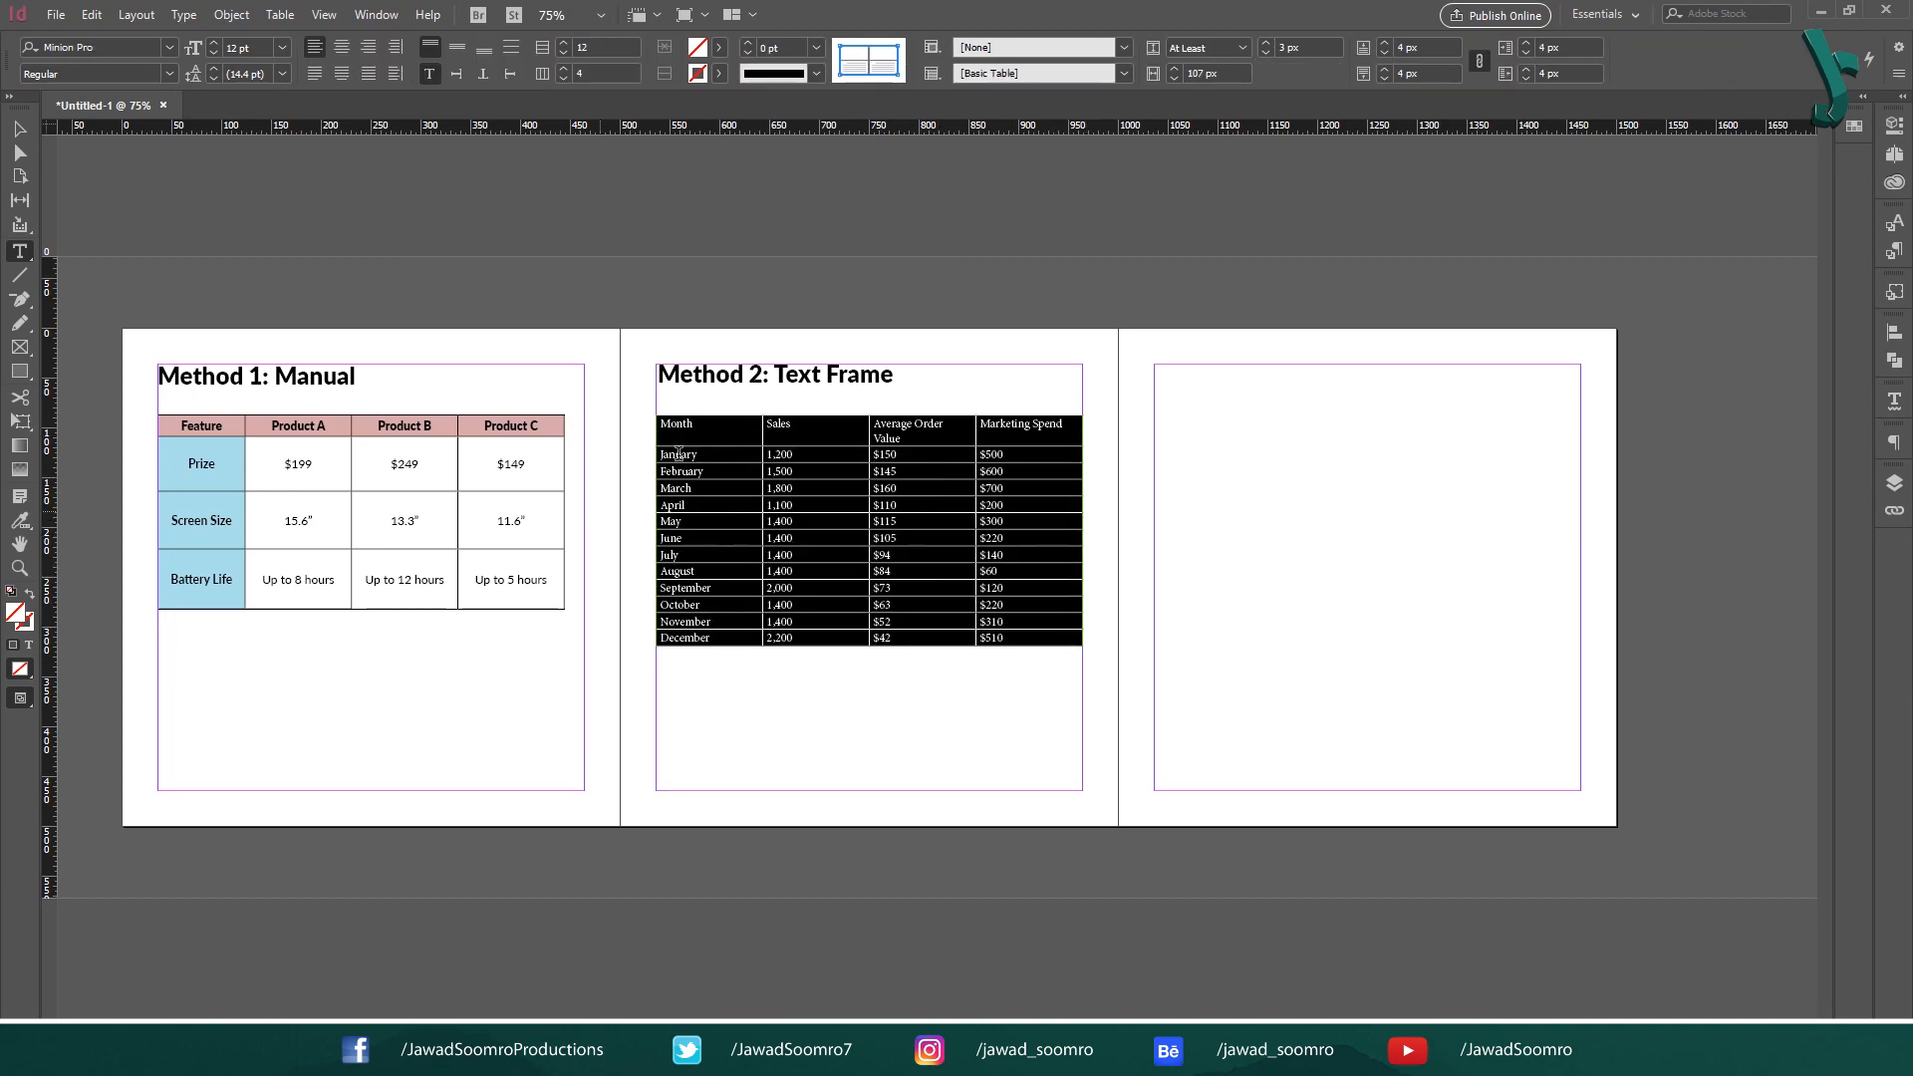
- Set the text of the whole monthly sales table to Lato Bold
key("ctrl+equal")
left_click(111, 39)
type("lato")
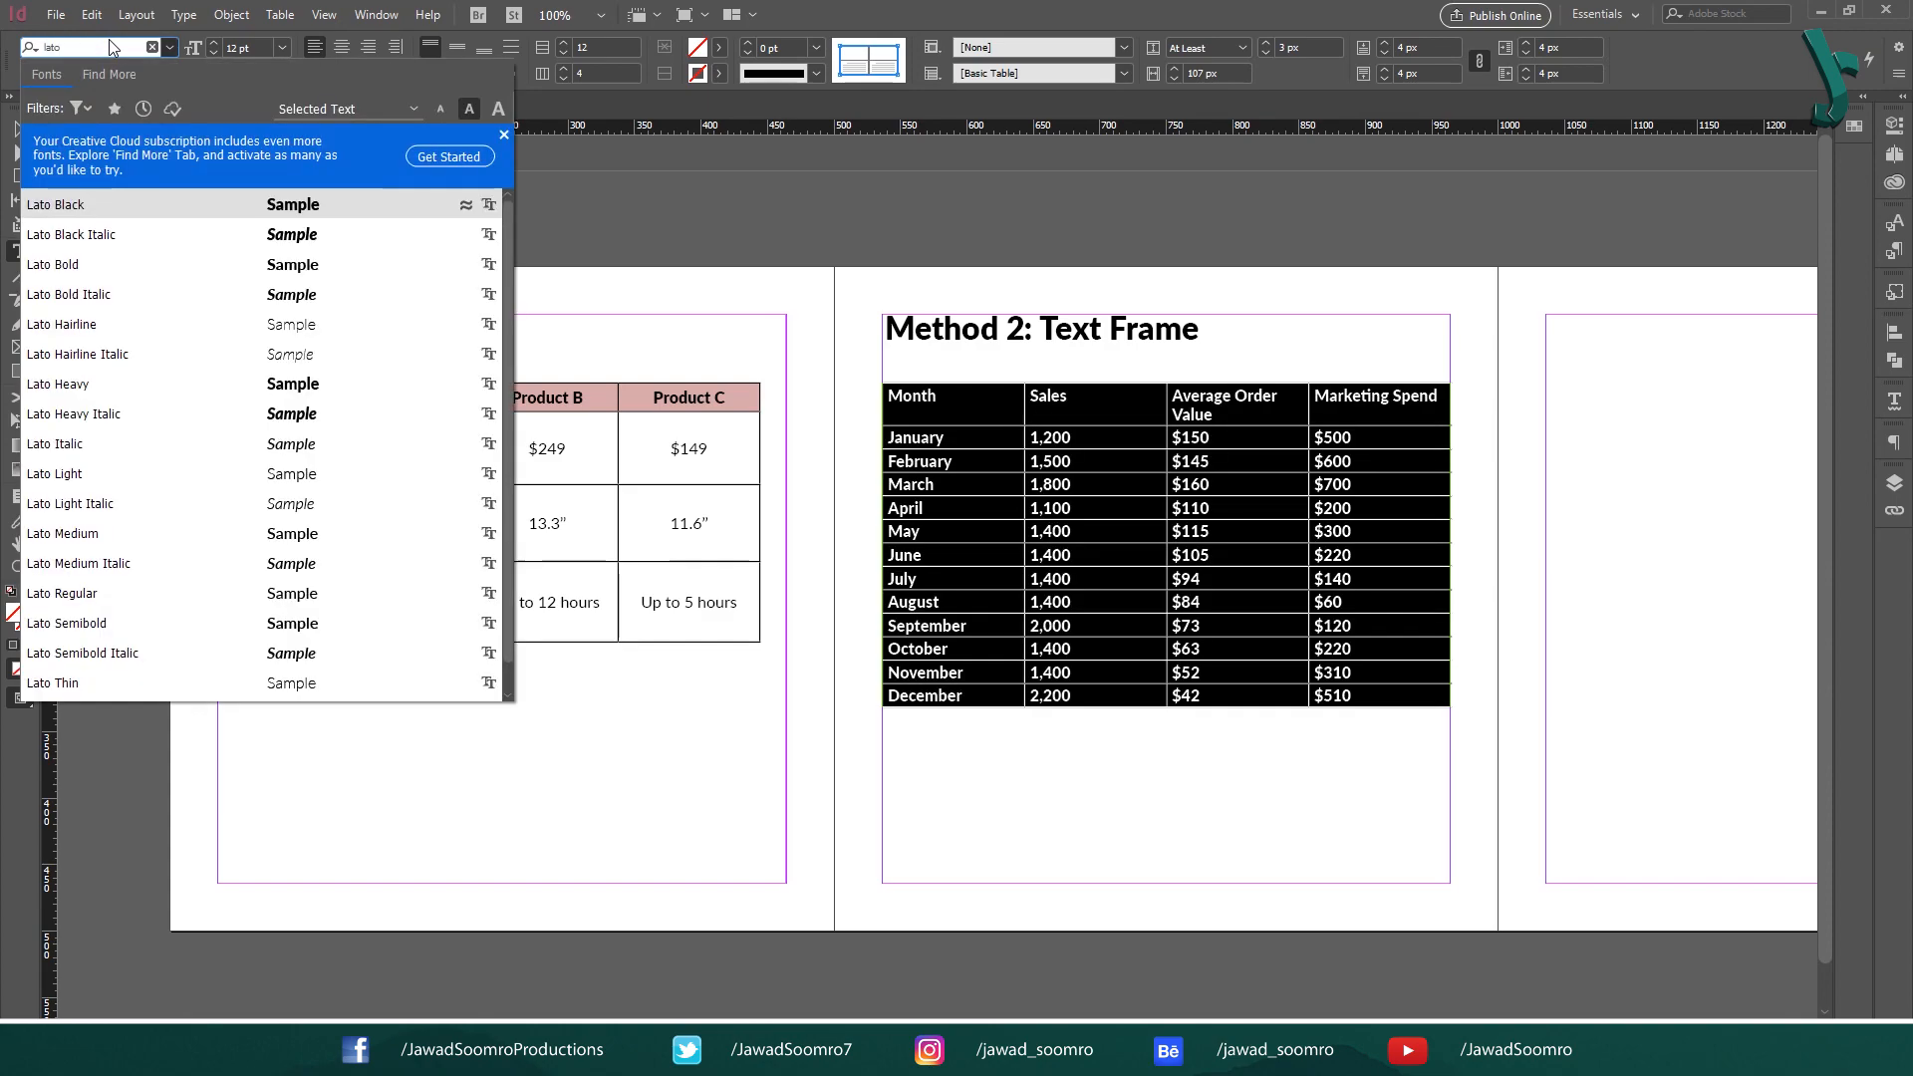
left_click(154, 265)
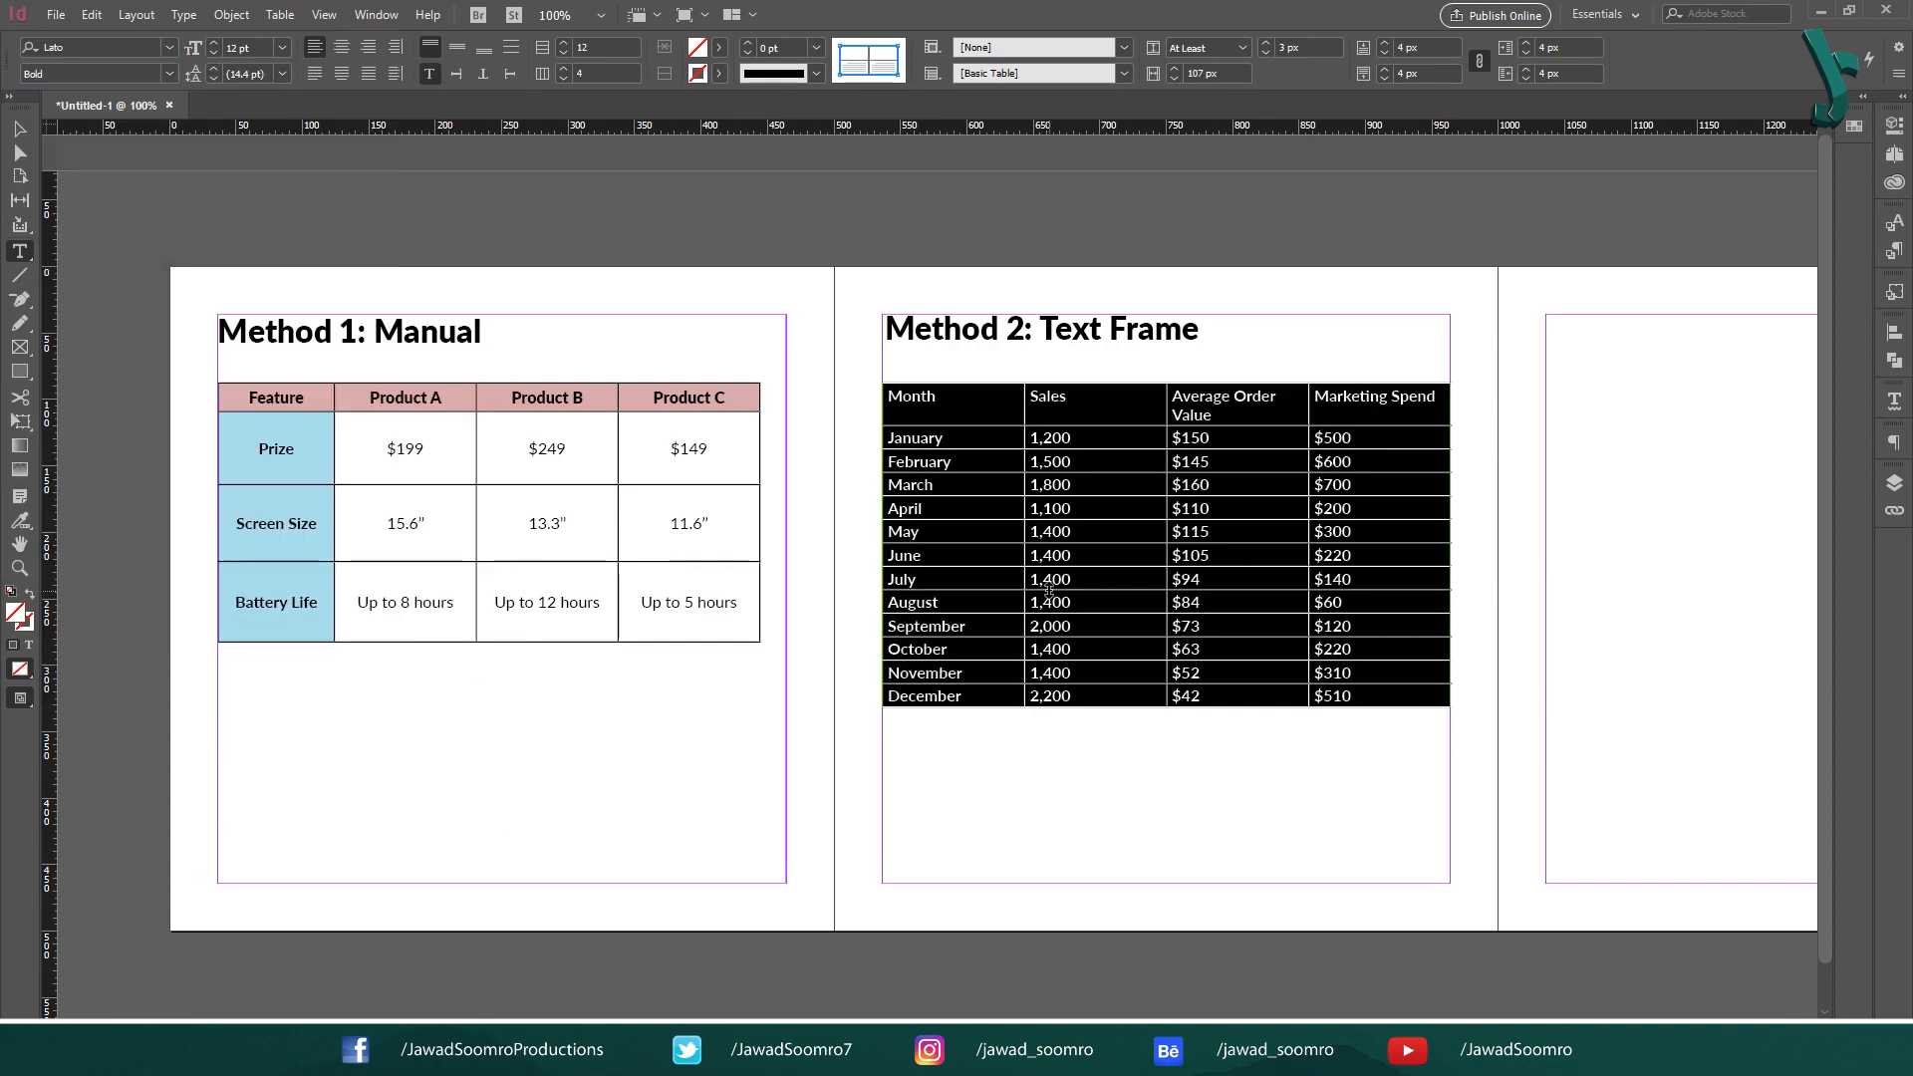
left_click(1124, 516)
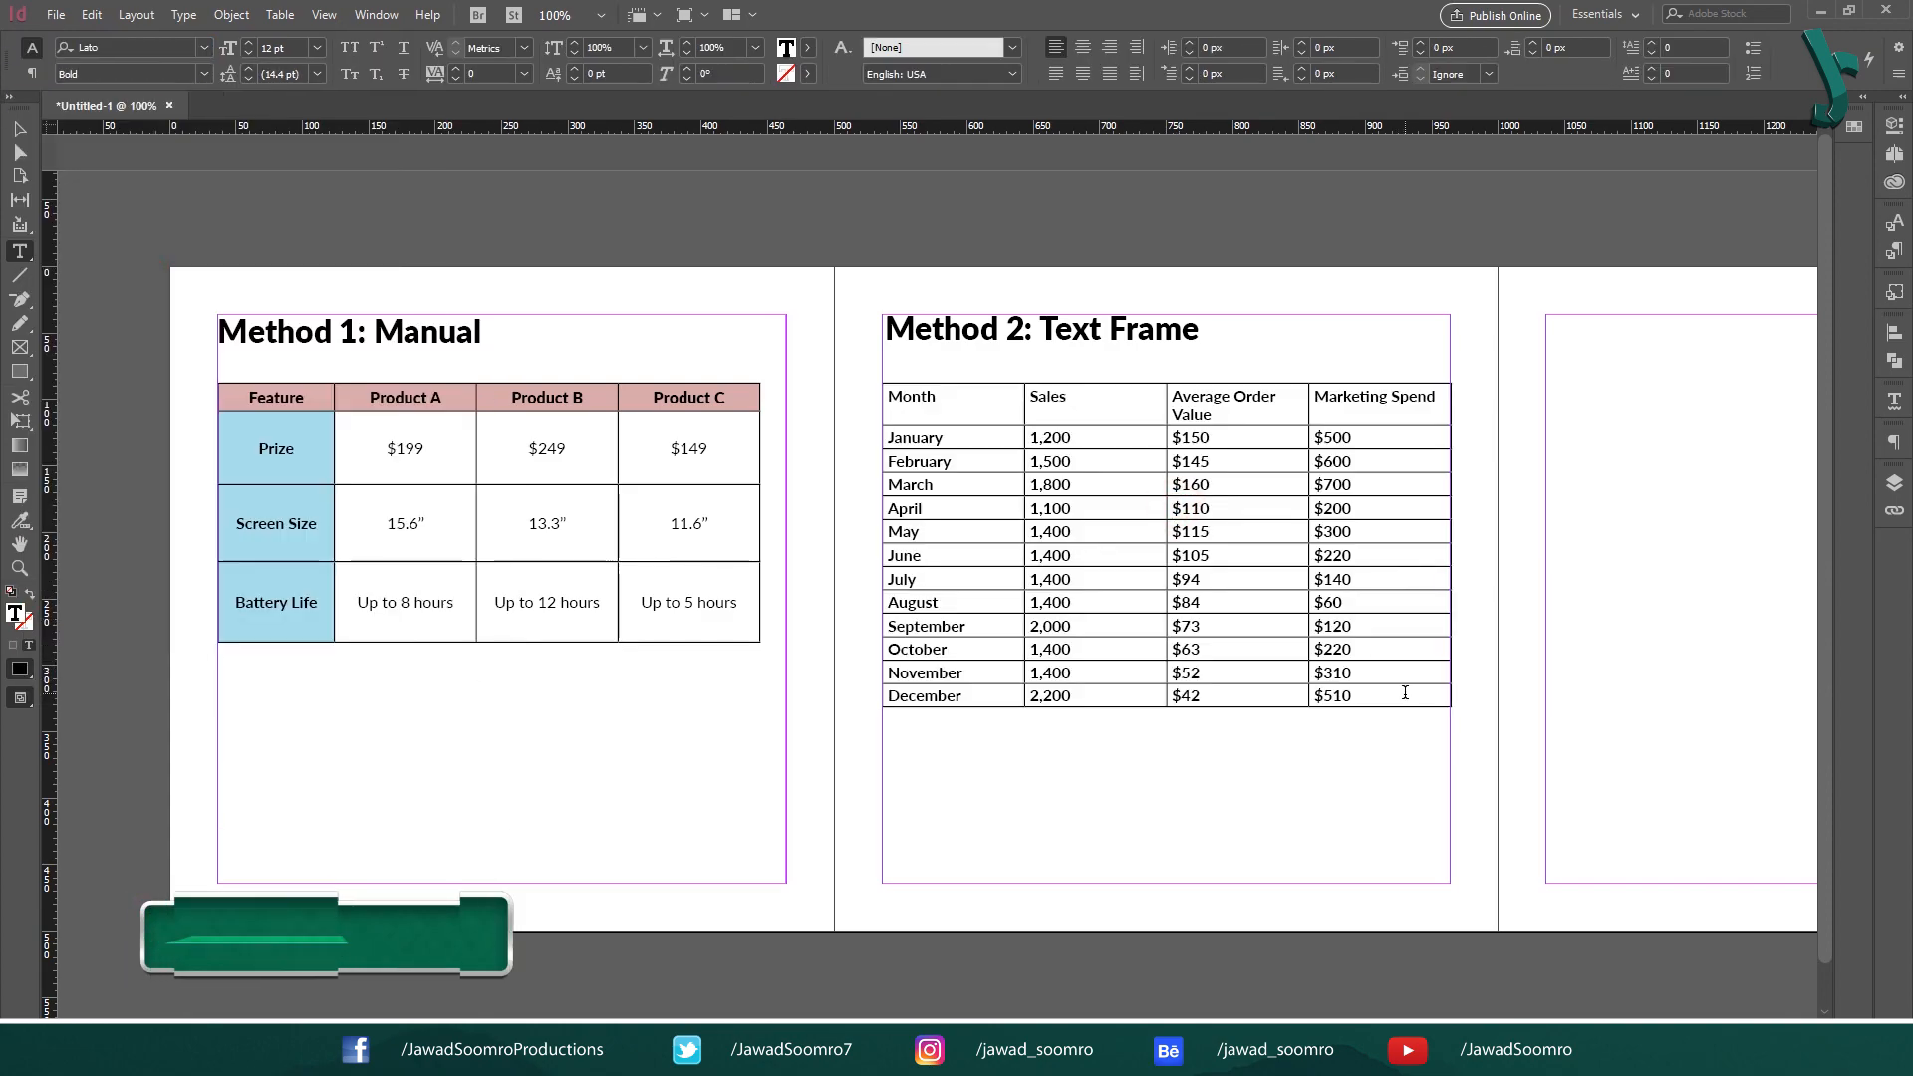
- Set the January to December rows to 10 pt Lato Regular
left_click_drag(1405, 693, 947, 439)
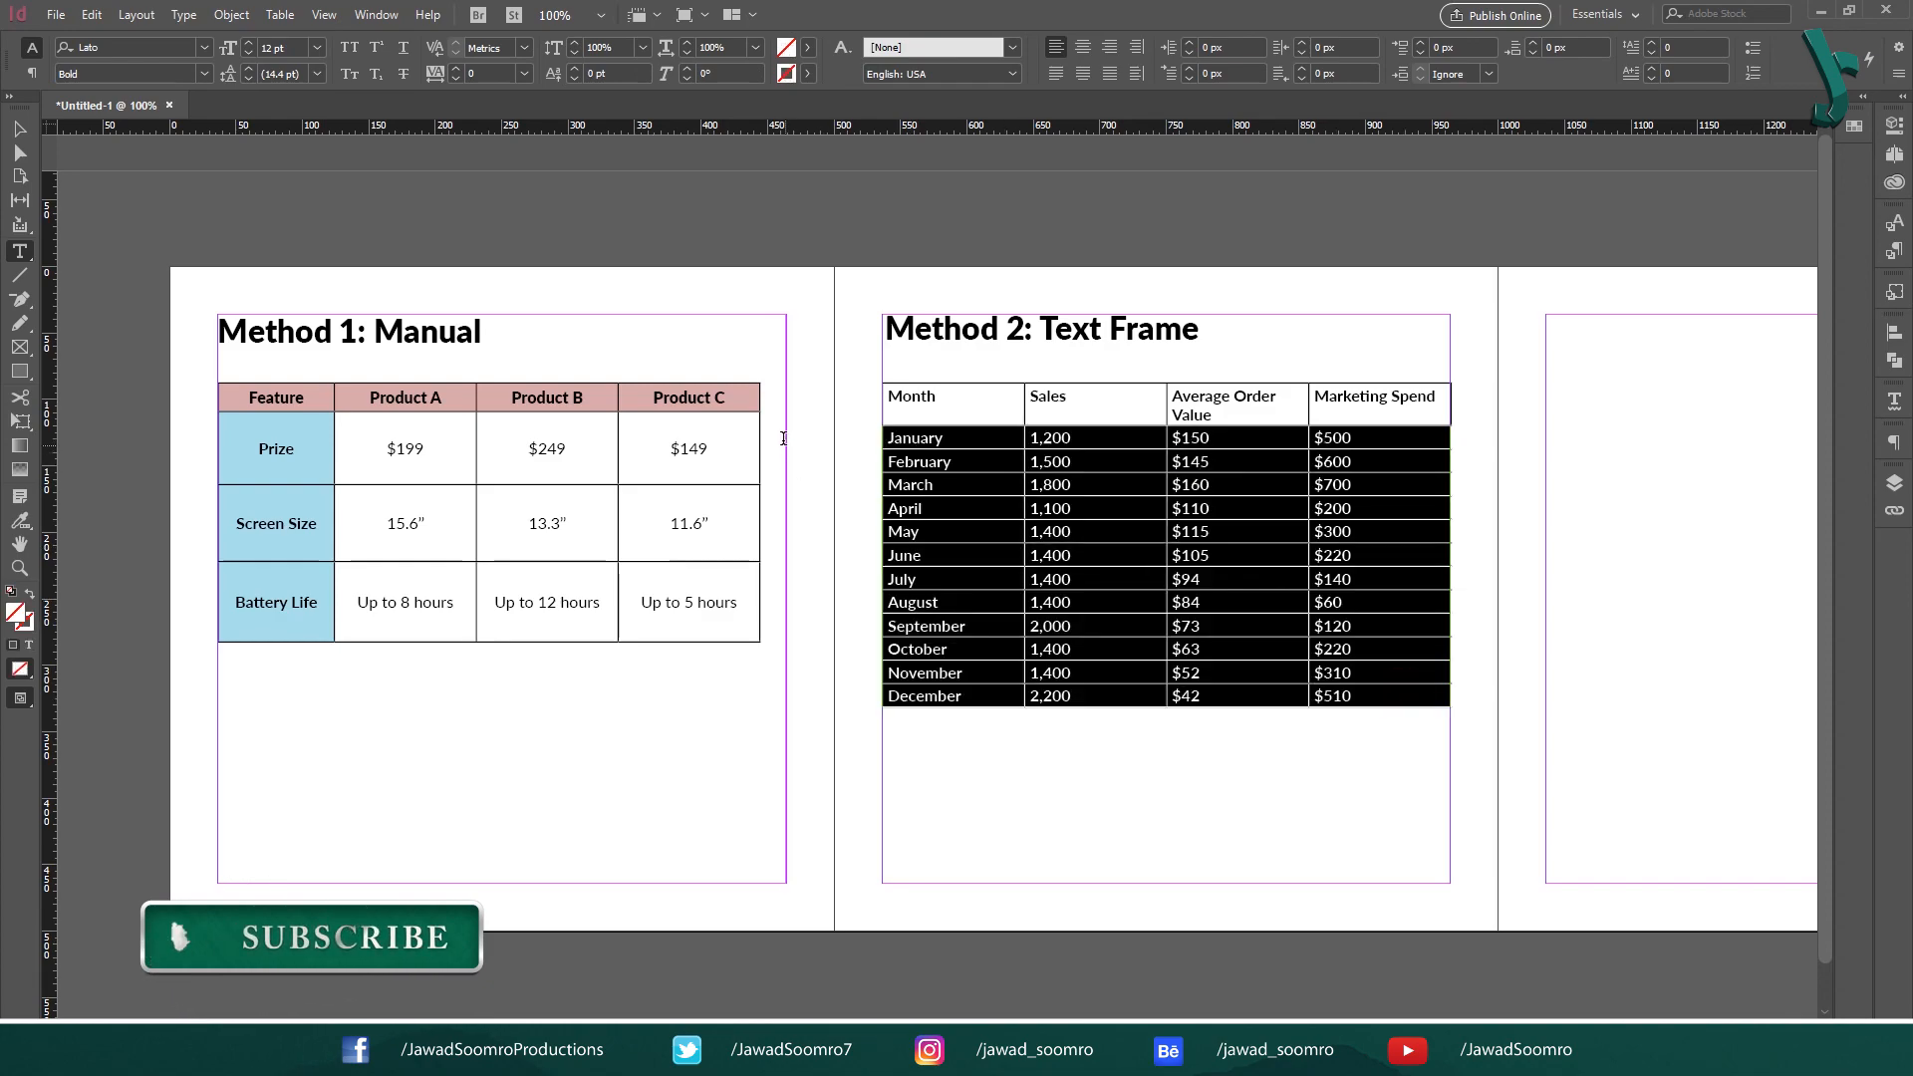
left_click(212, 53)
left_click(212, 53)
left_click(170, 74)
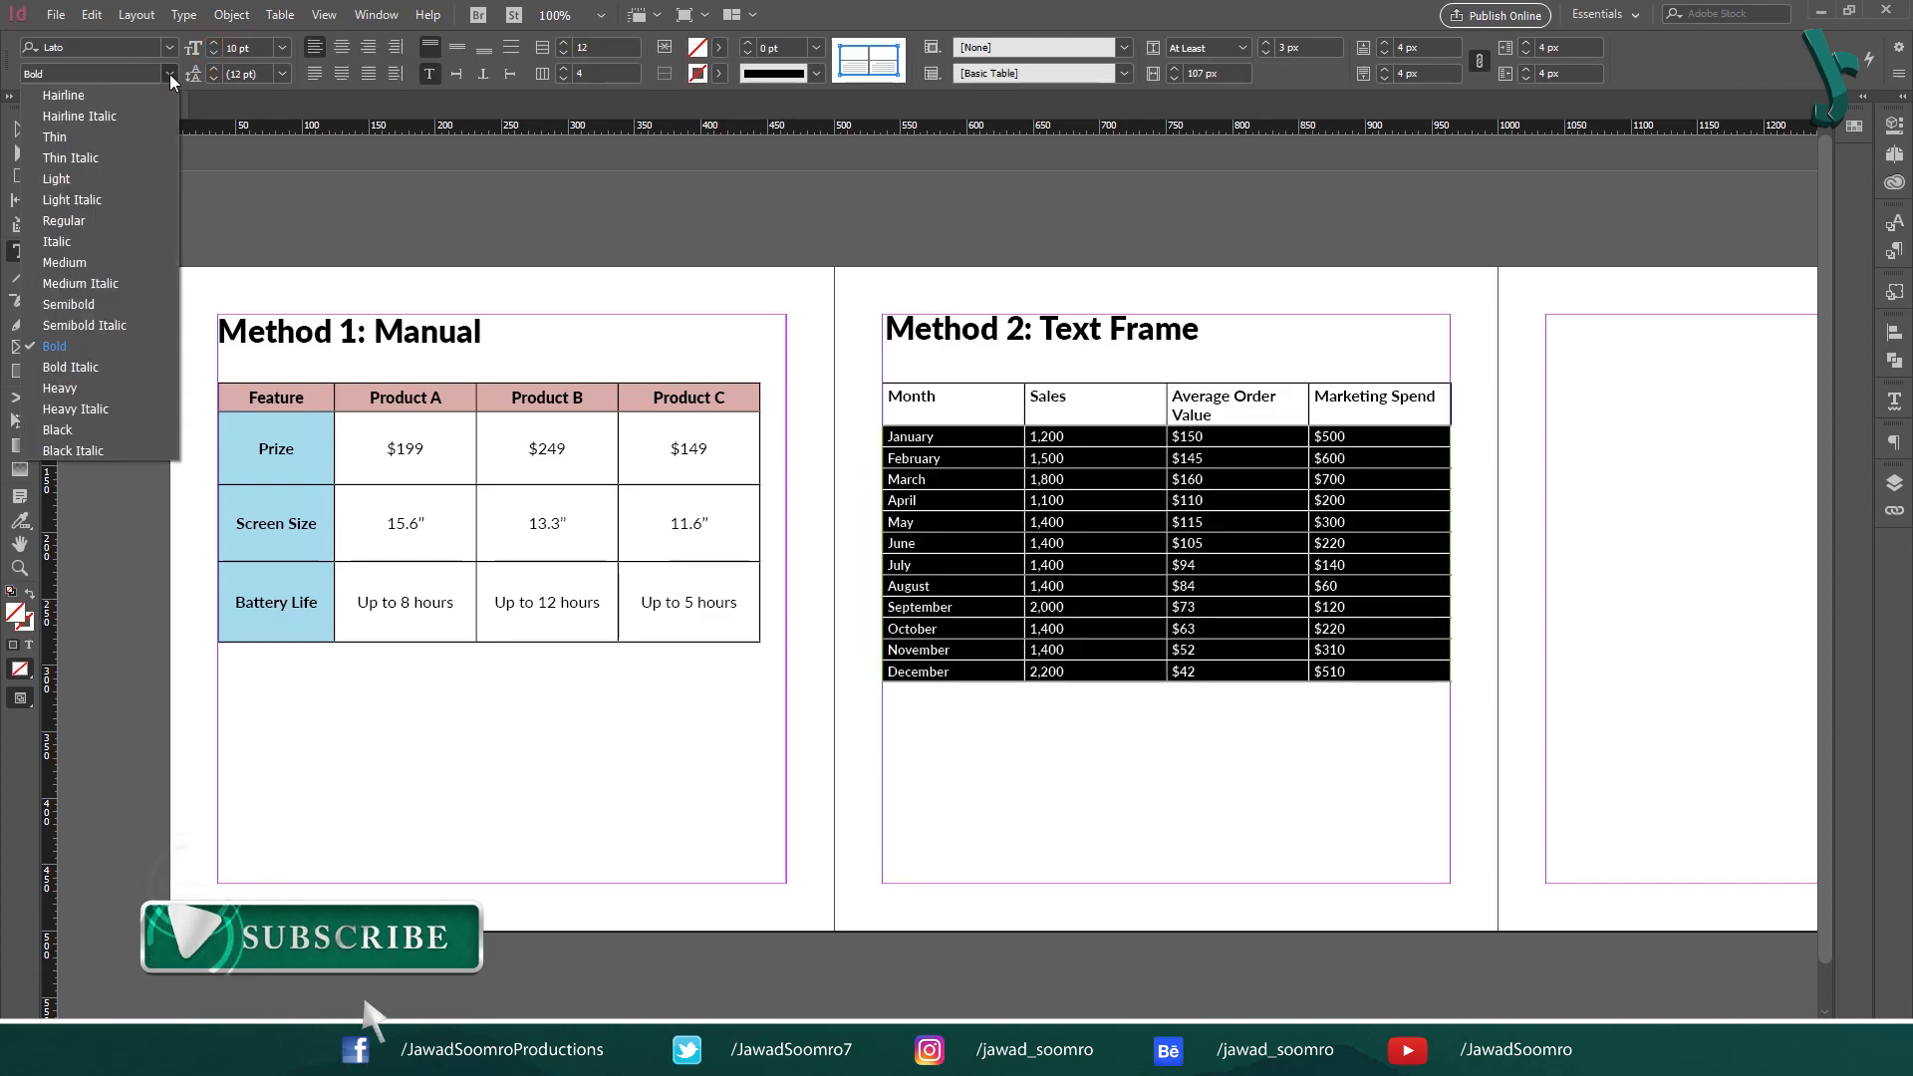
left_click(145, 229)
left_click(1123, 439)
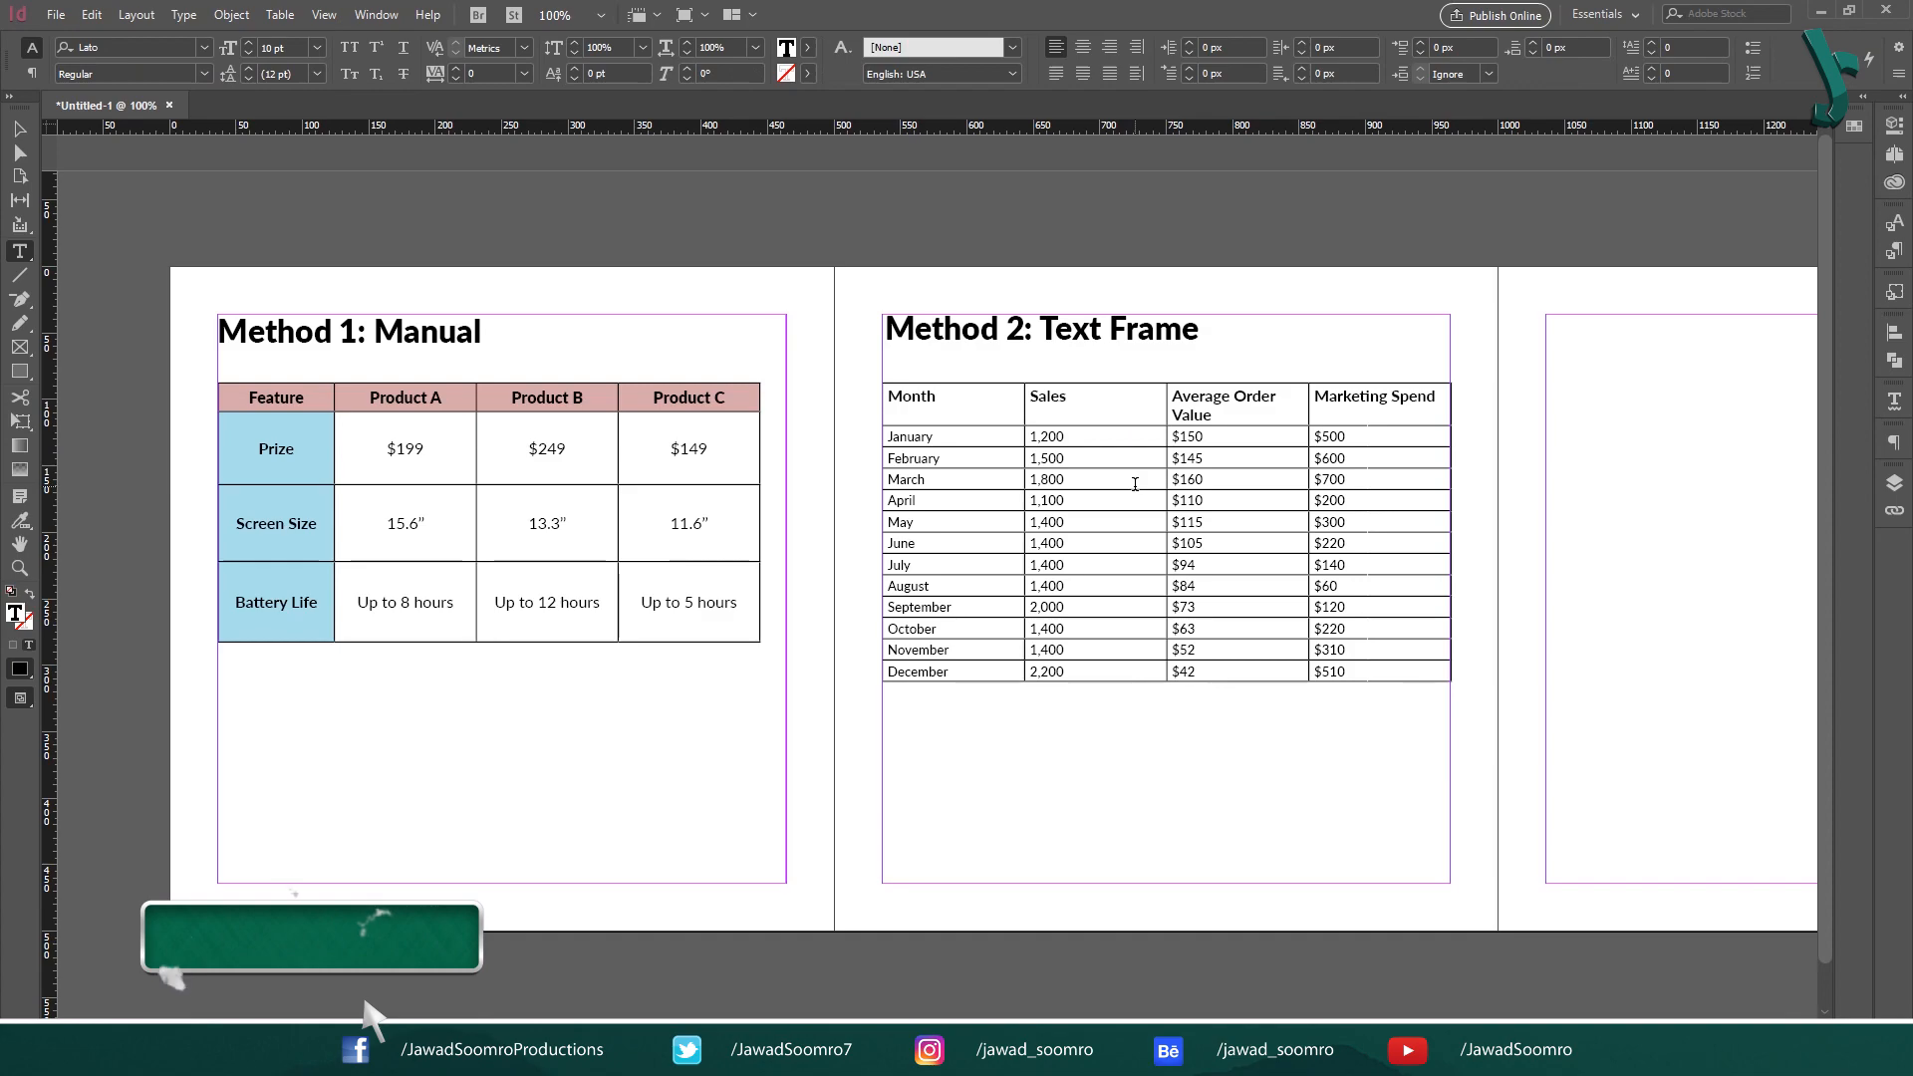
- Narrow the Sales column, widen the Average Order Value column, and set all table rows to exactly 25 px high
left_click_drag(981, 389, 1124, 407)
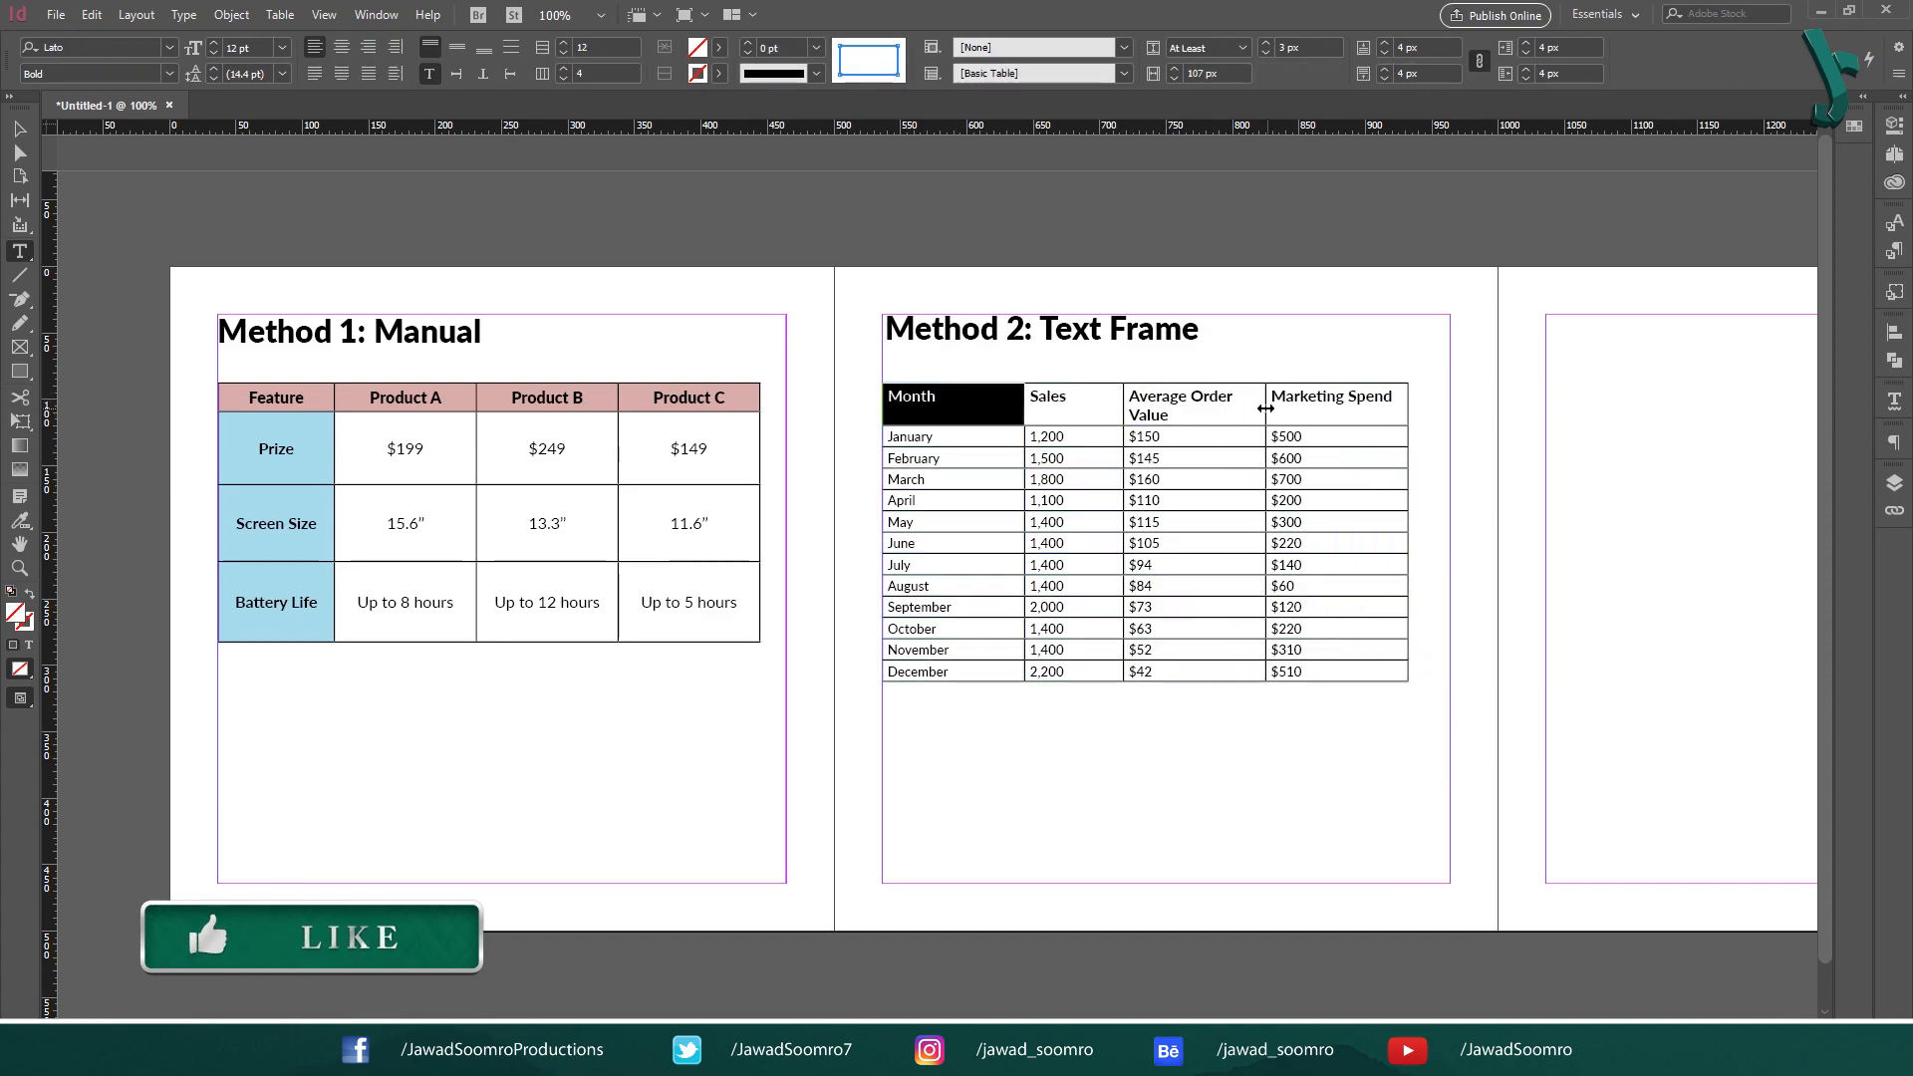
left_click_drag(1266, 408, 1286, 403)
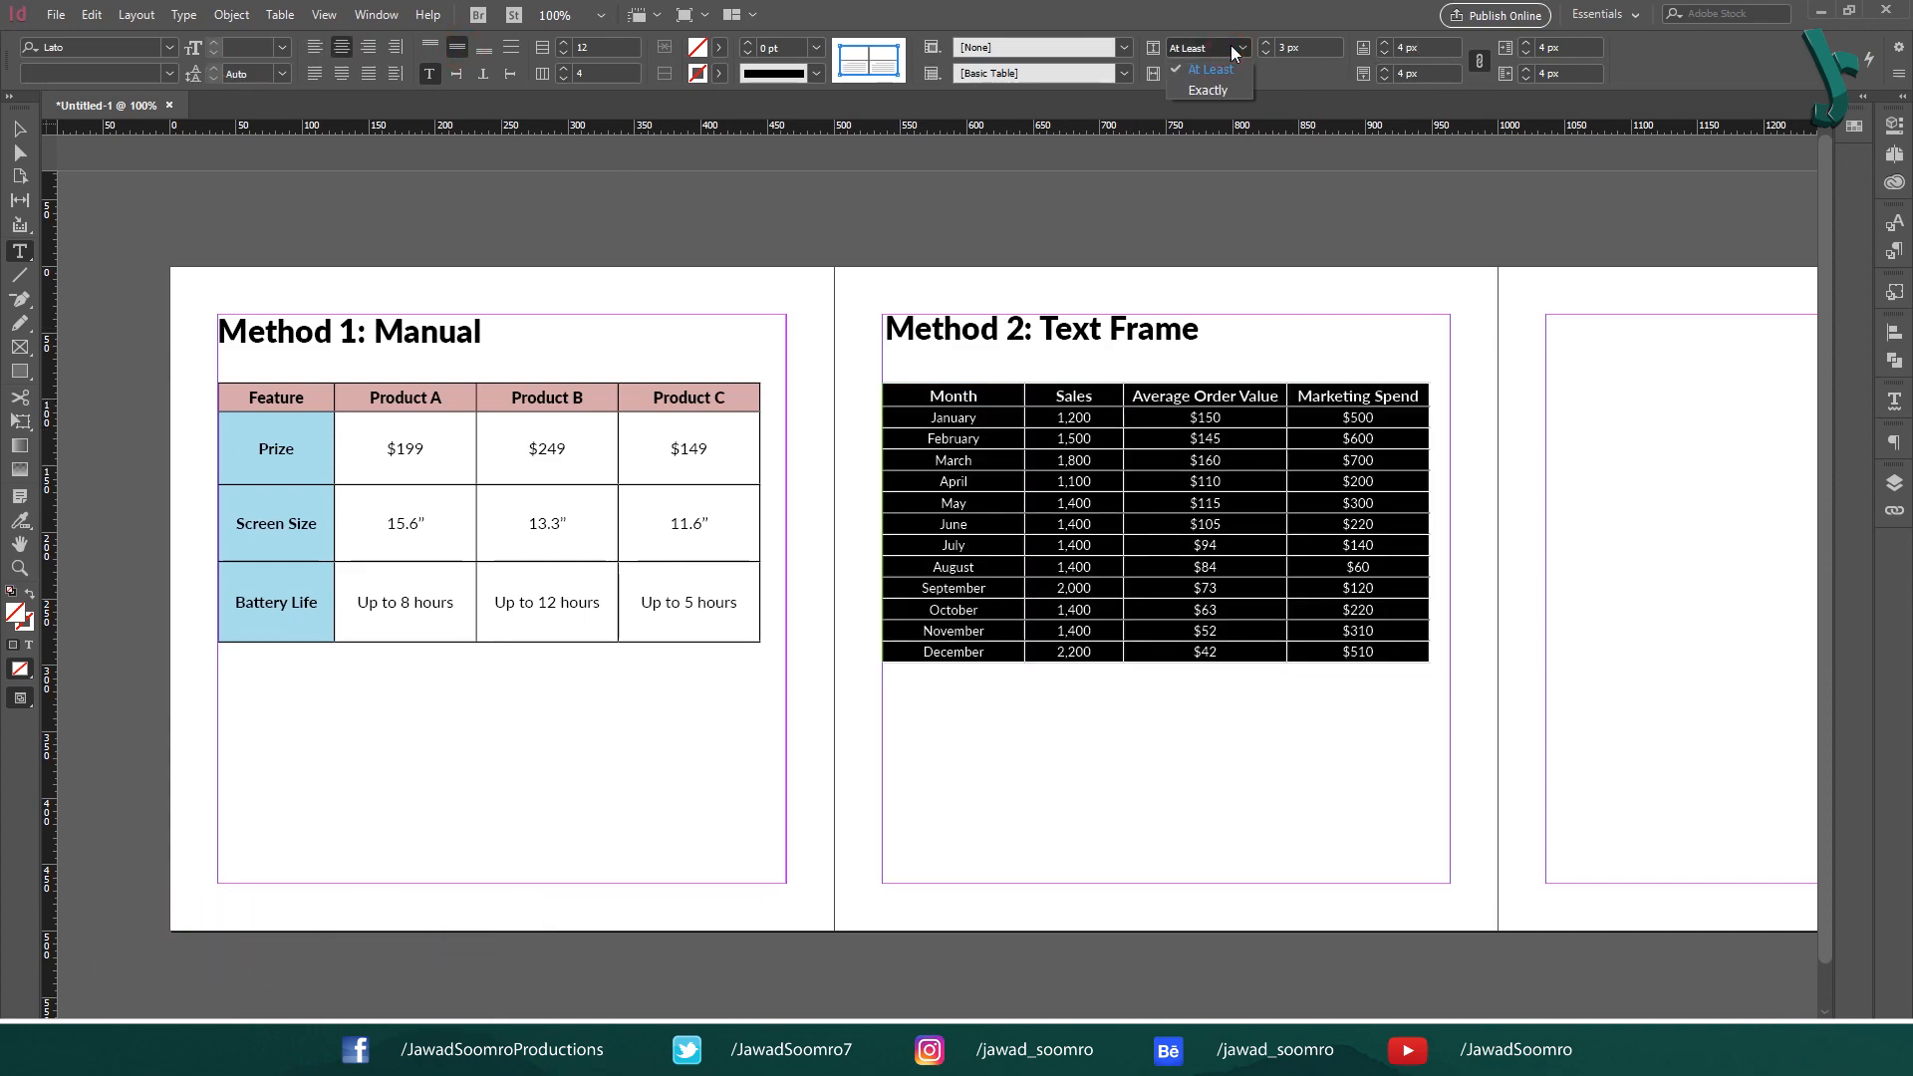
left_click(1227, 90)
key("Tab")
type("25")
key("Return")
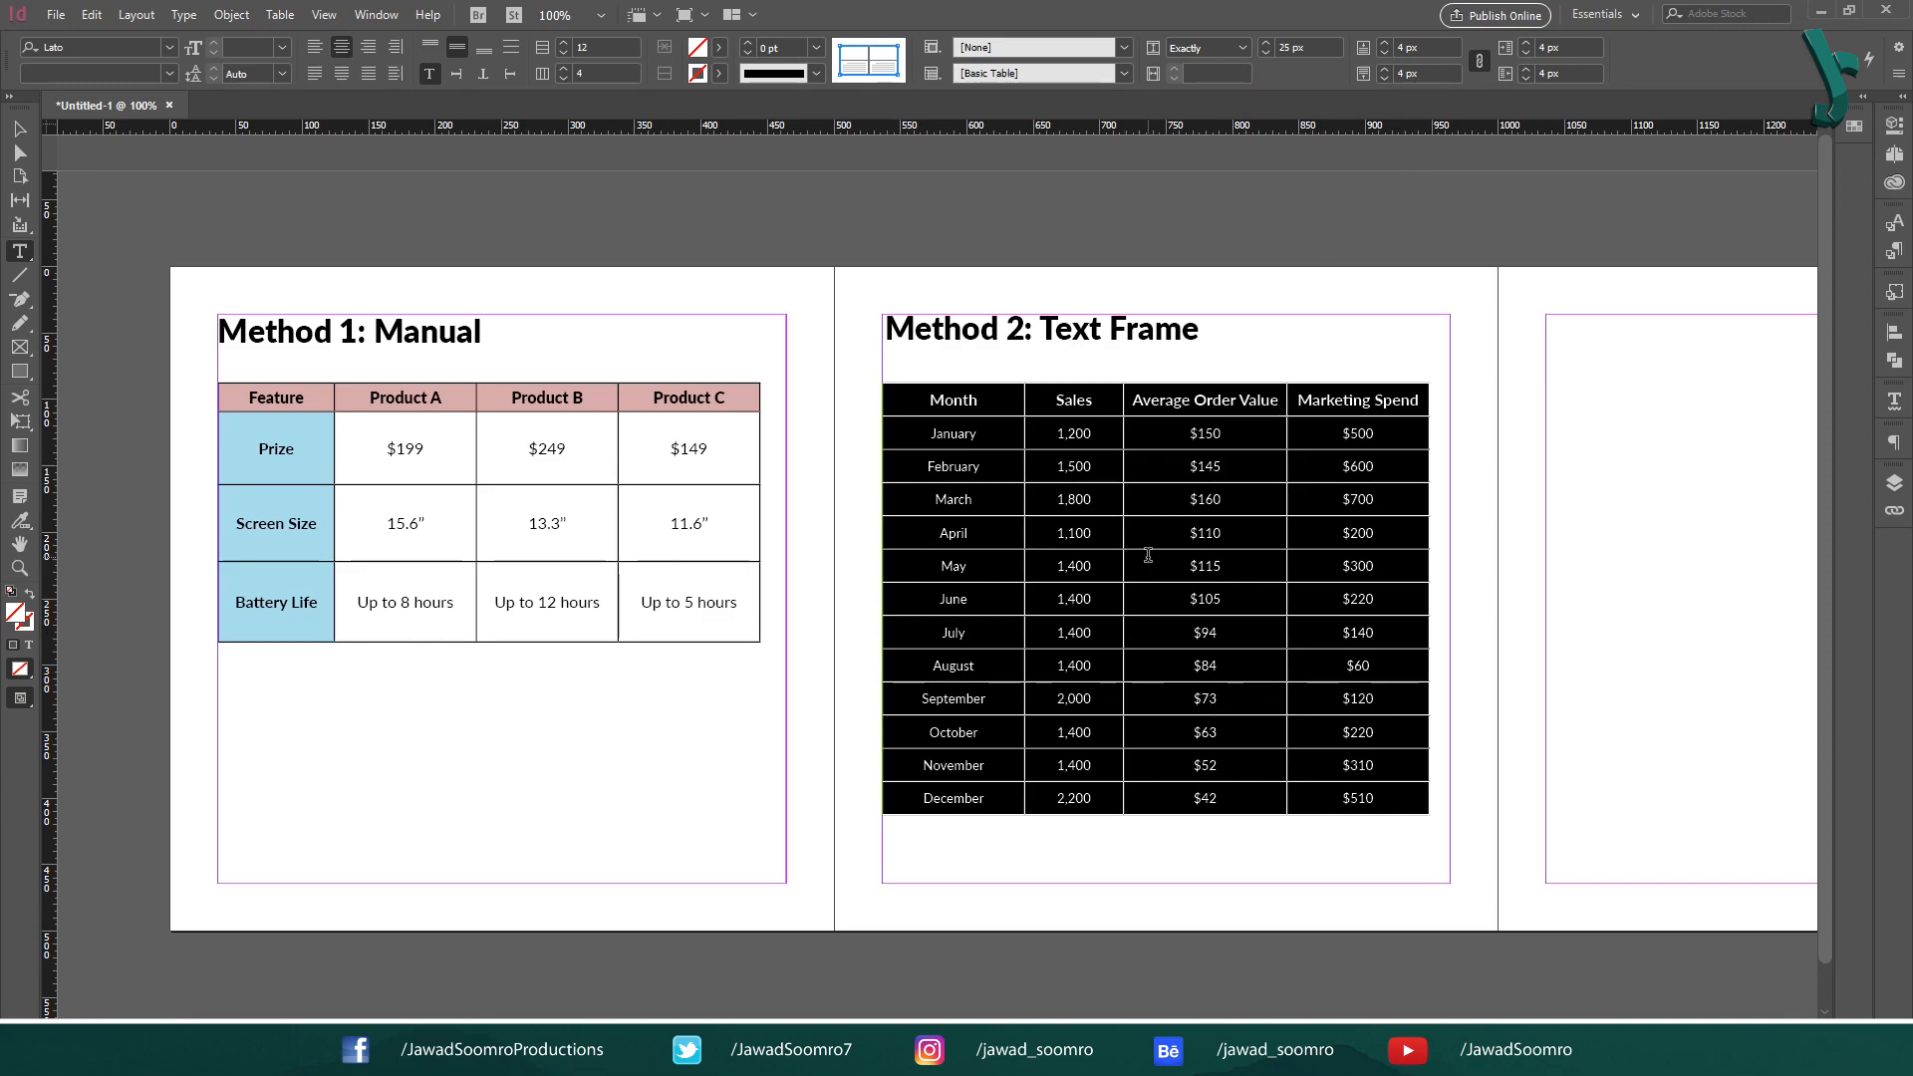
left_click(1148, 555)
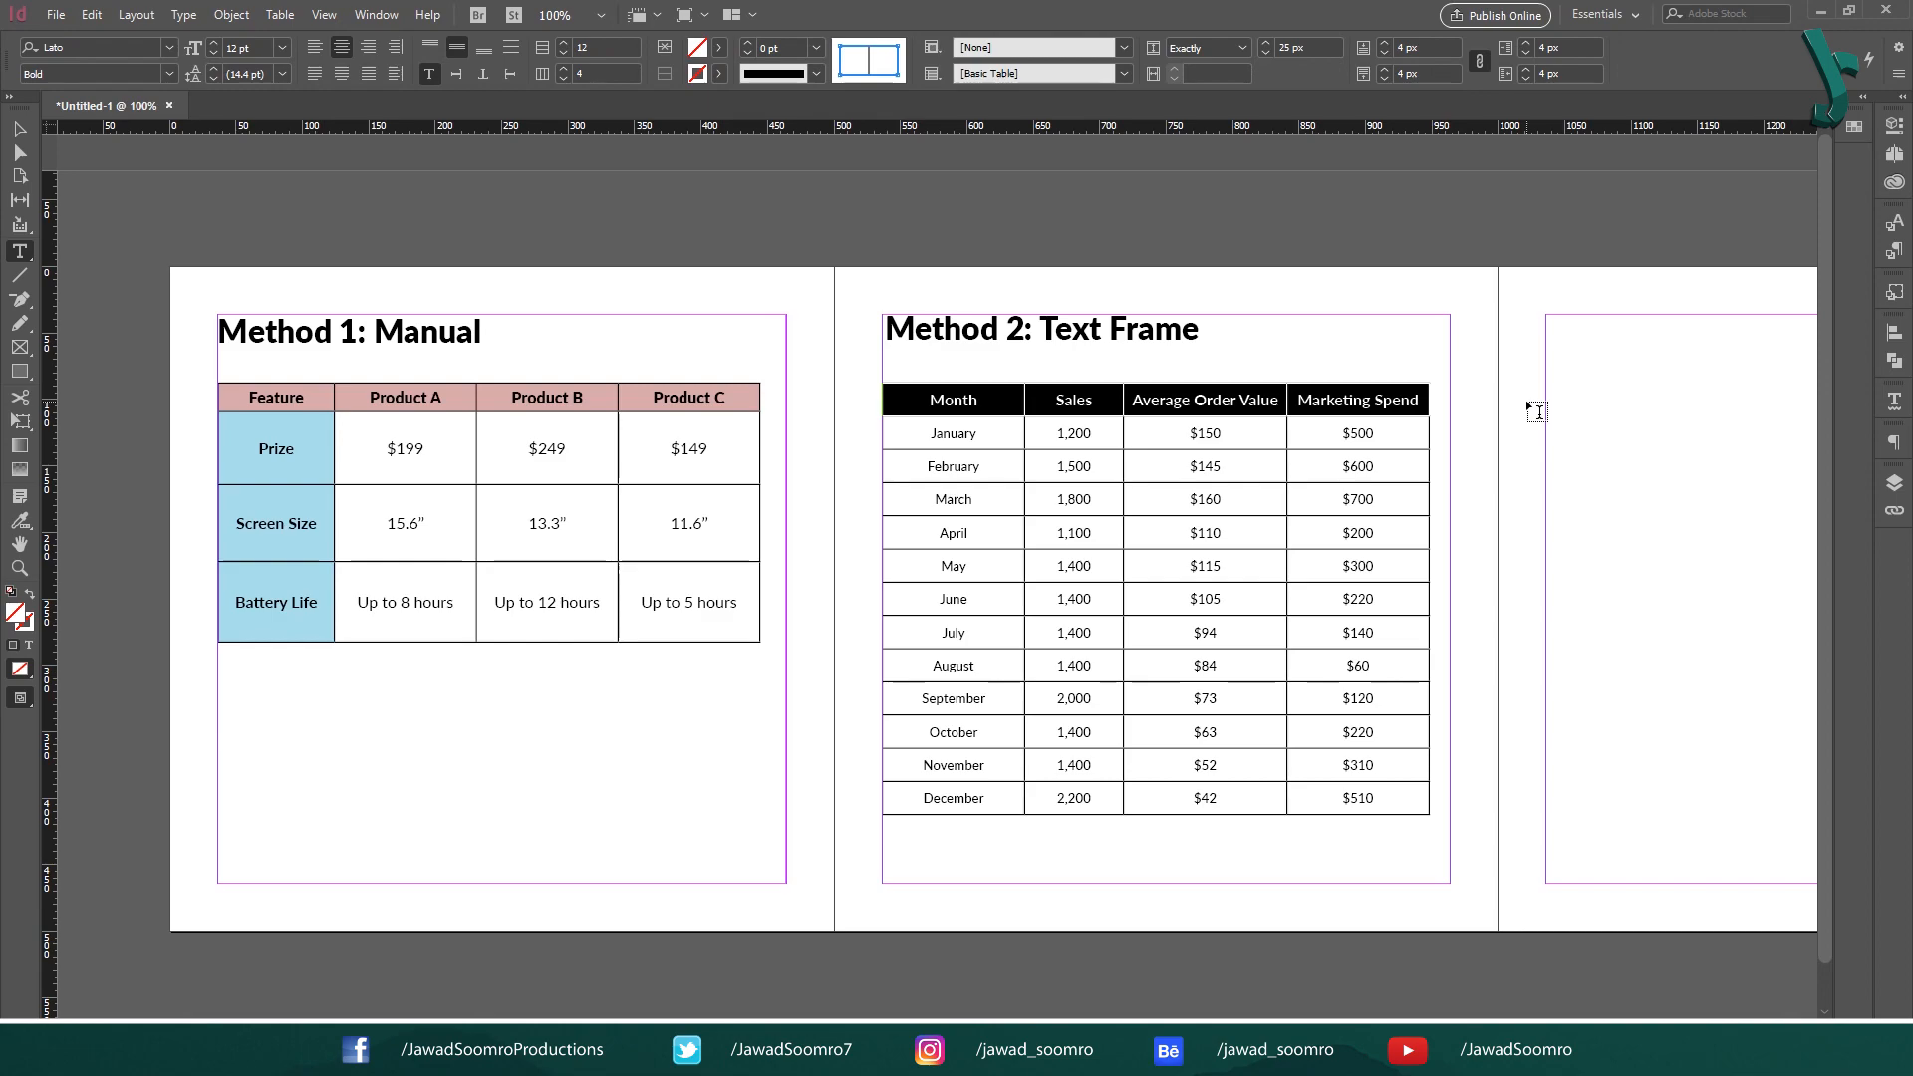
- Open the color swatches for the selected header row of the monthly sales table
left_click(376, 15)
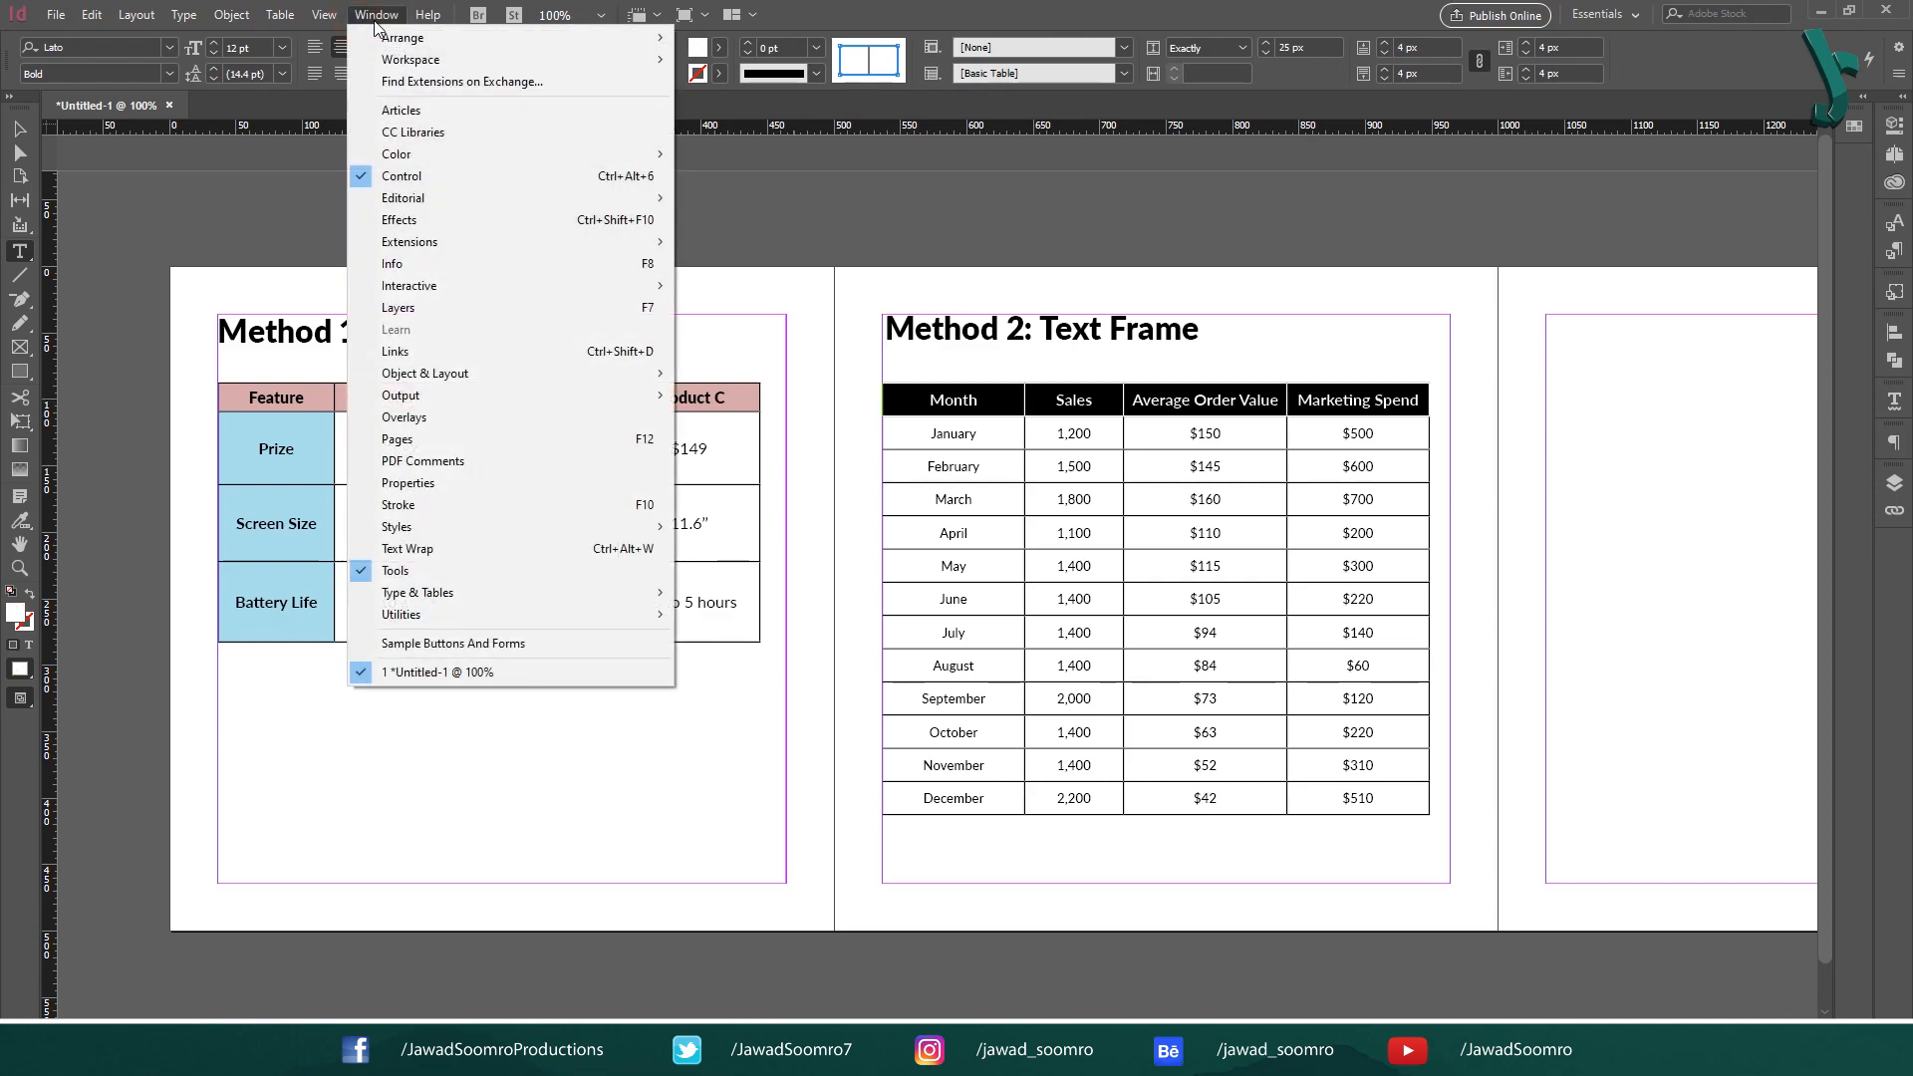
mouse_move(505, 153)
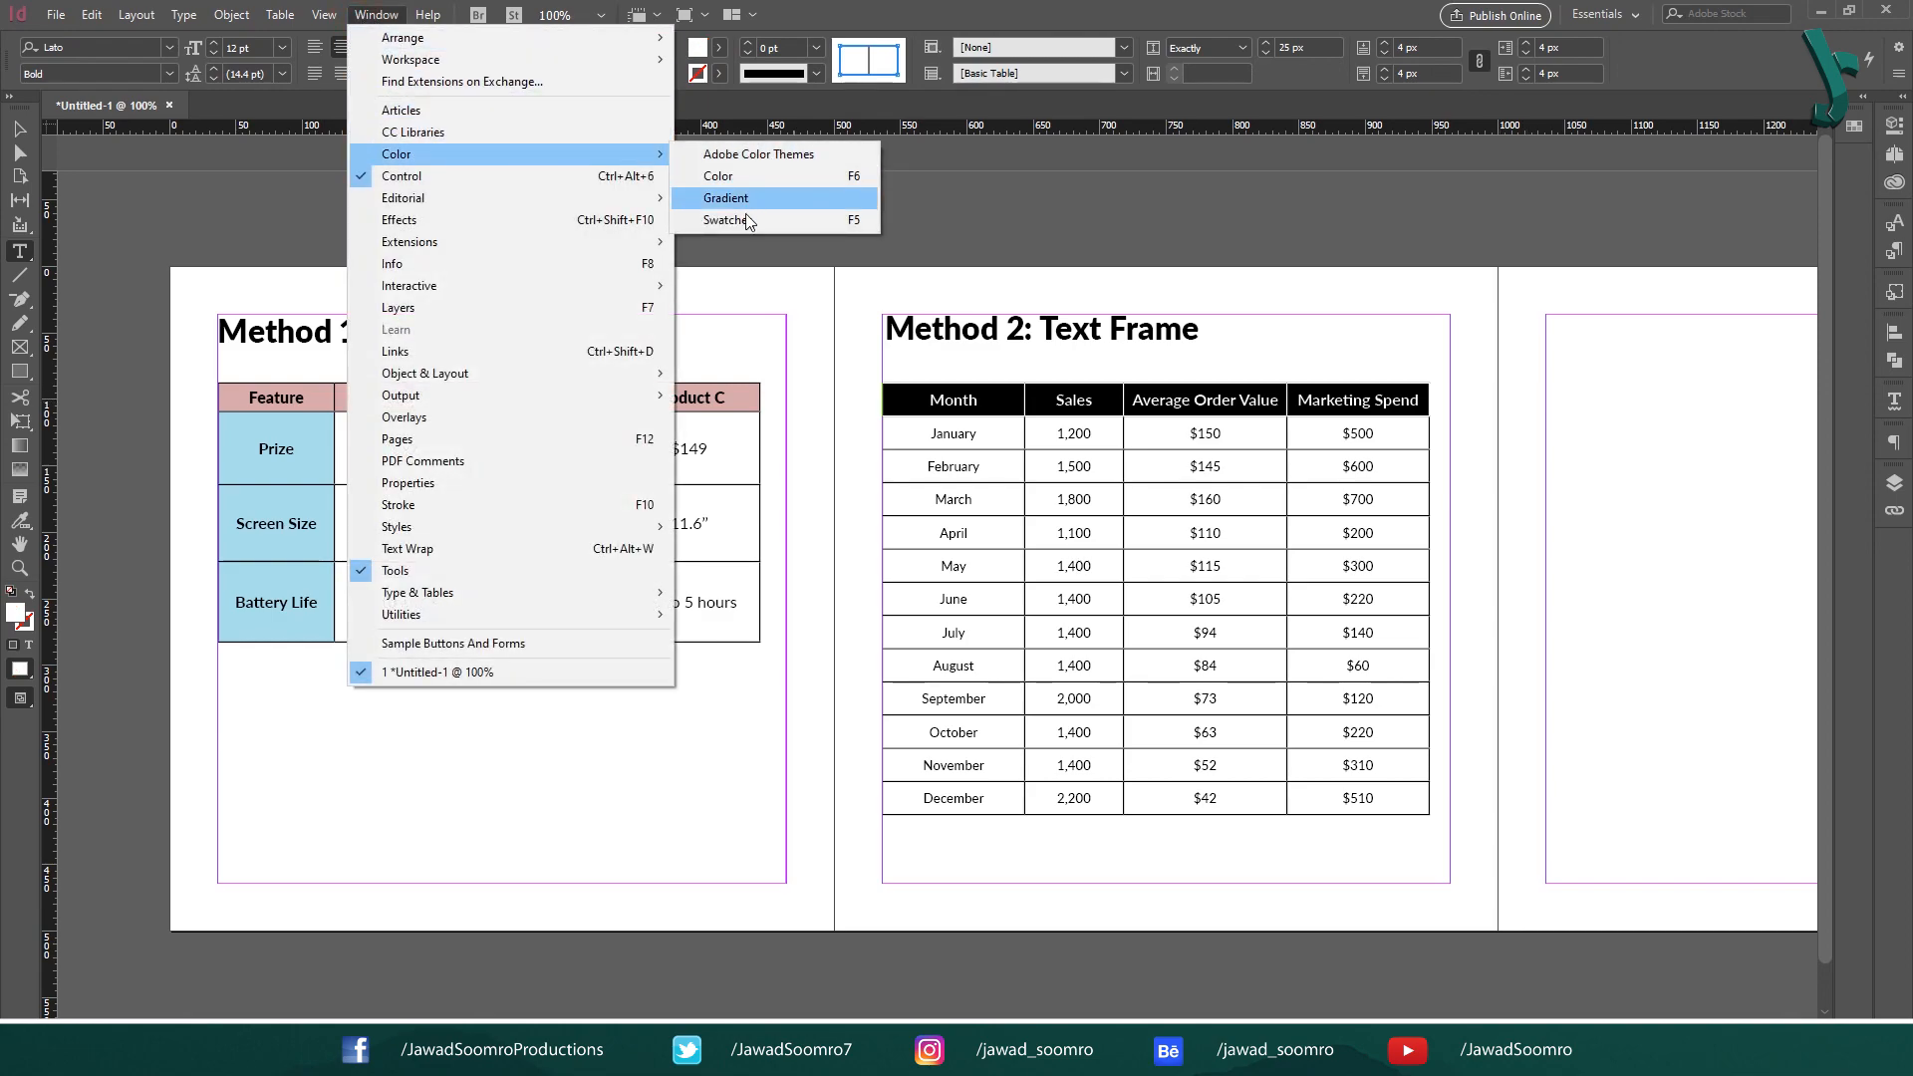
left_click(871, 224)
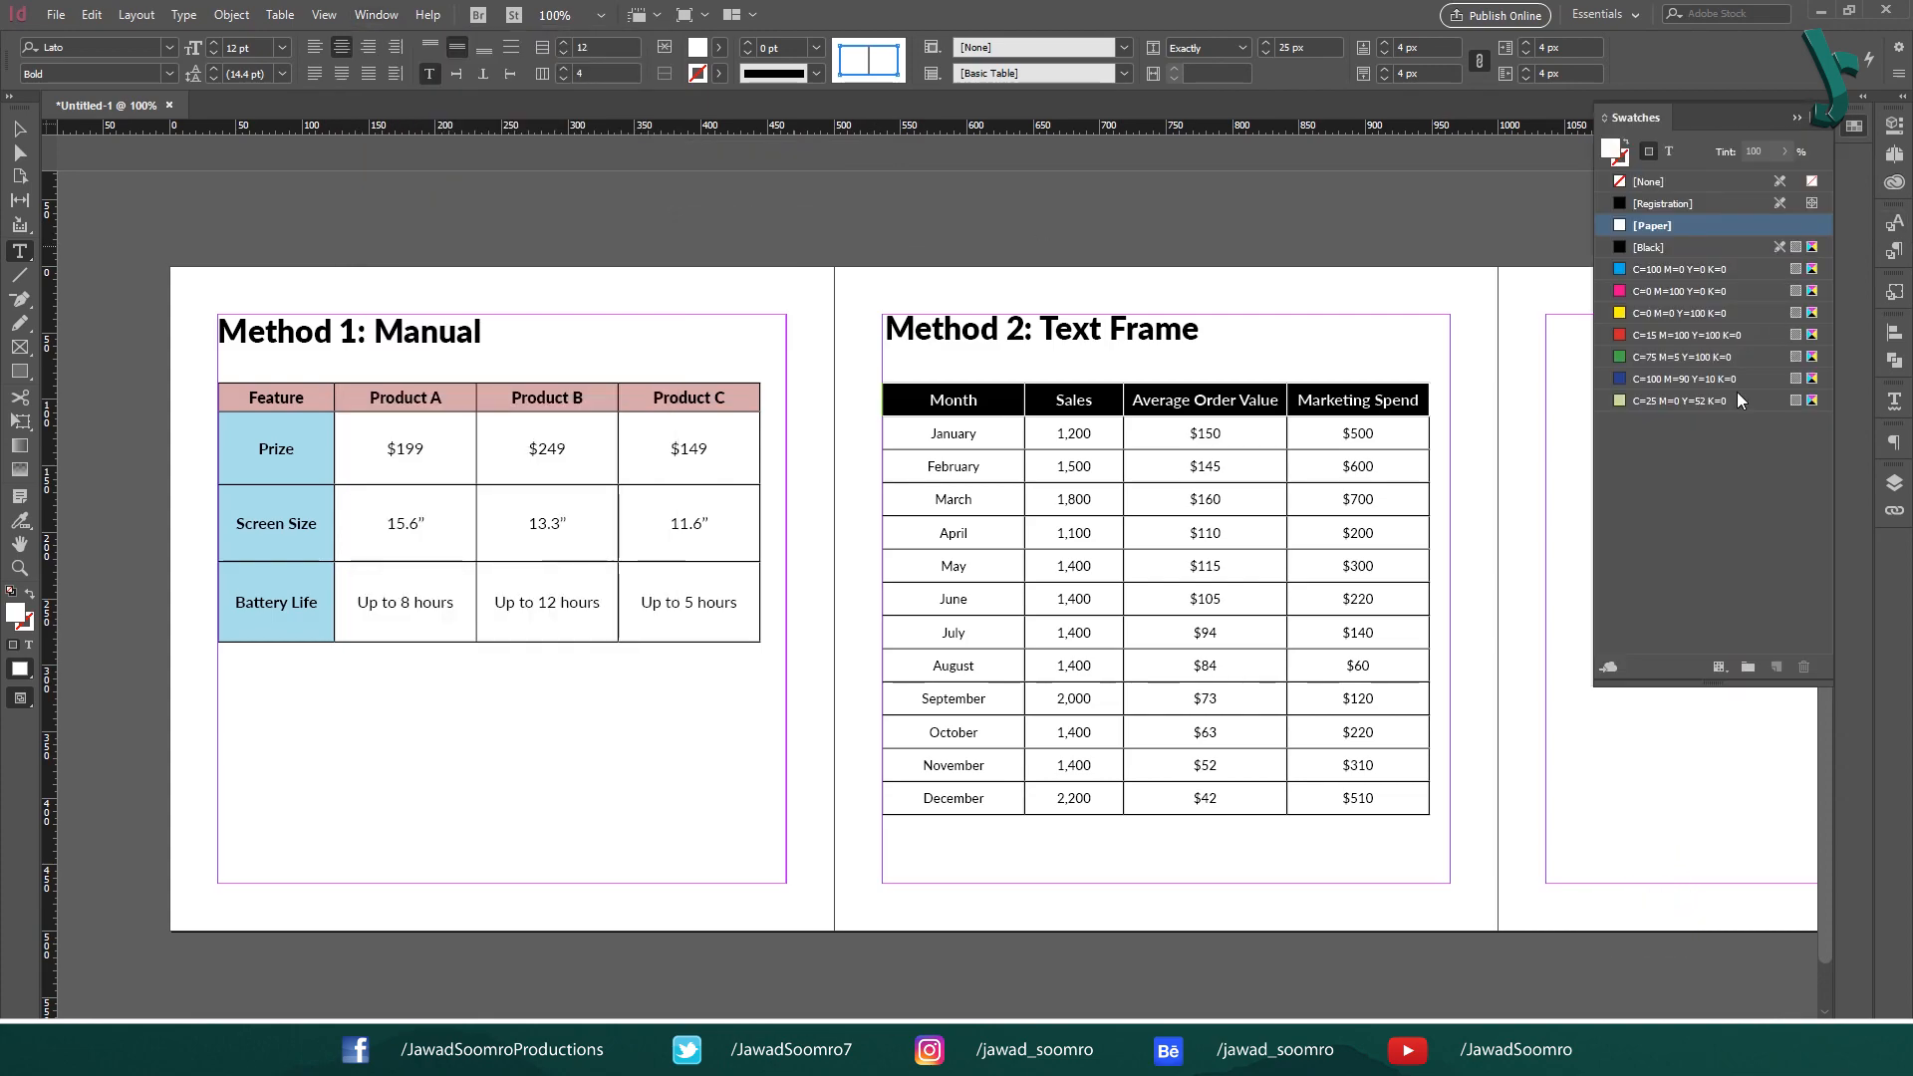